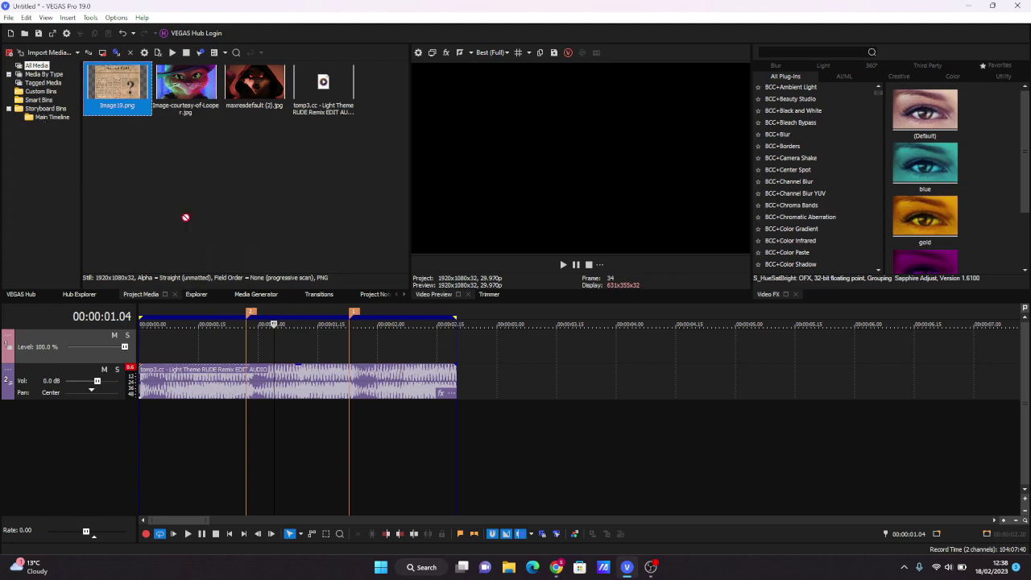
# - Place Image19.png above the music, trim it to end with the audio, and add an empty top track
pyautogui.moveTo(185, 217); pyautogui.dragTo(122, 360)
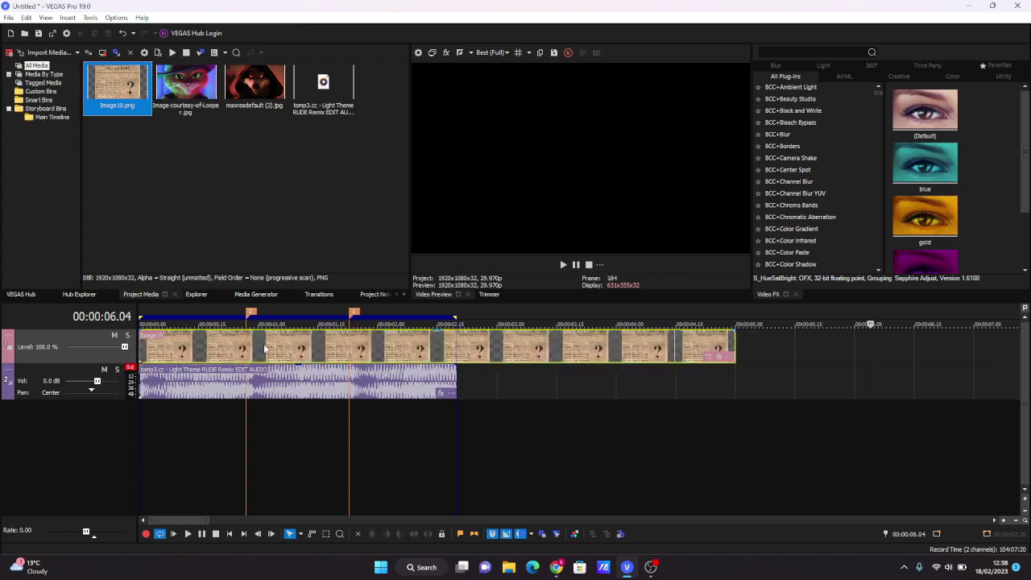
pyautogui.click(263, 348)
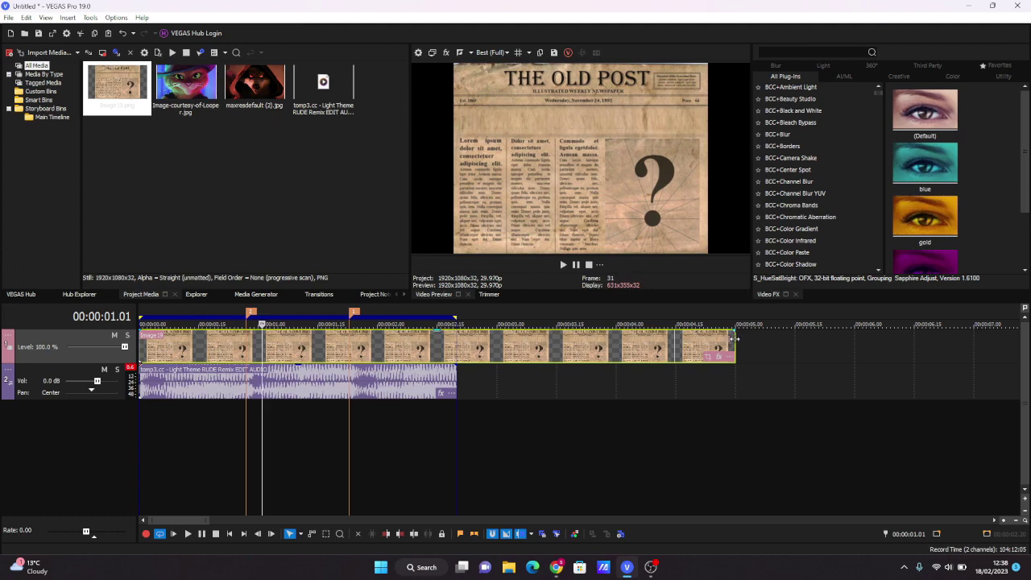
pyautogui.moveTo(733, 339); pyautogui.dragTo(455, 360)
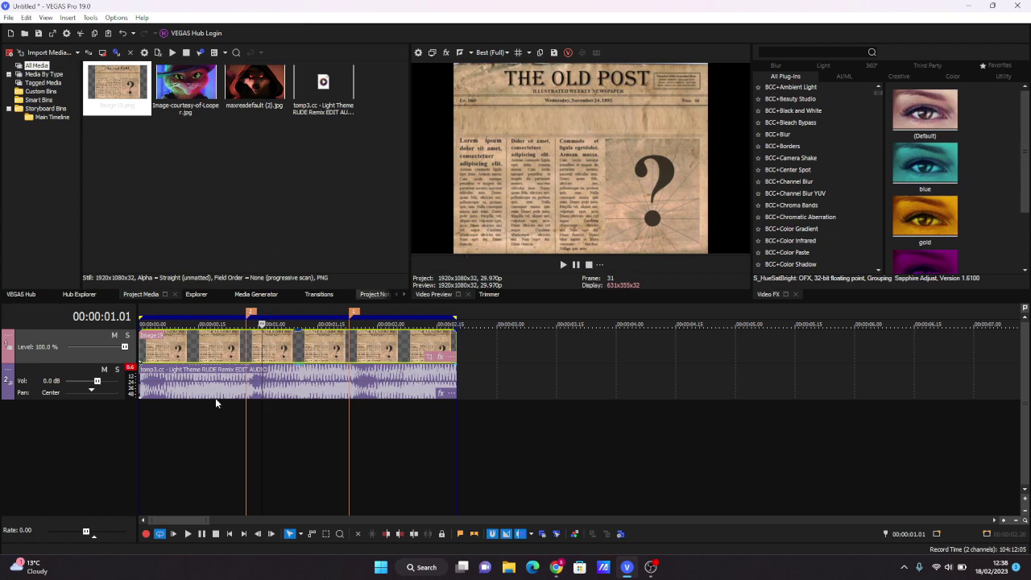
pyautogui.click(192, 348)
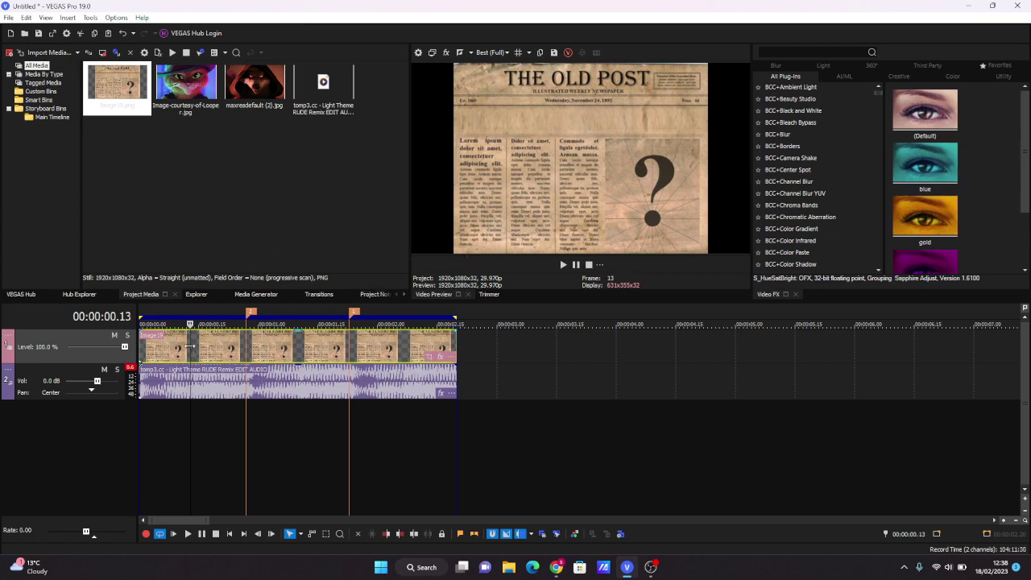
pyautogui.hotkey('ctrl', 'shift', 'q')
pyautogui.hotkey('ctrl', 'shift', 'q')
pyautogui.hotkey('ctrl', 'shift', 'q')
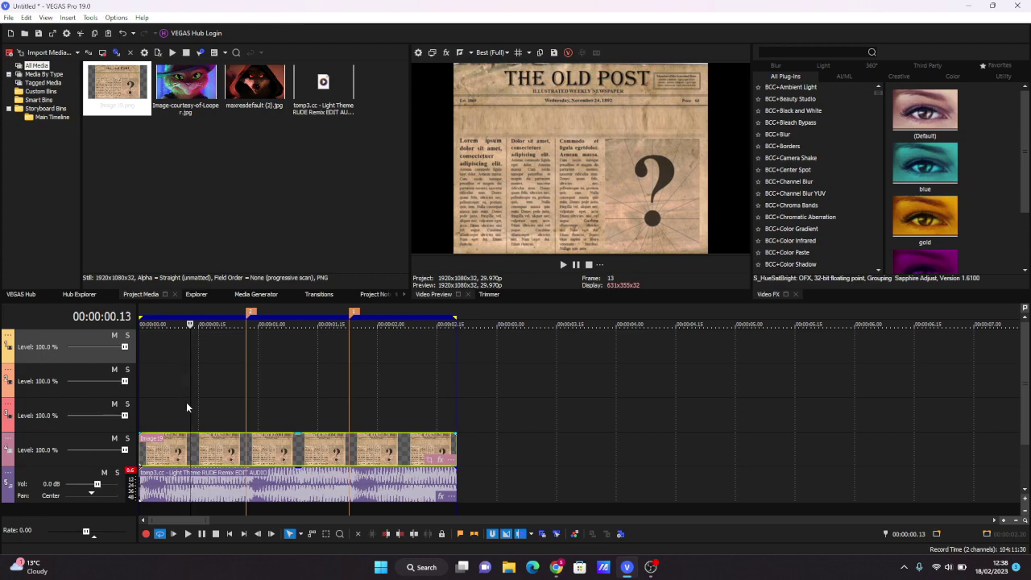
# - Move the newspaper clip to track 2 and draw a Pan/Crop mask over the question-mark picture
pyautogui.moveTo(207, 459); pyautogui.dragTo(191, 377)
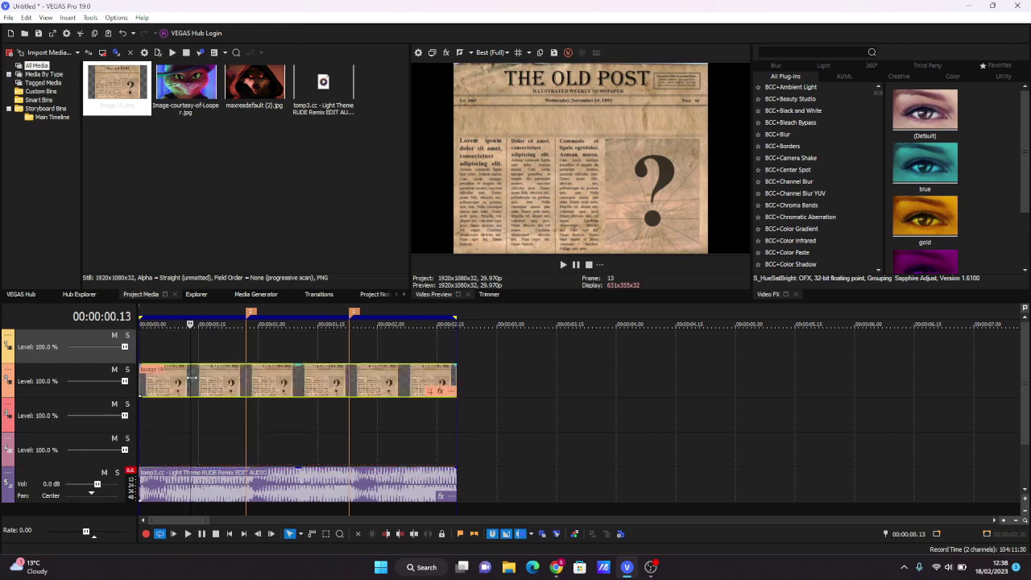
pyautogui.click(429, 391)
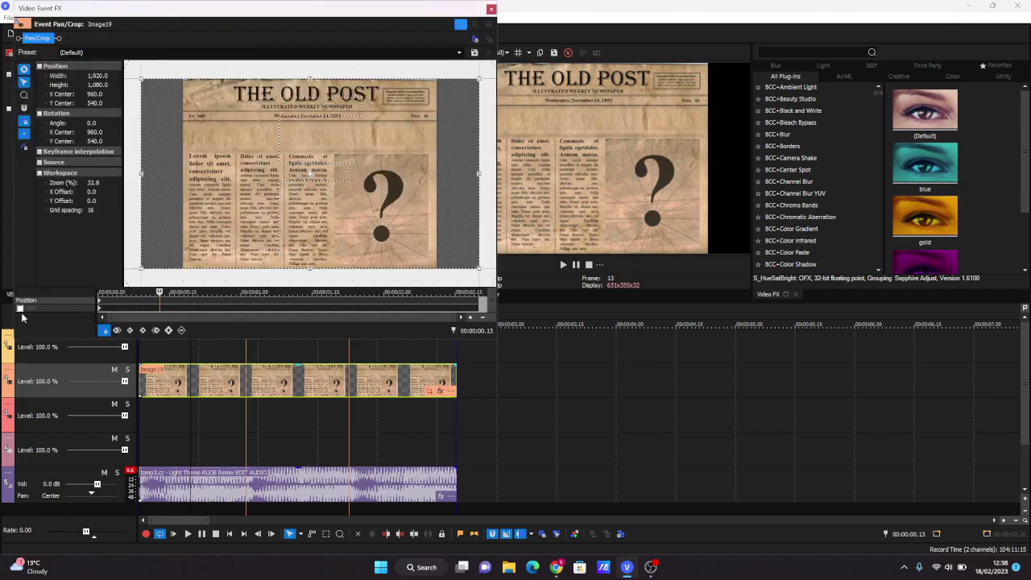
pyautogui.click(20, 309)
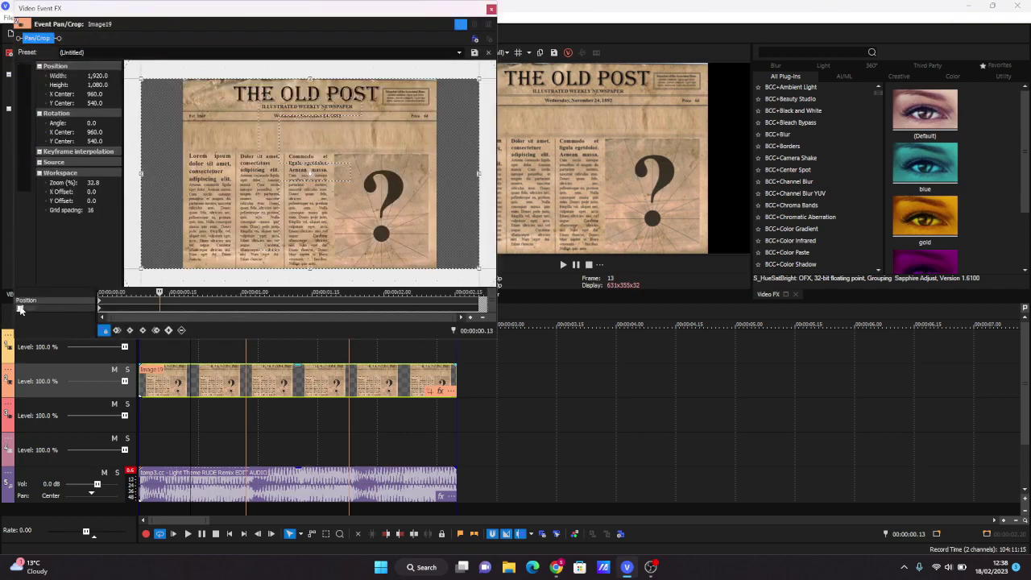
pyautogui.click(99, 311)
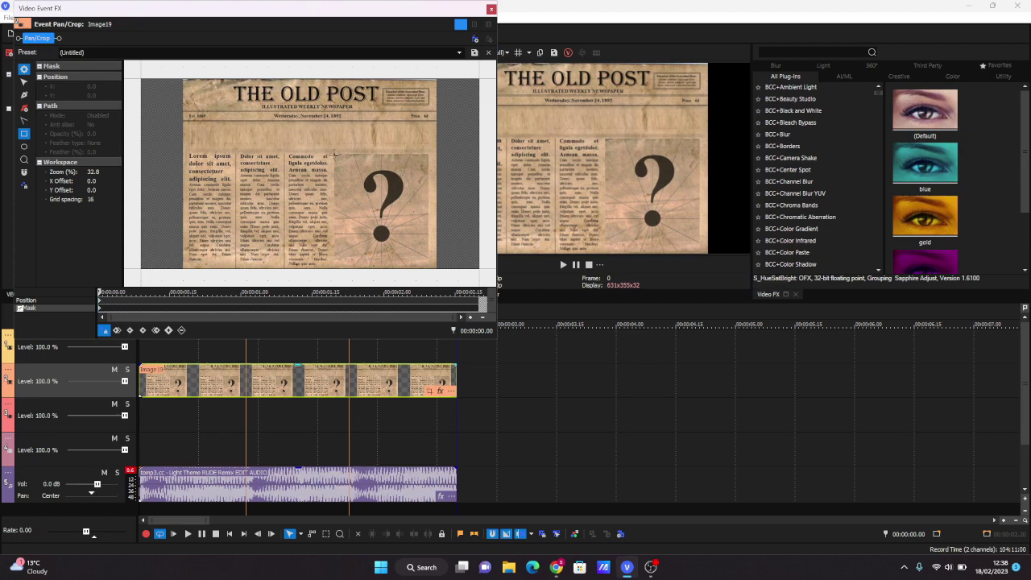
pyautogui.moveTo(333, 153); pyautogui.dragTo(430, 271)
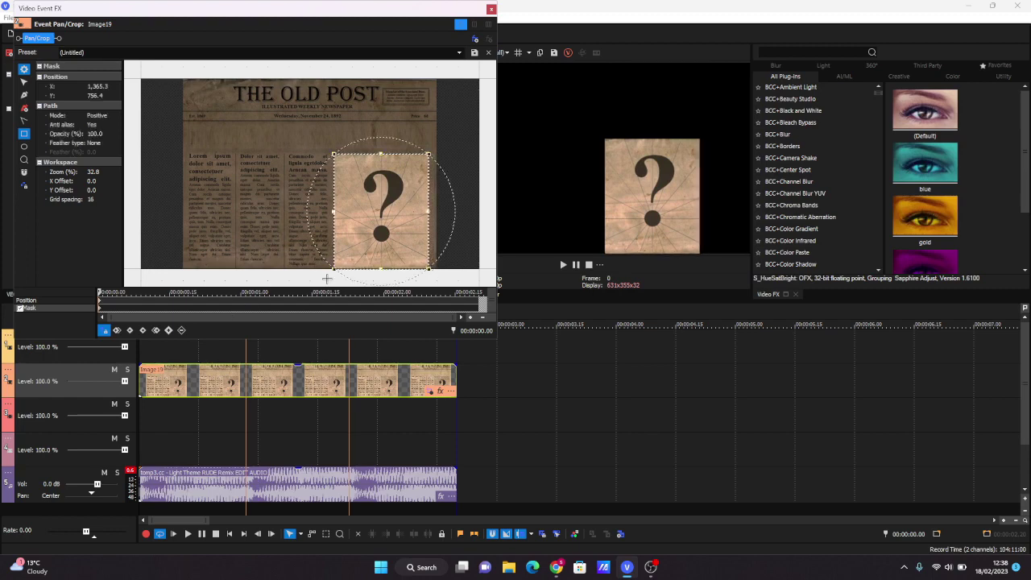
# - Set the newspaper mask's Mode to Negative so the question-mark panel turns black
pyautogui.scroll(-5, 448, 182)
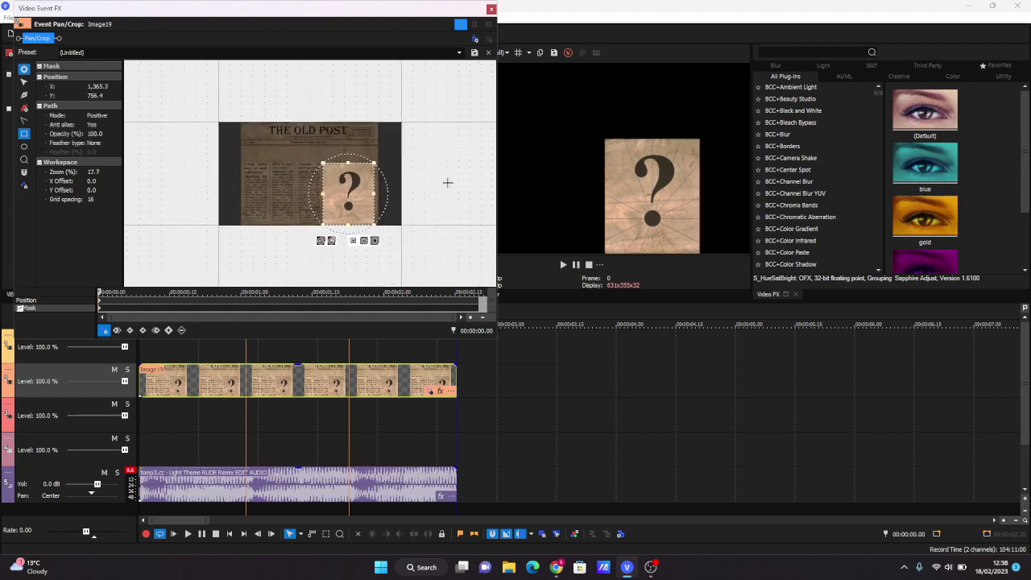
pyautogui.click(331, 240)
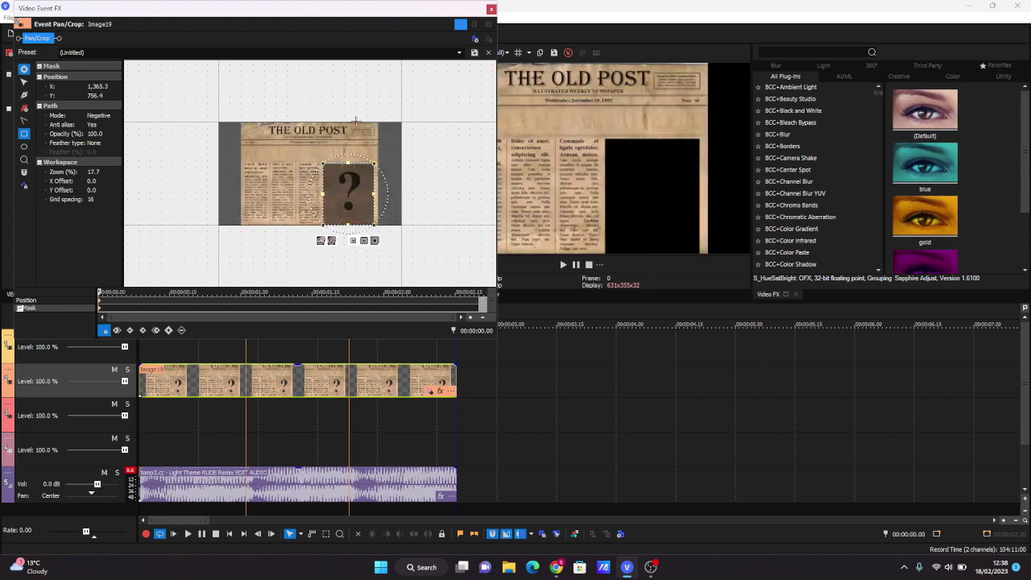
pyautogui.click(491, 9)
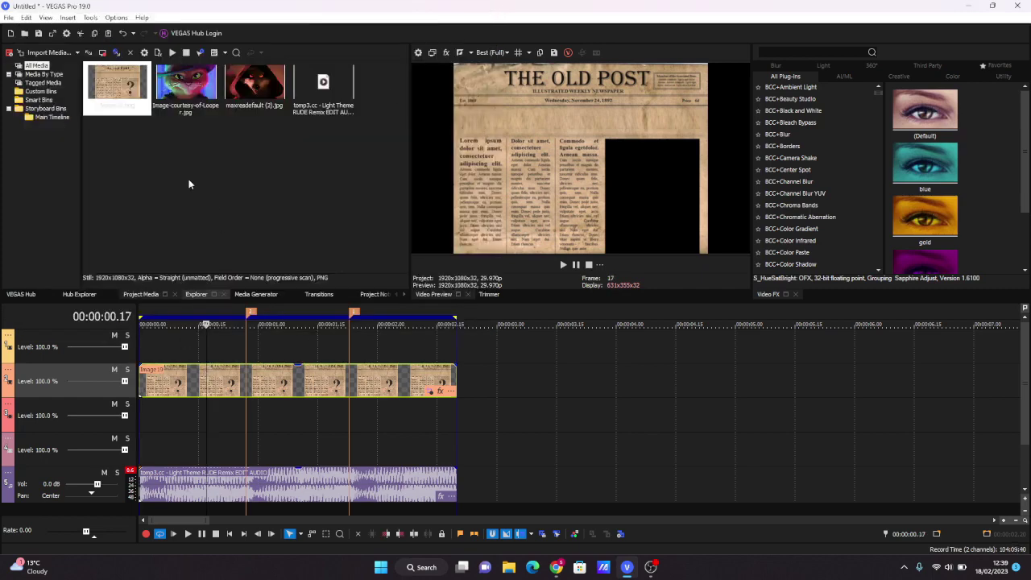
# - Add the Looper cat and maxresdefault hooded-figure images on track 3, each trimmed short at the playhead
pyautogui.moveTo(193, 108); pyautogui.dragTo(140, 430)
pyautogui.click(242, 415)
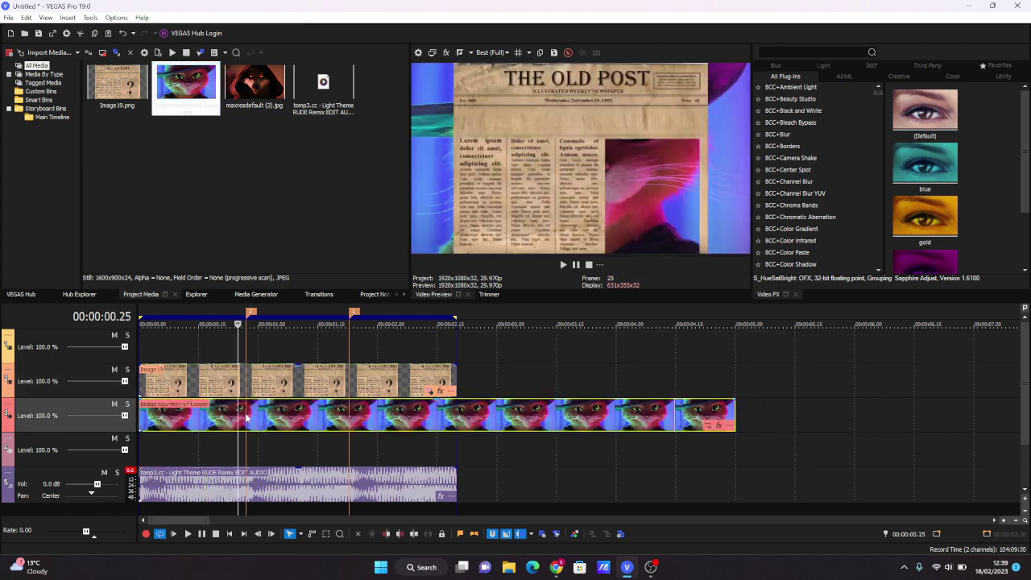
pyautogui.click(247, 416)
pyautogui.click(400, 533)
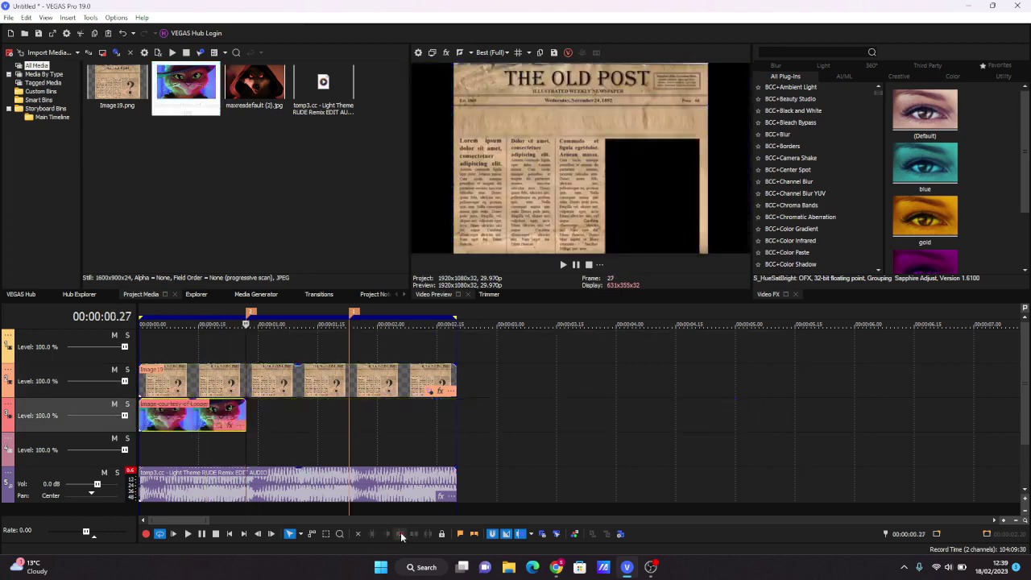
pyautogui.moveTo(265, 102); pyautogui.dragTo(252, 417)
pyautogui.click(350, 420)
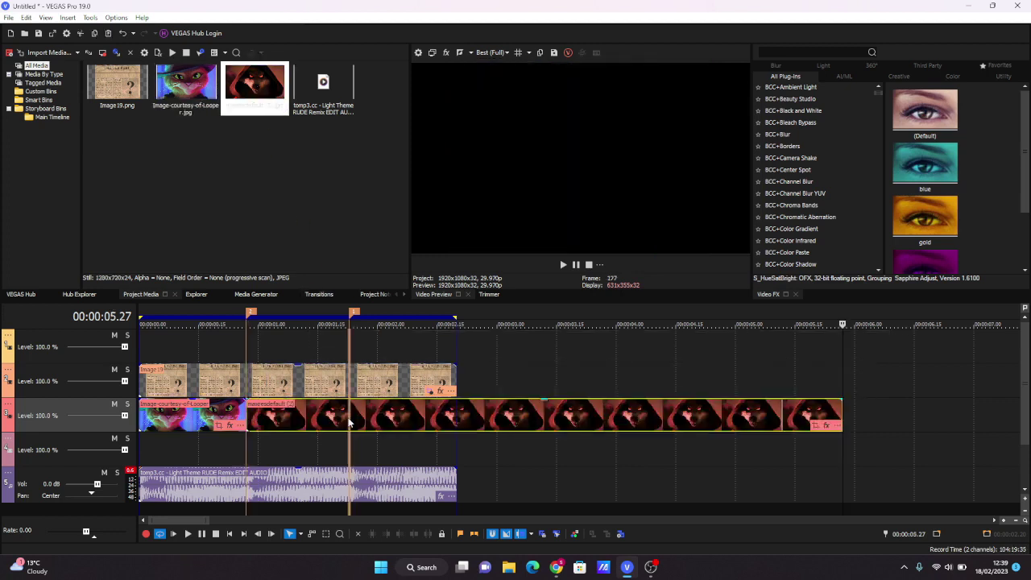
pyautogui.click(400, 535)
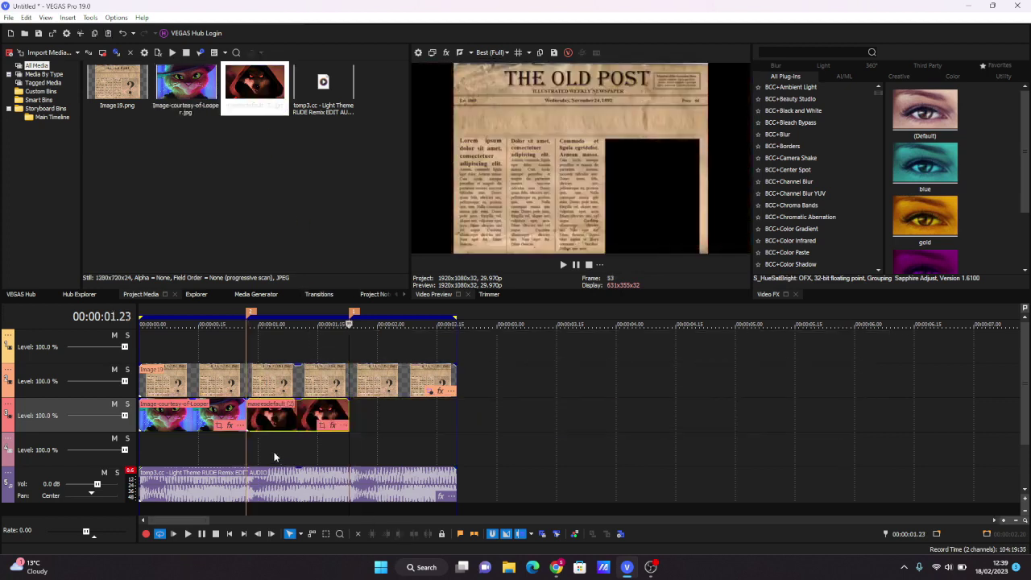
# - Enlarge the cat clip's Pan/Crop frame to zoom the image in
pyautogui.click(211, 415)
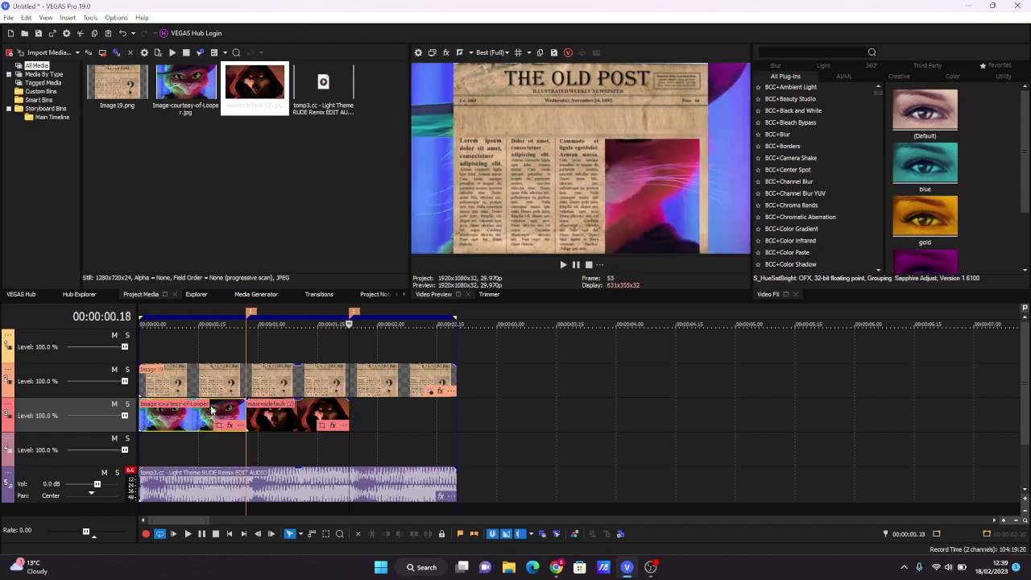
pyautogui.click(219, 425)
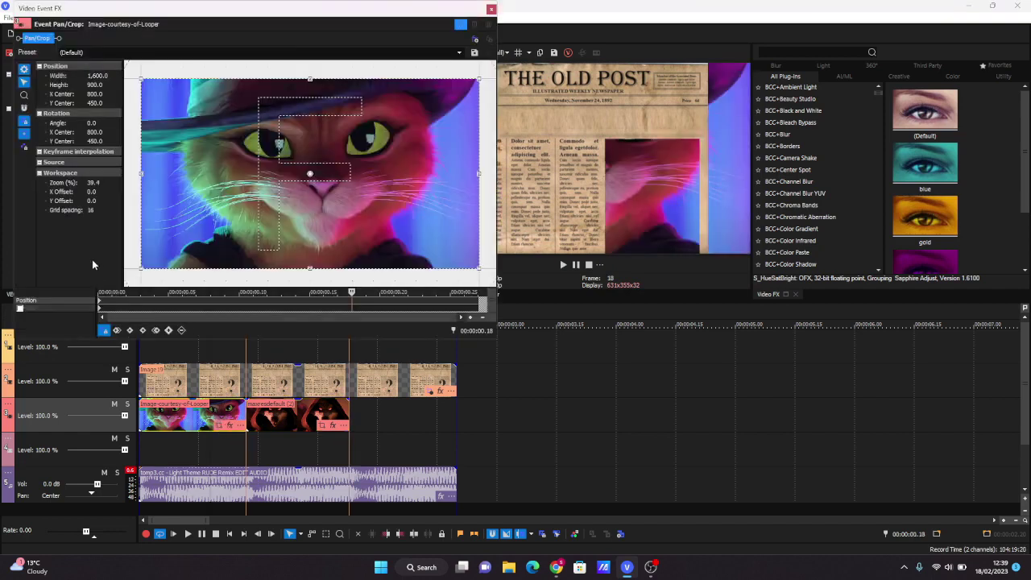
pyautogui.click(99, 305)
pyautogui.moveTo(310, 265); pyautogui.dragTo(431, 400)
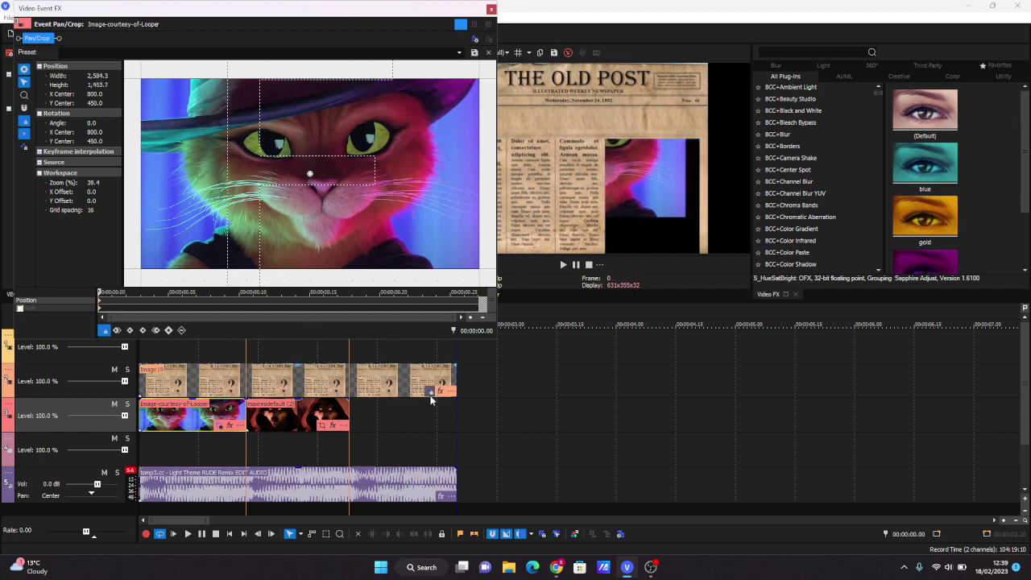
# - Nudge the newspaper mask up slightly, raising its bottom edge
pyautogui.click(429, 392)
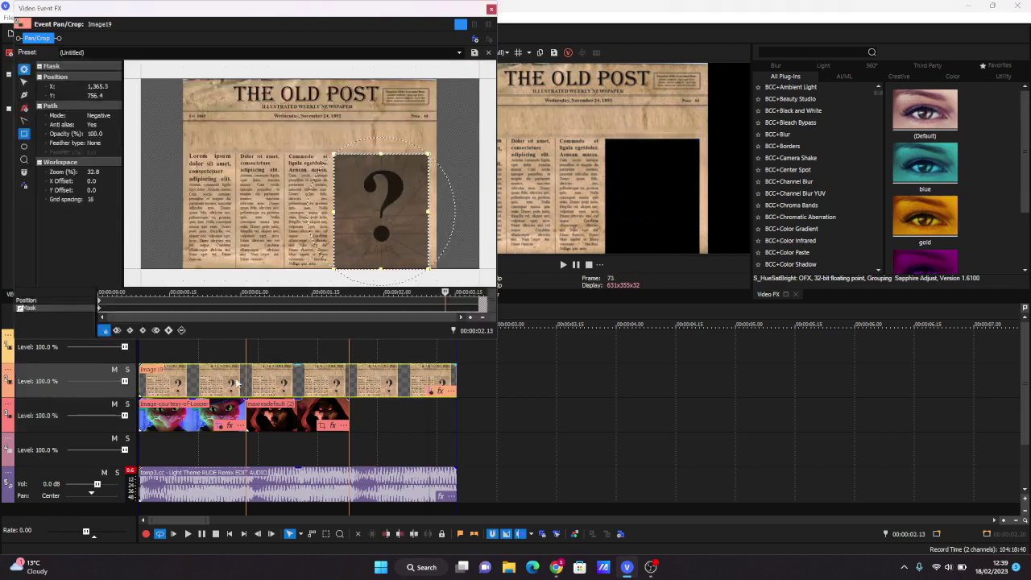
pyautogui.click(101, 304)
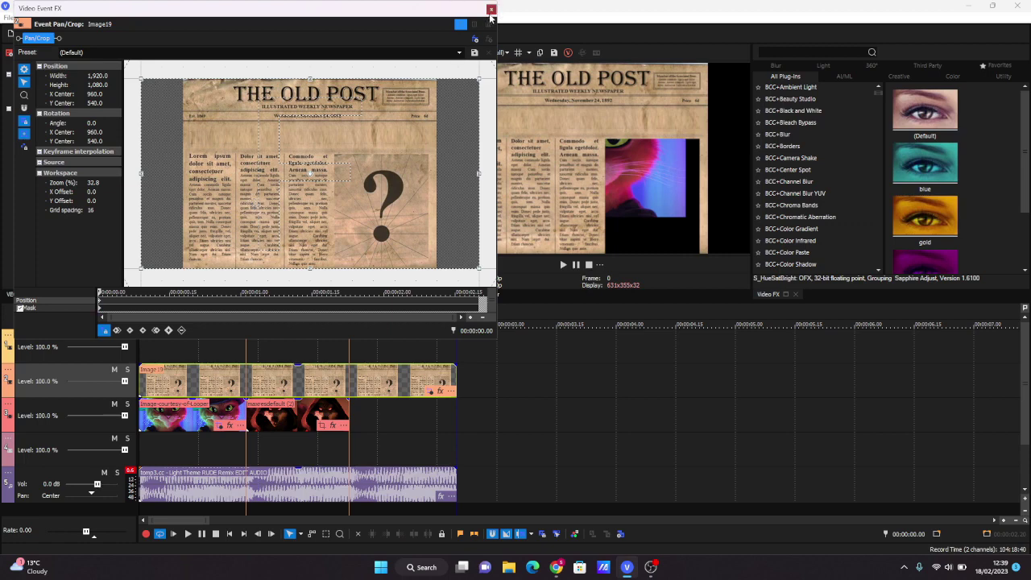
pyautogui.click(490, 10)
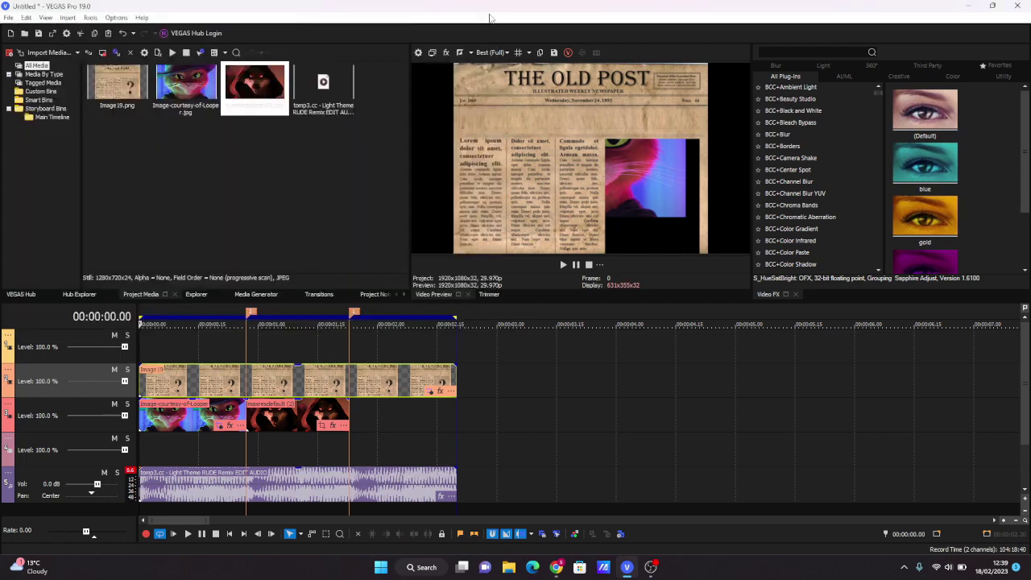
pyautogui.click(428, 391)
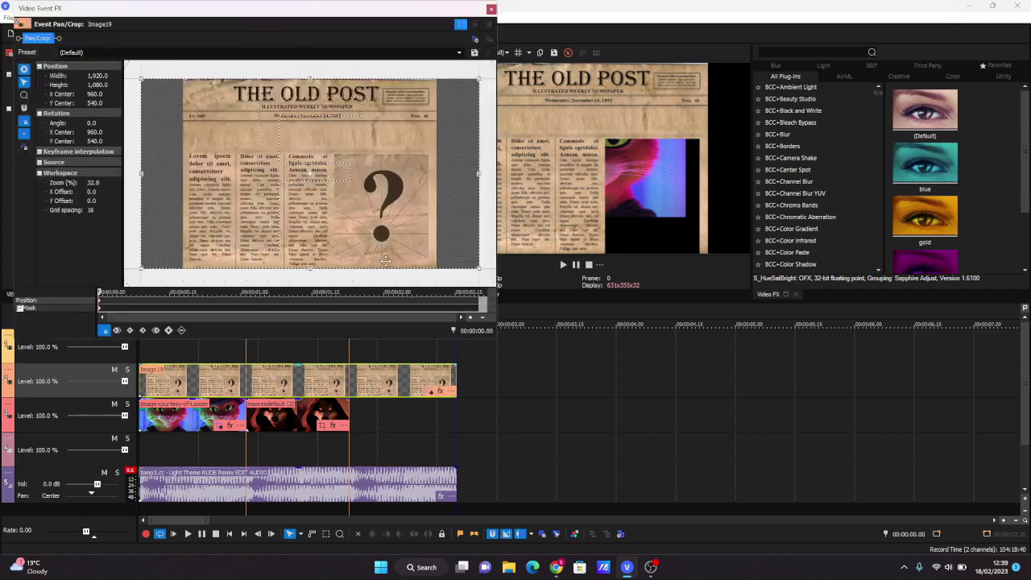
pyautogui.click(34, 311)
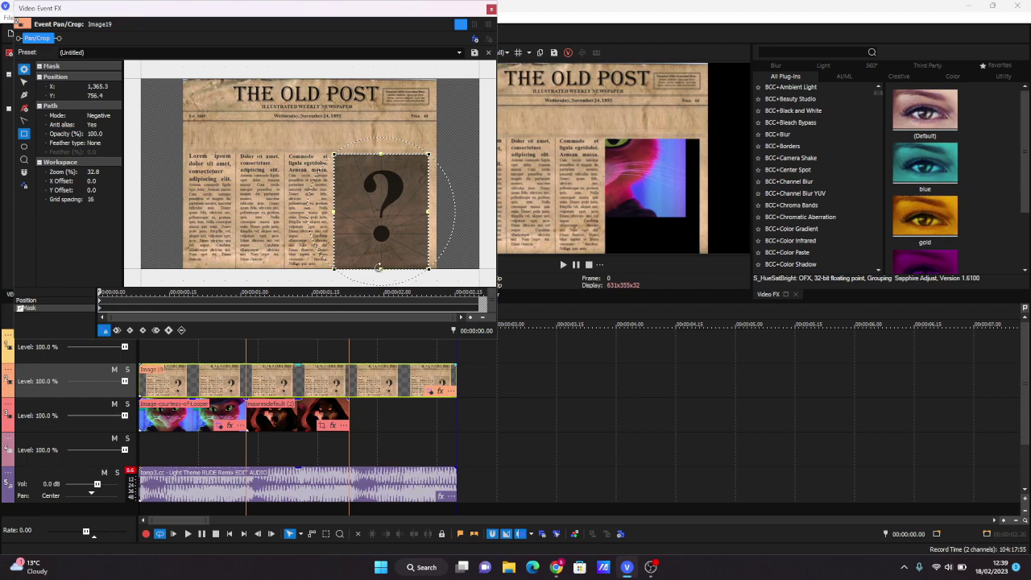
pyautogui.moveTo(380, 271); pyautogui.dragTo(380, 264)
pyautogui.moveTo(389, 198); pyautogui.dragTo(389, 196)
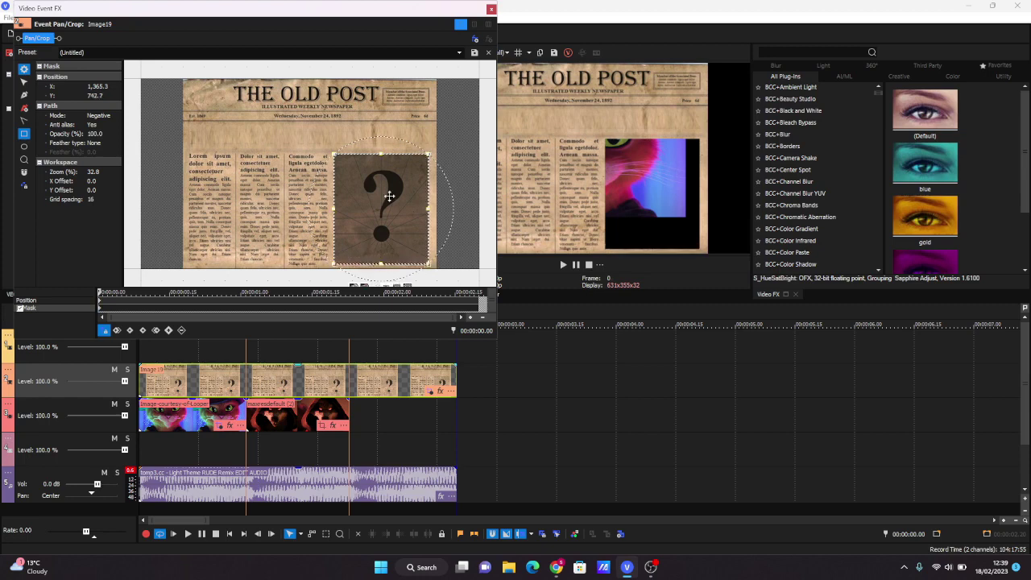
# - Zoom further into the cat's face and draw a rectangular mask on the cat clip
pyautogui.click(491, 9)
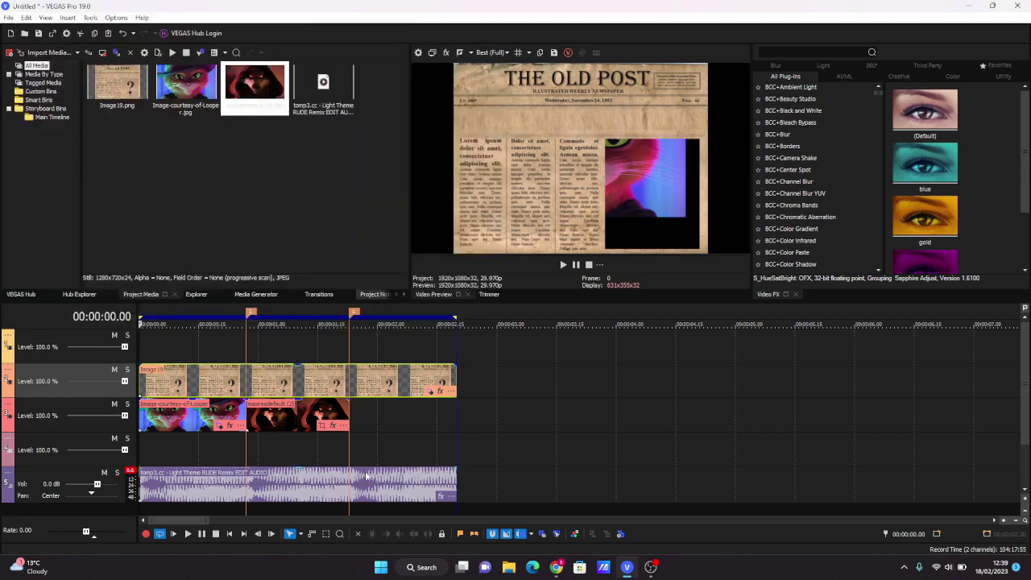
pyautogui.click(219, 427)
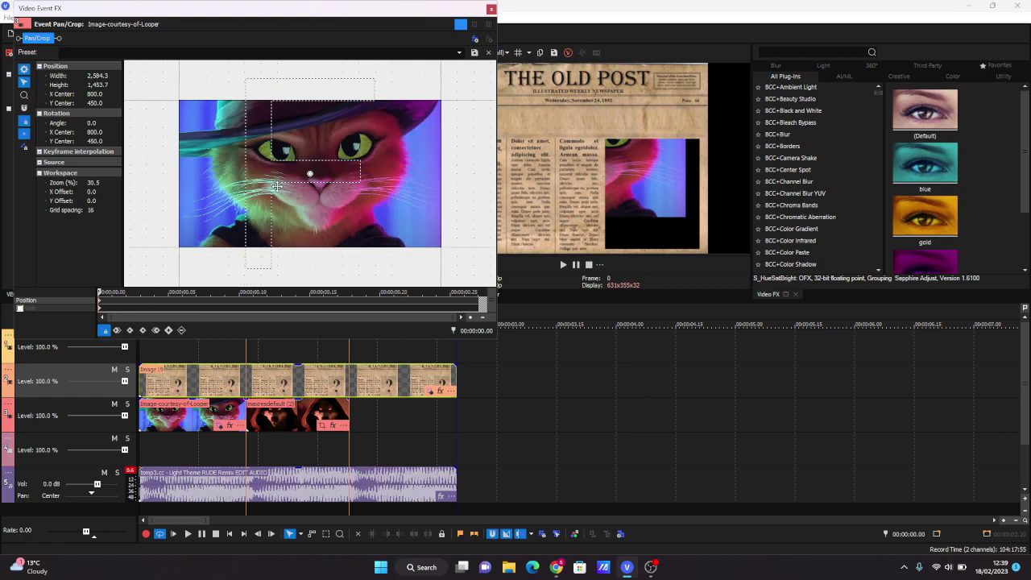
pyautogui.scroll(-2, 276, 186)
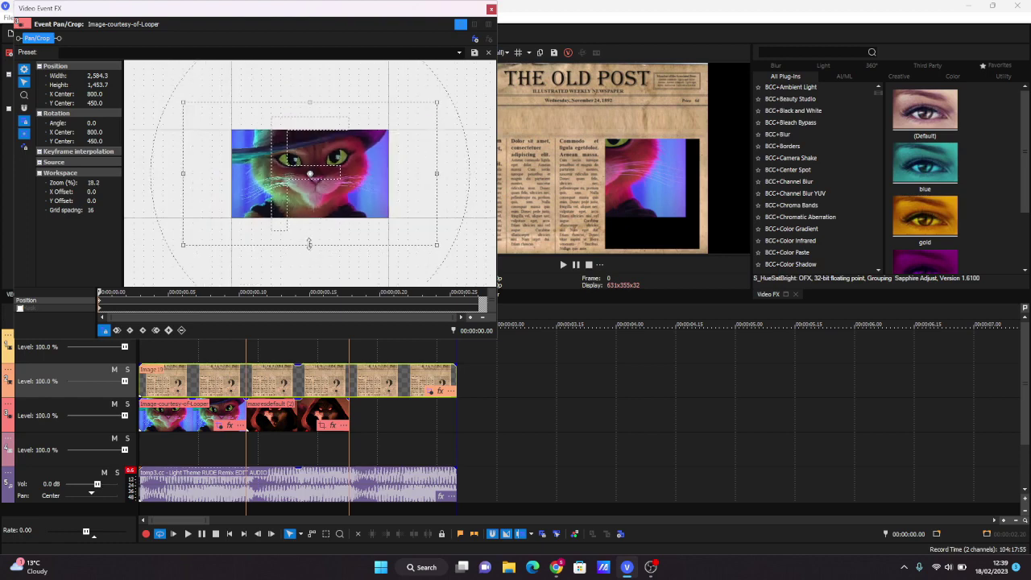
pyautogui.moveTo(308, 243); pyautogui.dragTo(244, 176)
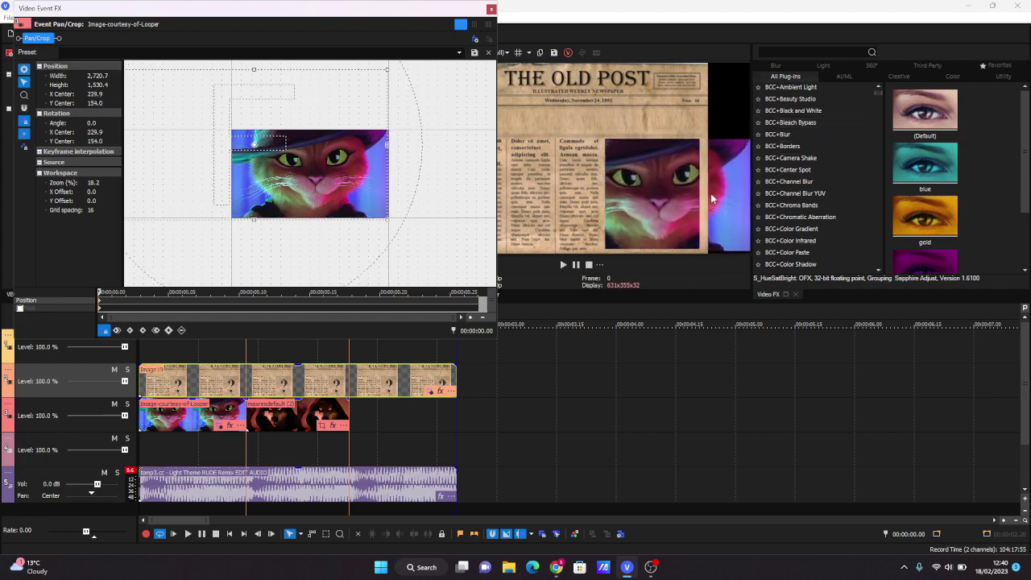
pyautogui.click(20, 308)
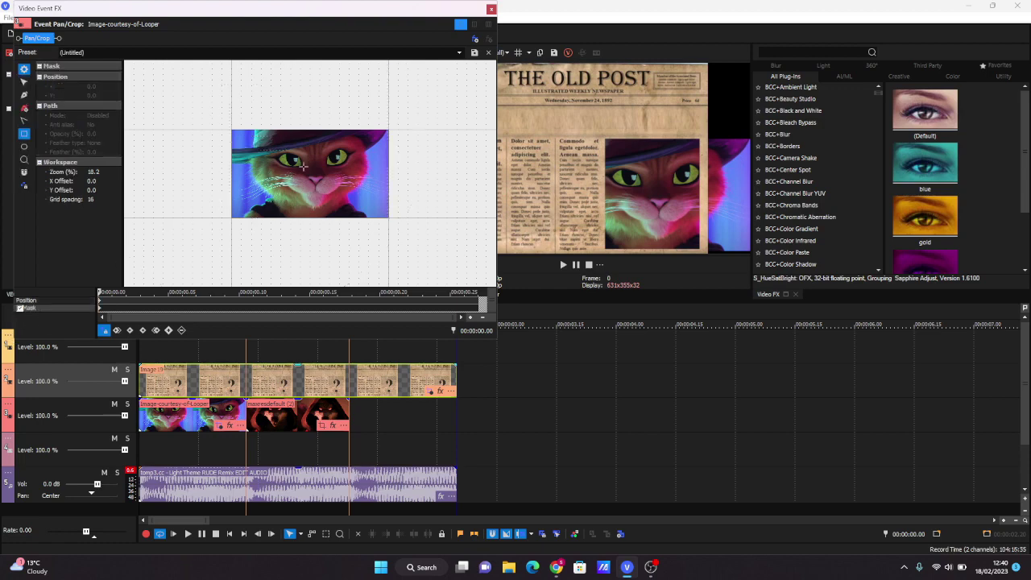
pyautogui.moveTo(351, 125); pyautogui.dragTo(268, 225)
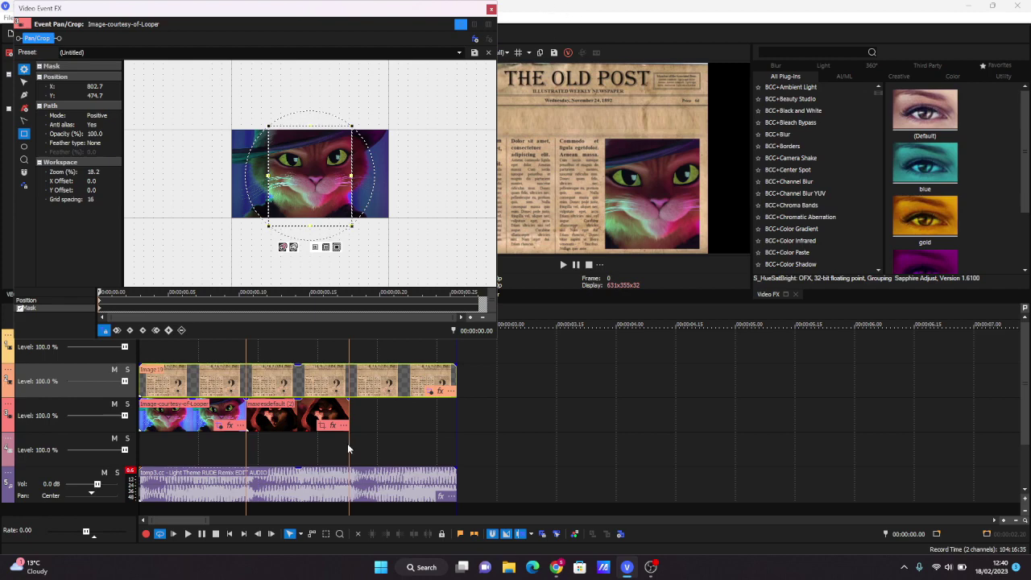
# - Reframe the wolf clip onto its face and add a rectangular mask around it
pyautogui.click(313, 424)
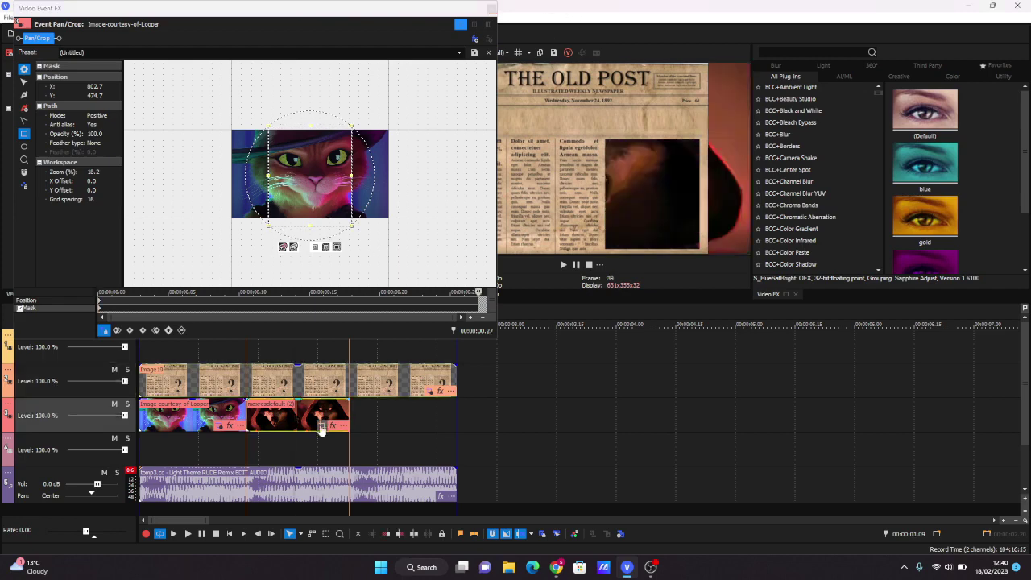
pyautogui.click(101, 304)
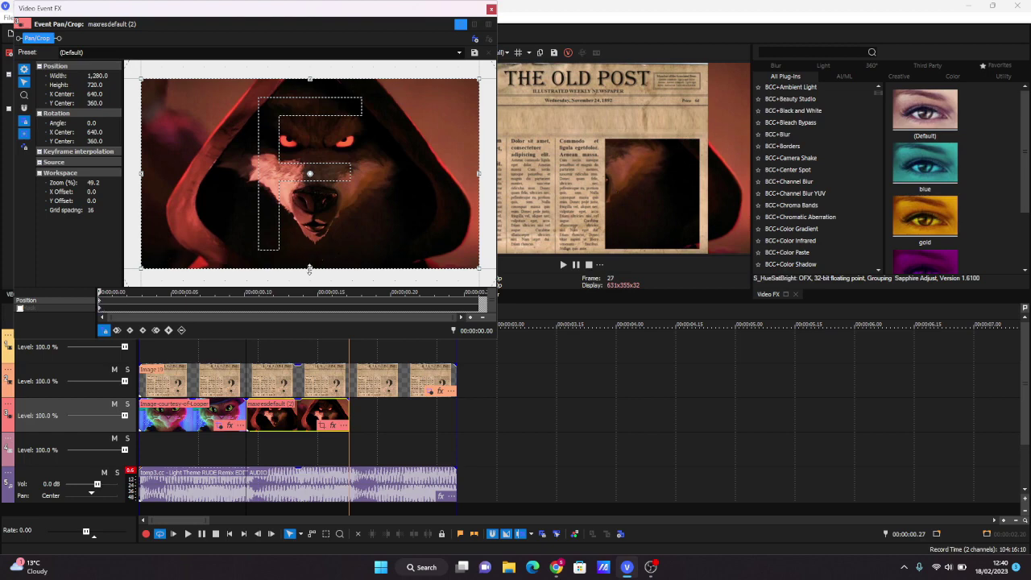
pyautogui.moveTo(309, 270); pyautogui.dragTo(308, 339)
pyautogui.moveTo(284, 250); pyautogui.dragTo(184, 186)
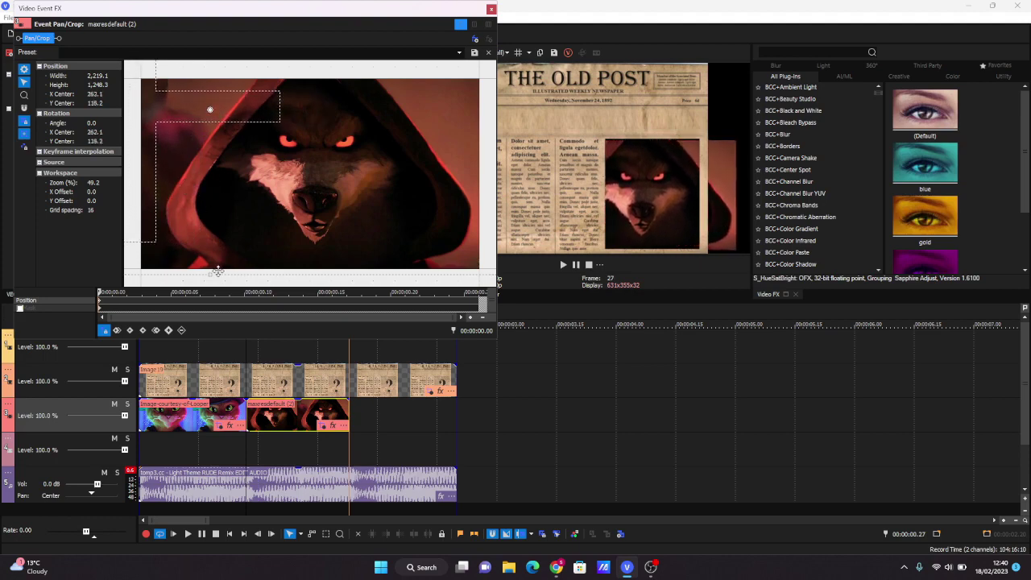
pyautogui.moveTo(209, 273); pyautogui.dragTo(222, 247)
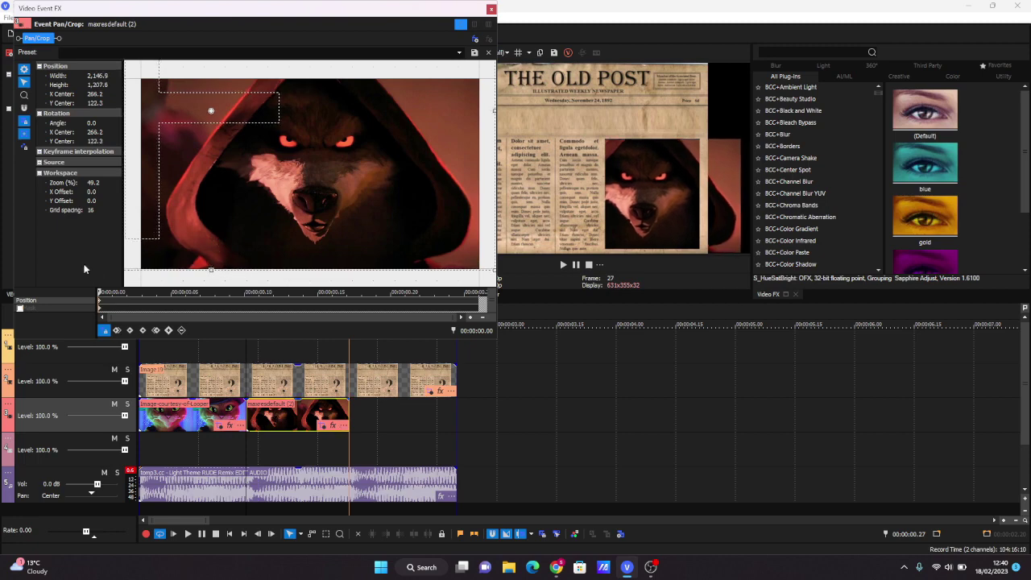
pyautogui.click(20, 307)
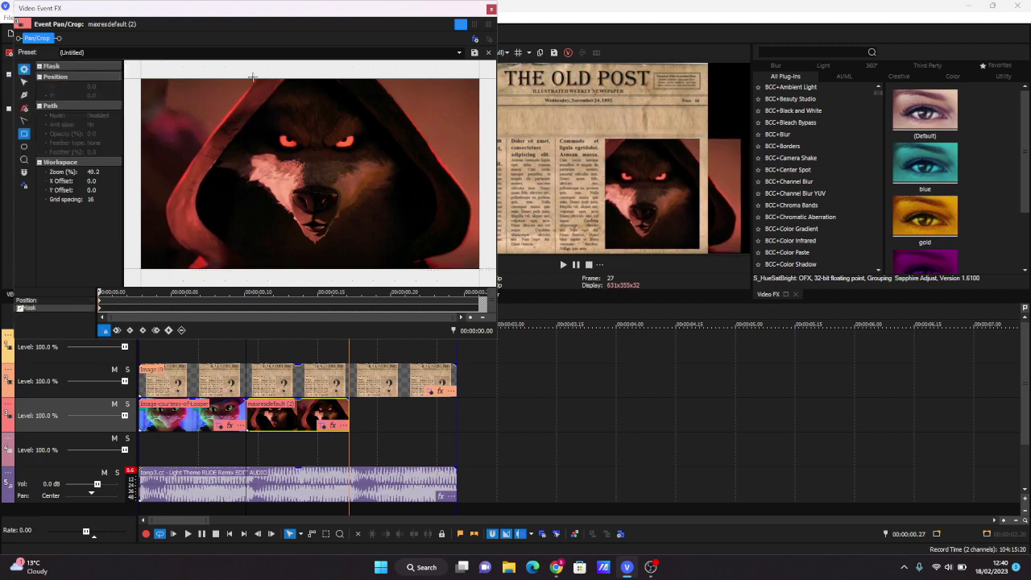
pyautogui.moveTo(252, 77); pyautogui.dragTo(417, 279)
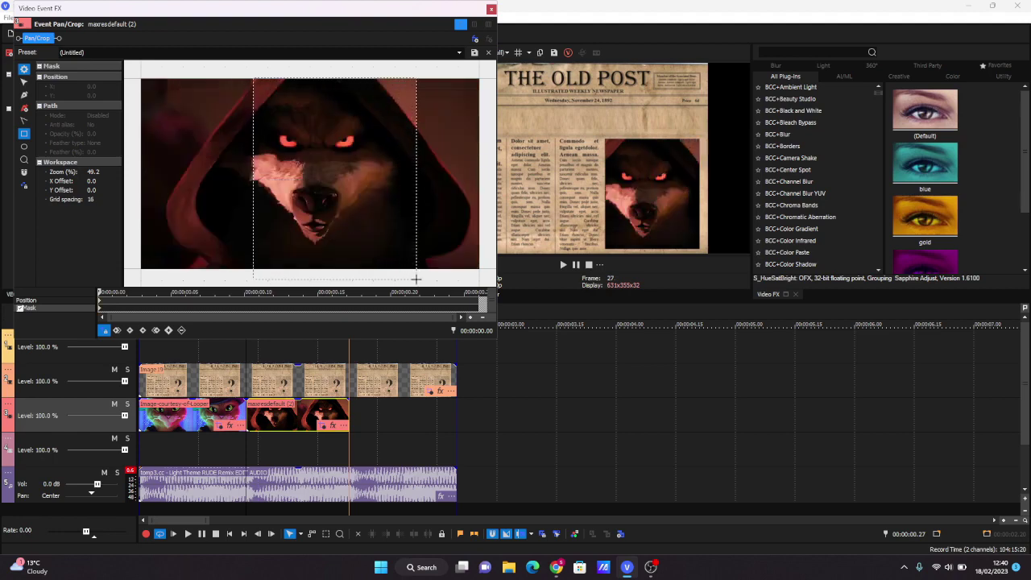
pyautogui.moveTo(366, 216); pyautogui.dragTo(360, 214)
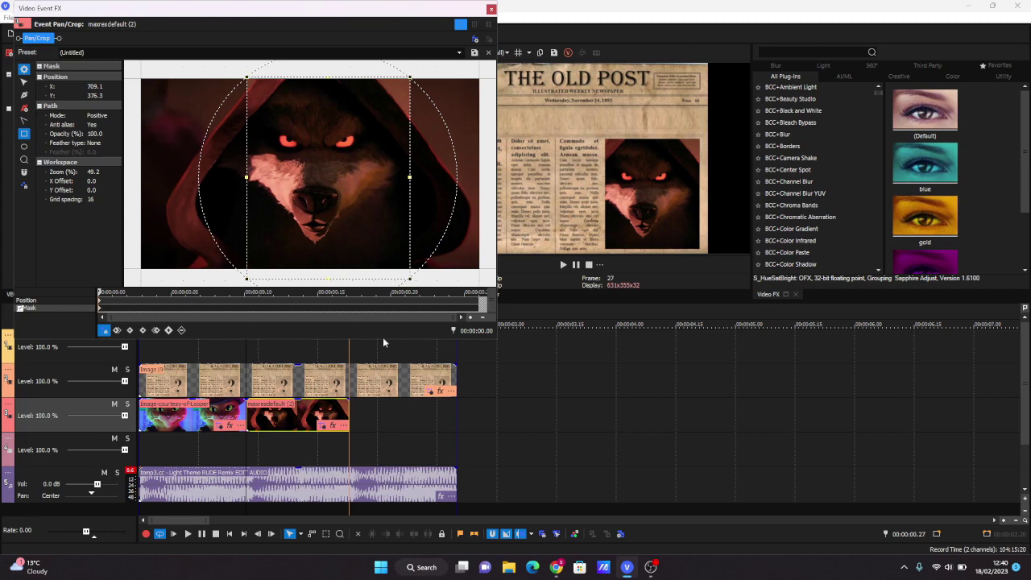
pyautogui.click(491, 9)
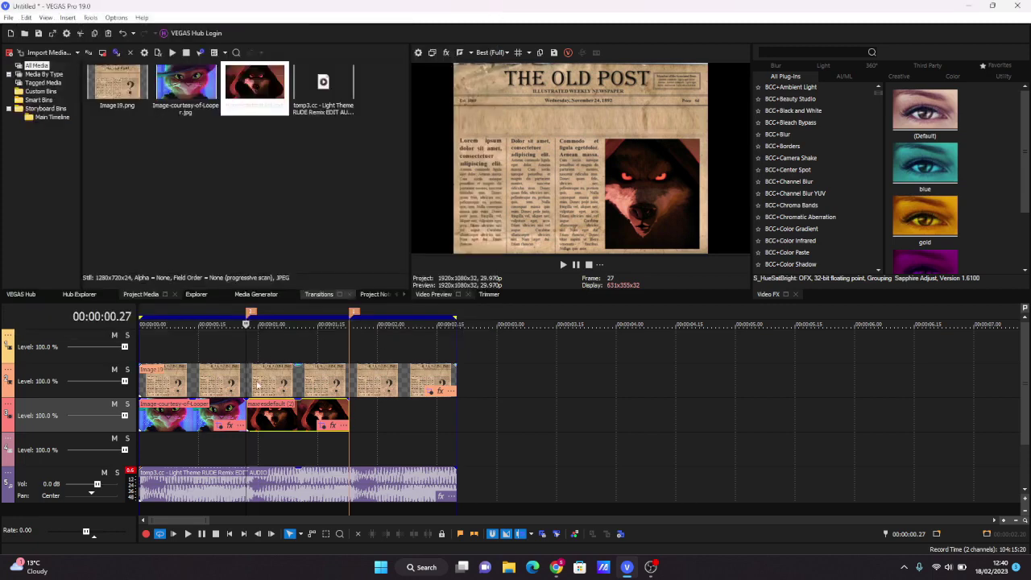
# - Place a Green Solid Color clip on the top track, trimmed to end at 2.20
pyautogui.click(207, 370)
pyautogui.click(256, 294)
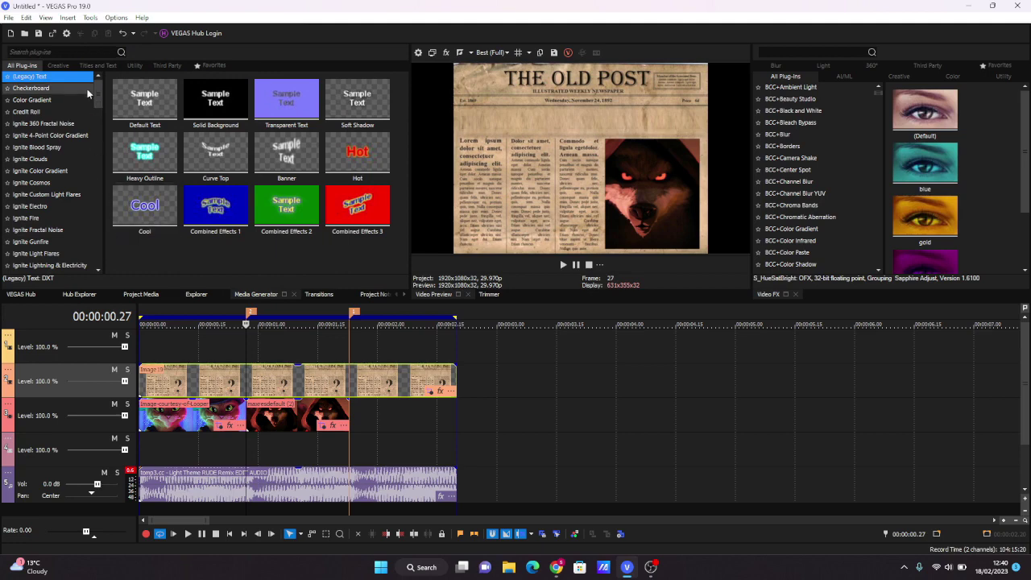
pyautogui.moveTo(98, 103); pyautogui.dragTo(98, 263)
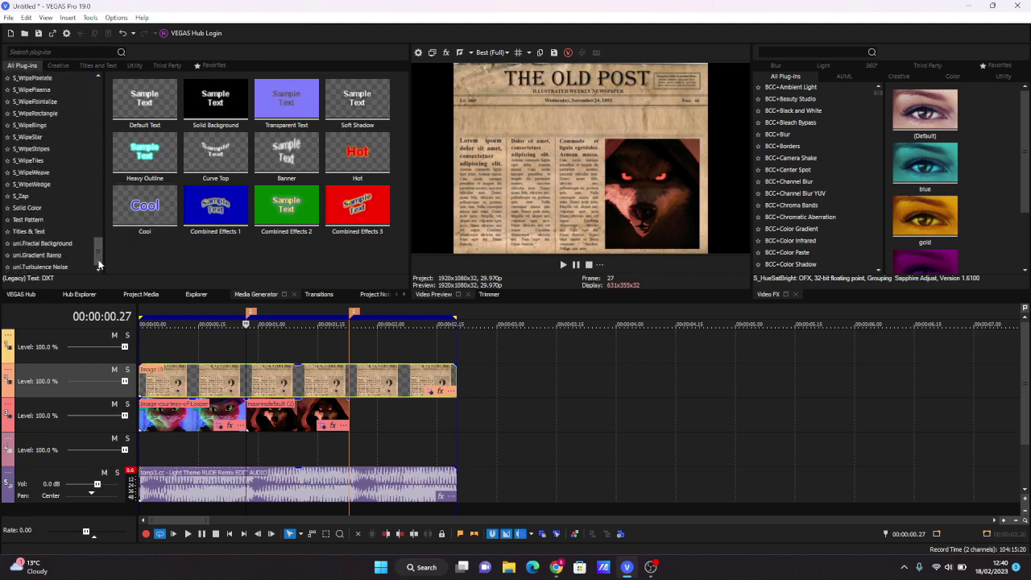
pyautogui.click(44, 209)
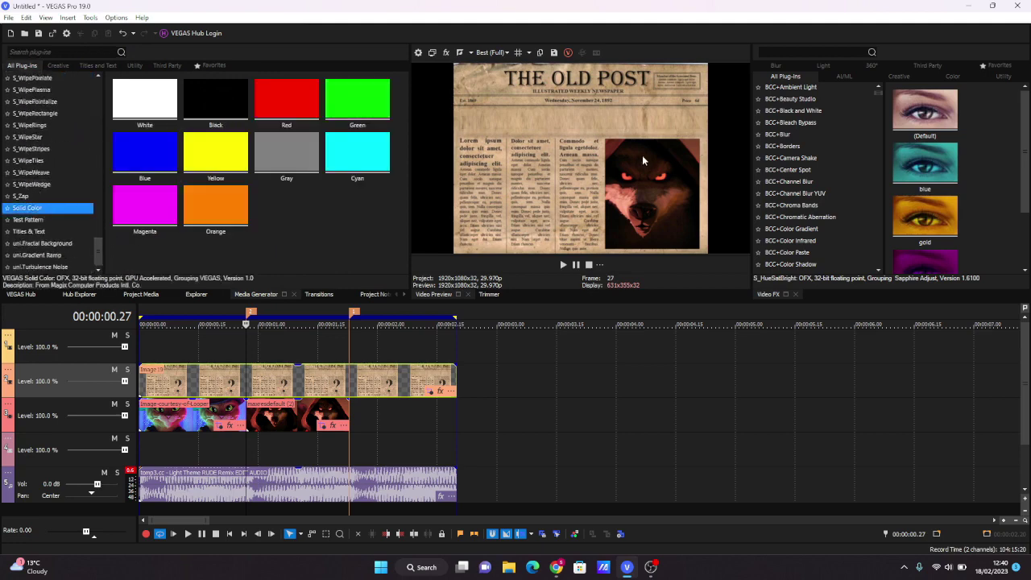
pyautogui.moveTo(356, 101); pyautogui.dragTo(125, 353)
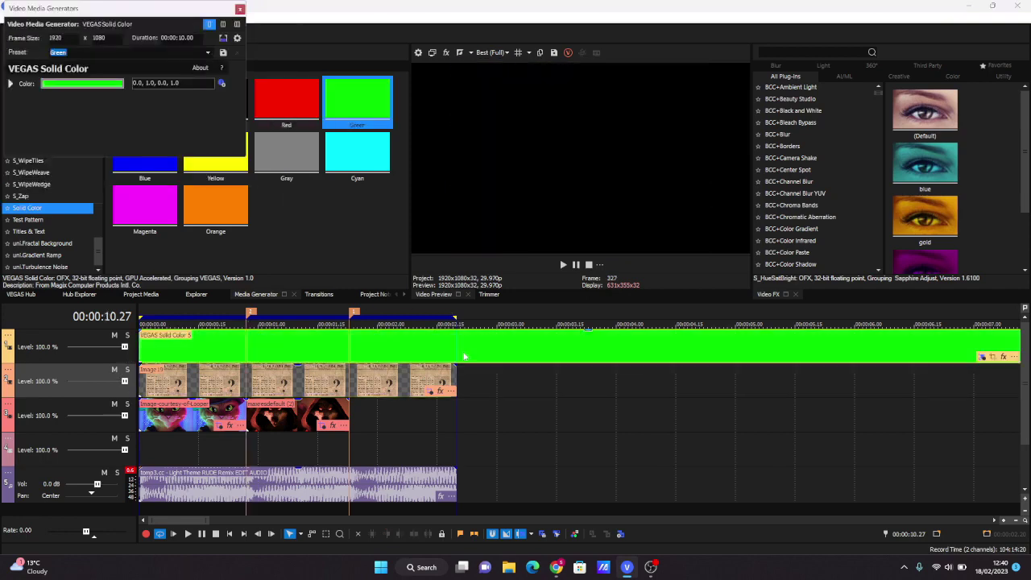
pyautogui.click(456, 356)
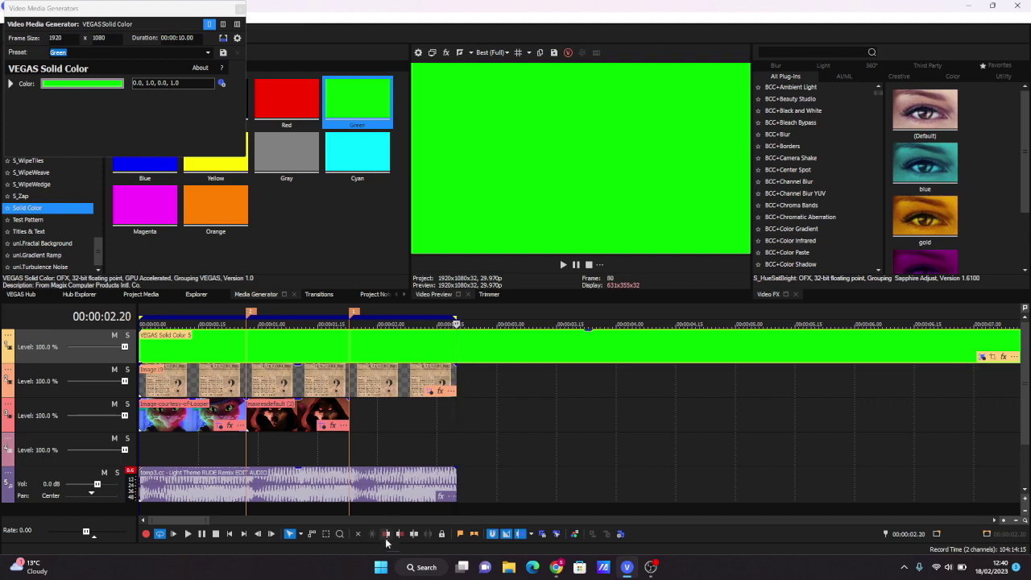
pyautogui.click(399, 533)
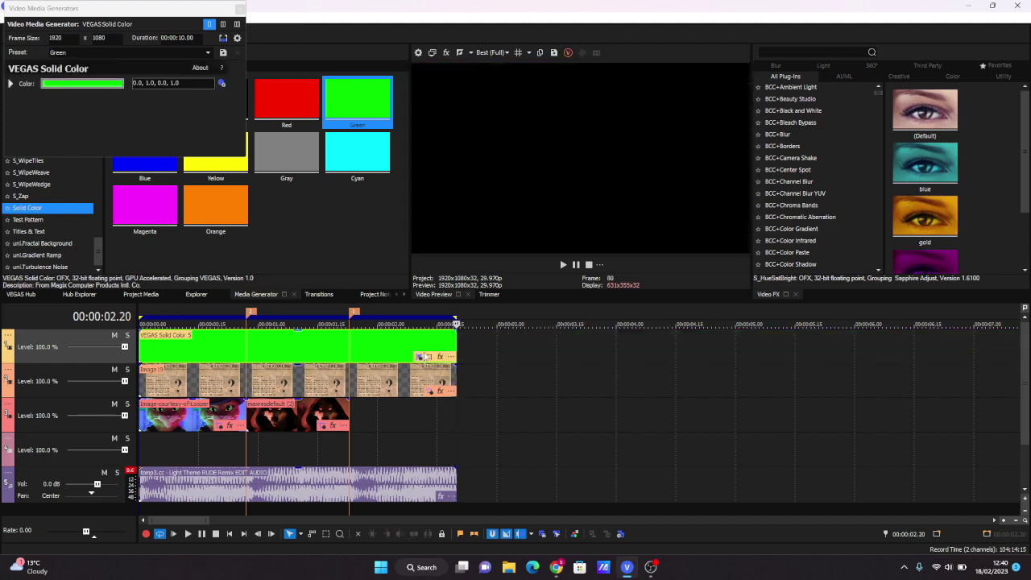
pyautogui.click(419, 356)
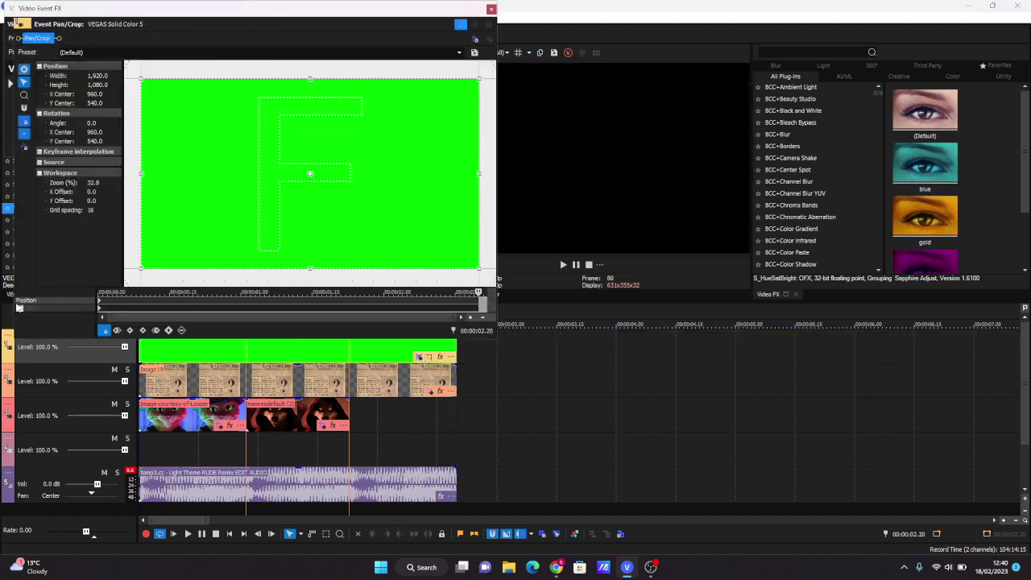
pyautogui.click(20, 308)
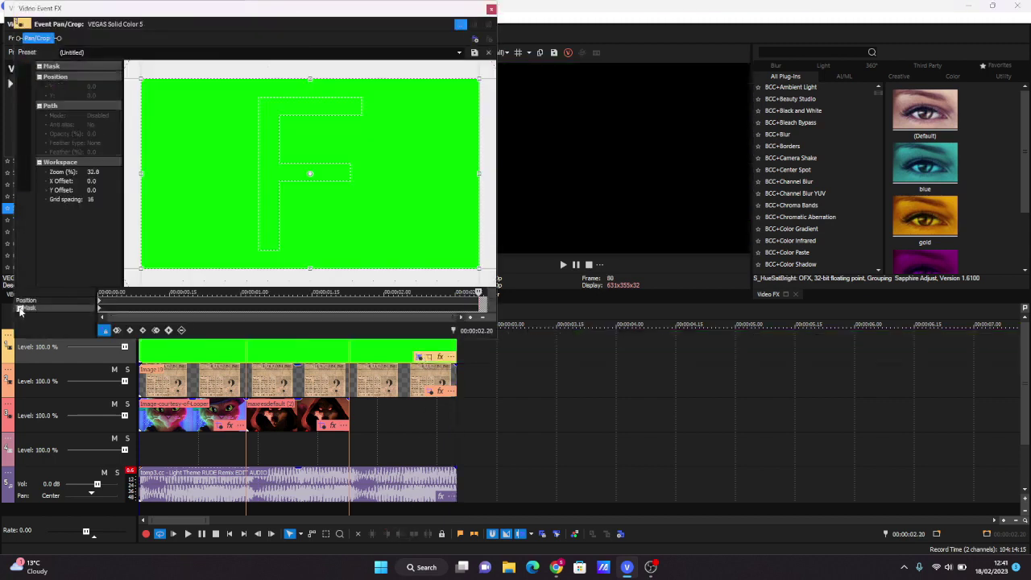
# - Draw a rectangular mask over the green solid and widen it slightly to the left
pyautogui.click(100, 313)
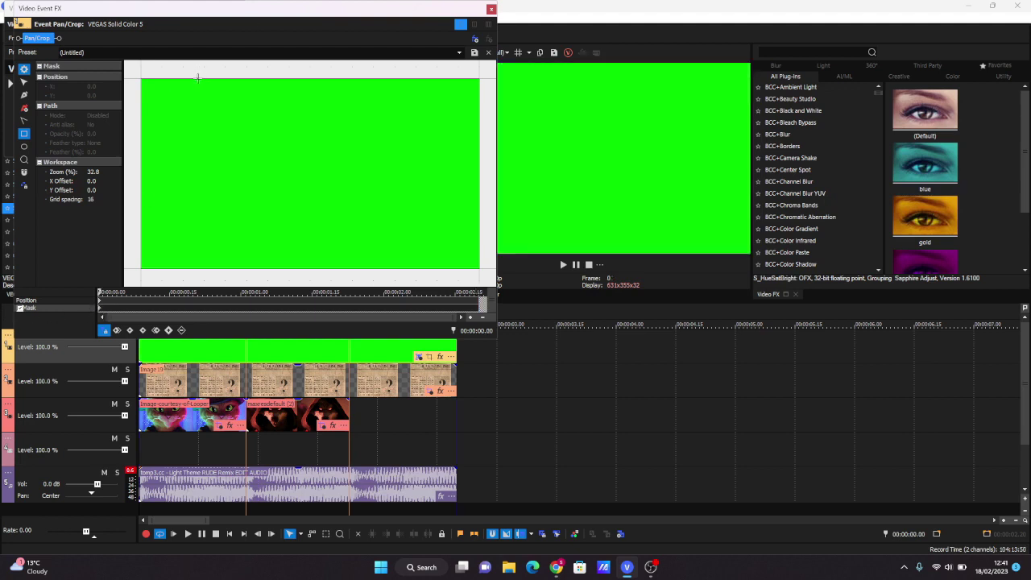
pyautogui.moveTo(198, 78); pyautogui.dragTo(439, 310)
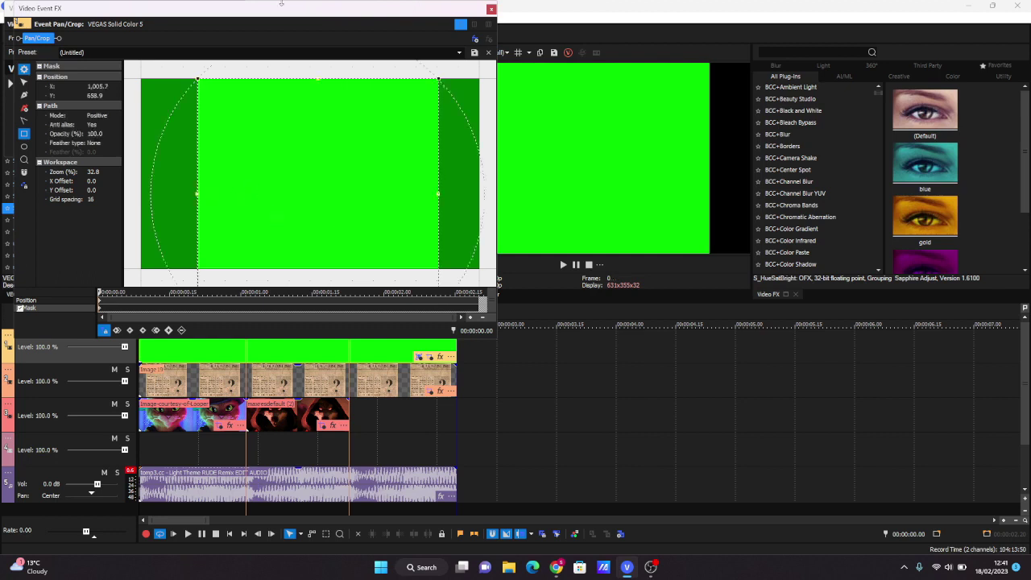
pyautogui.moveTo(296, 11); pyautogui.dragTo(306, 305)
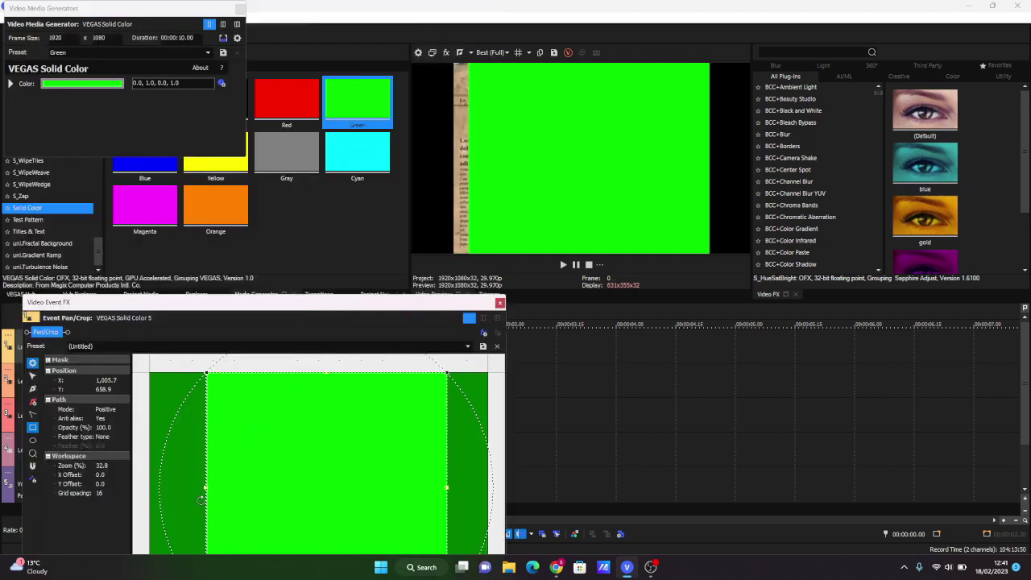
pyautogui.moveTo(239, 479); pyautogui.dragTo(236, 476)
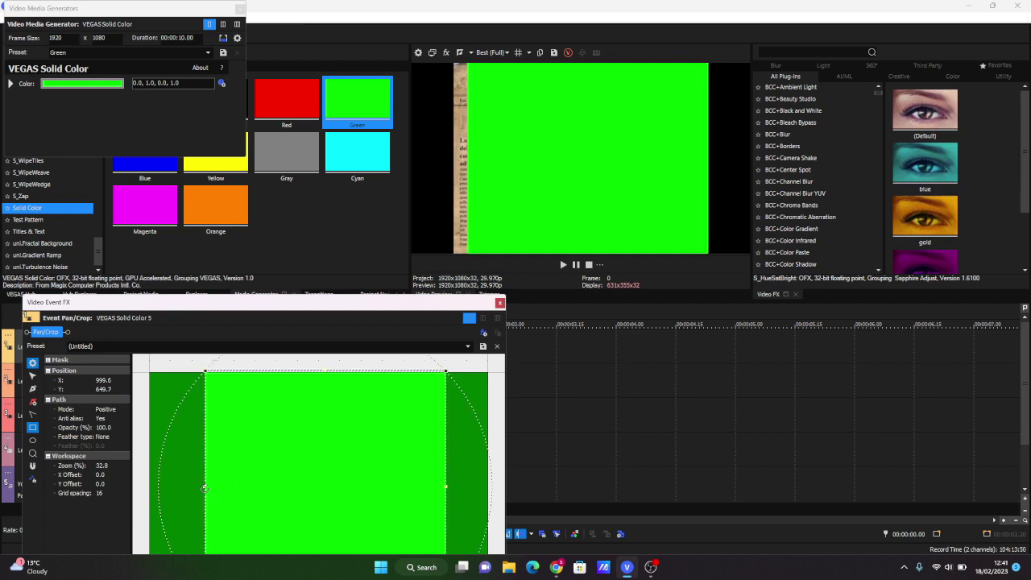
pyautogui.moveTo(203, 487)
pyautogui.mouseDown()
pyautogui.moveTo(182, 485)
pyautogui.moveTo(193, 486)
pyautogui.mouseUp()
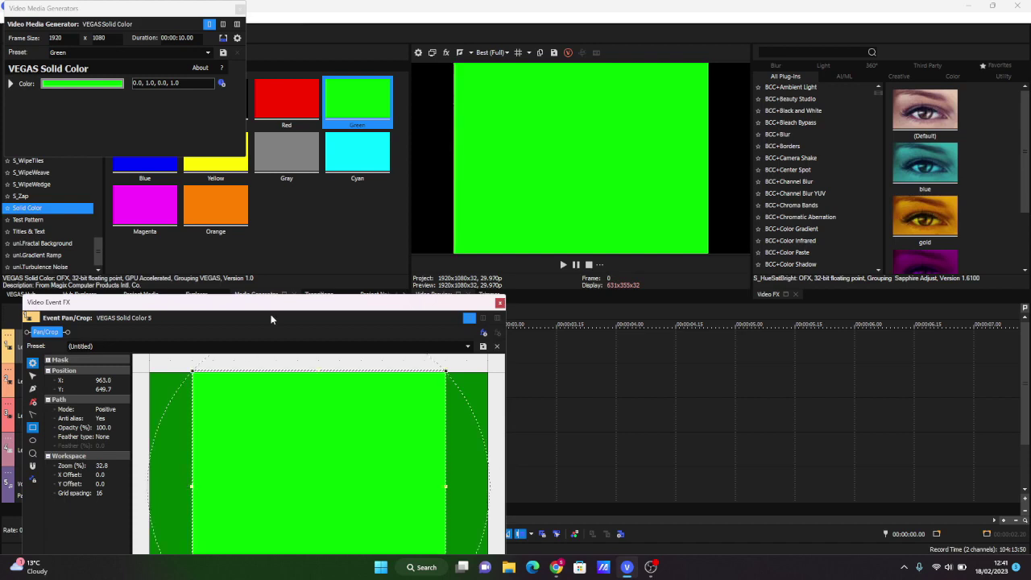
# - Set the green mask's Mode to Negative and pull its right edge in slightly
pyautogui.moveTo(272, 308); pyautogui.dragTo(249, 14)
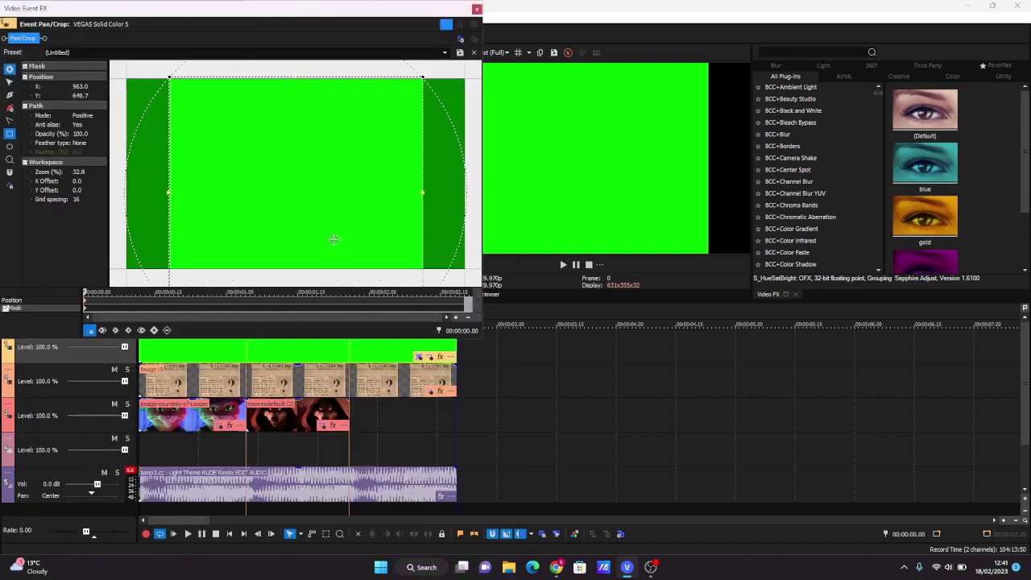
pyautogui.scroll(-5, 333, 240)
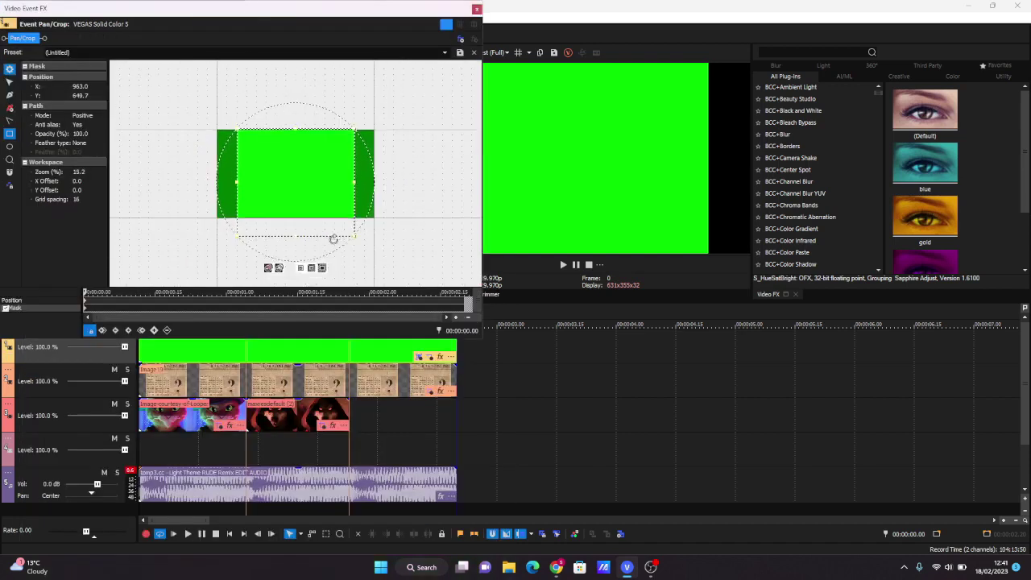
pyautogui.click(279, 268)
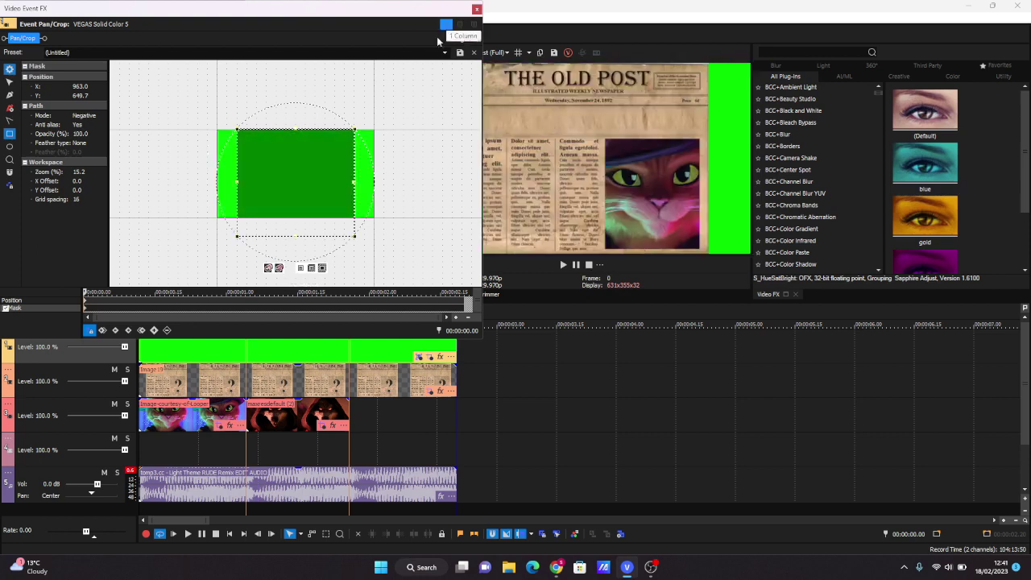
pyautogui.moveTo(351, 181); pyautogui.dragTo(349, 181)
pyautogui.click(476, 9)
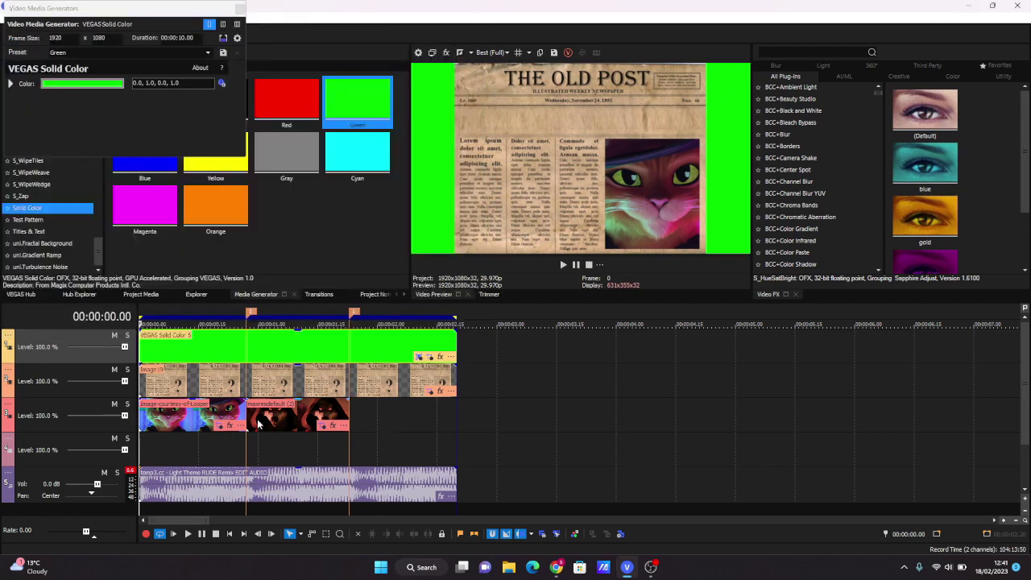
# - Feather the cat mask outward, raising Feather to about 3.8%
pyautogui.click(217, 425)
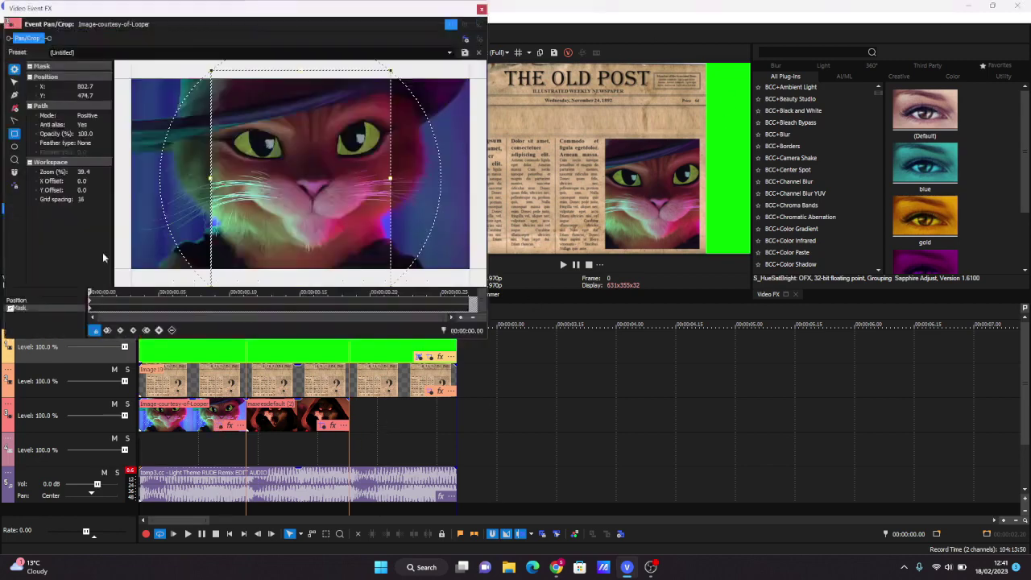
pyautogui.scroll(-5, 207, 223)
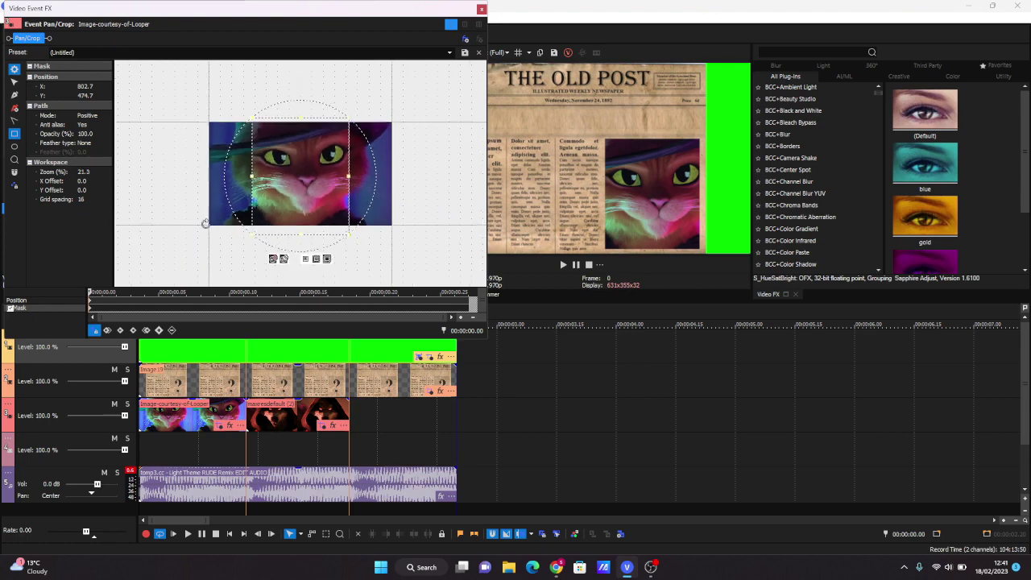
pyautogui.click(327, 247)
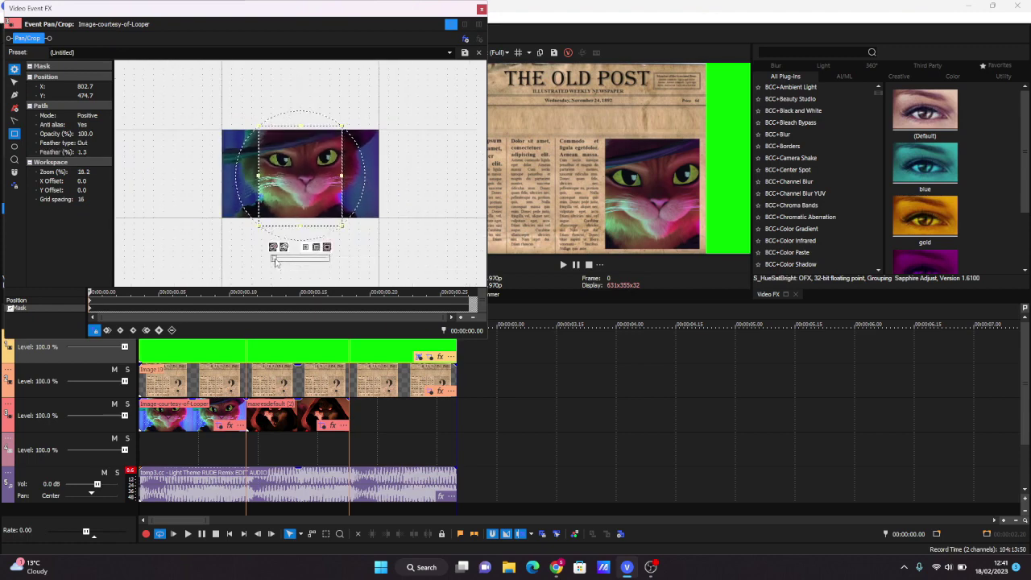
pyautogui.moveTo(277, 259); pyautogui.dragTo(279, 261)
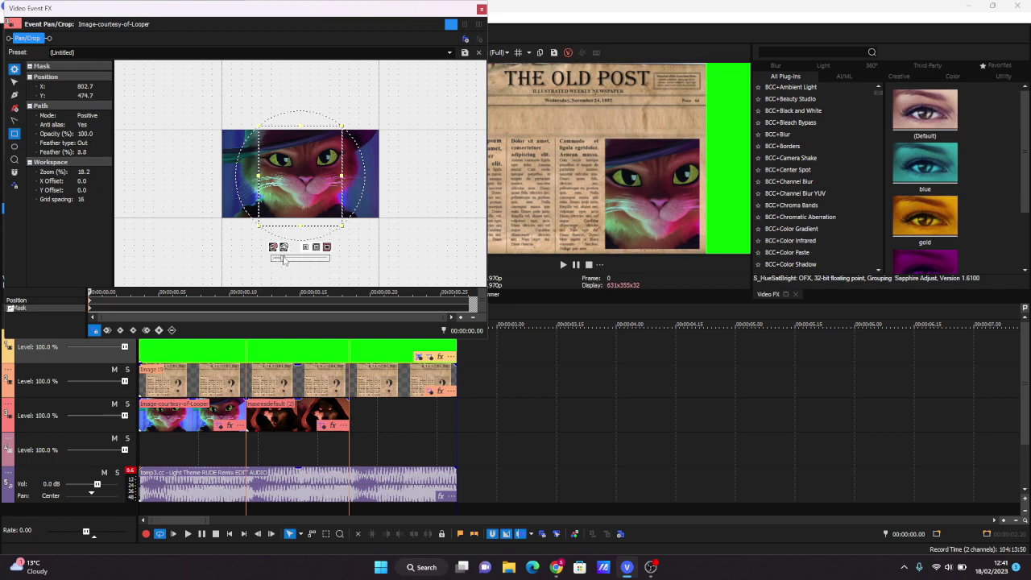
pyautogui.moveTo(283, 258); pyautogui.dragTo(287, 260)
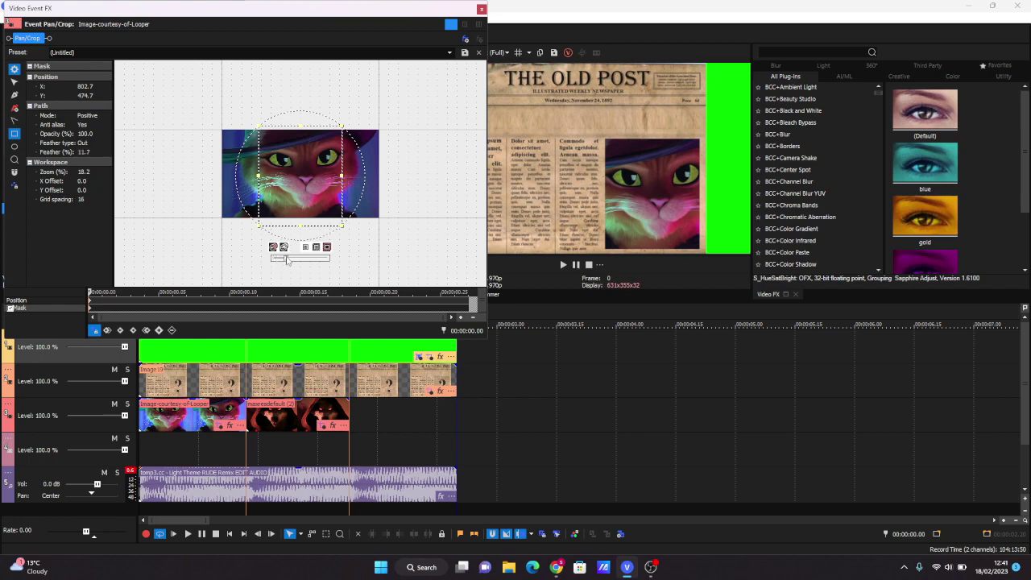
# - Set the wolf mask's Feather type to Out and increase its feather
pyautogui.click(323, 425)
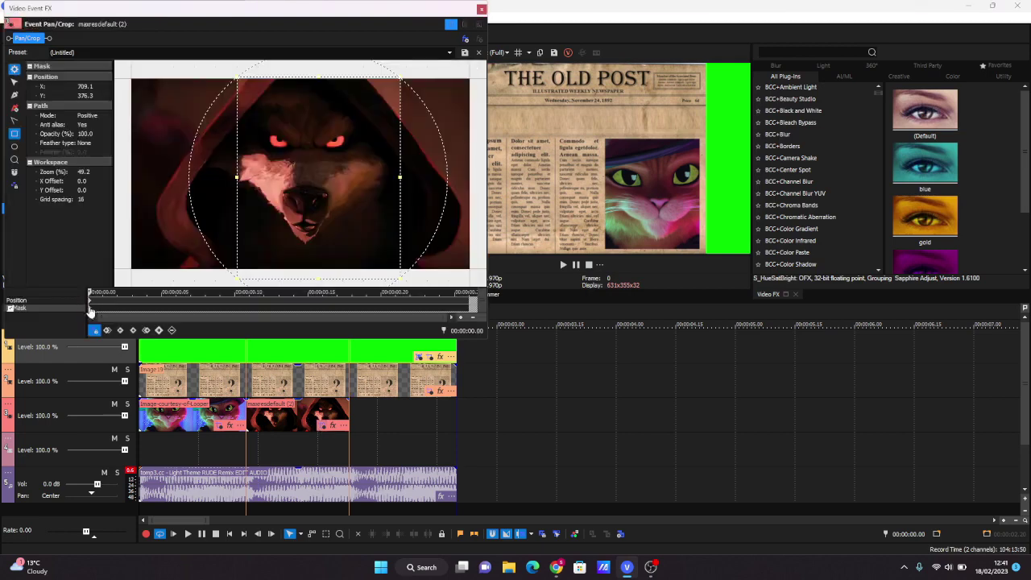
pyautogui.click(91, 312)
pyautogui.scroll(-6, 337, 155)
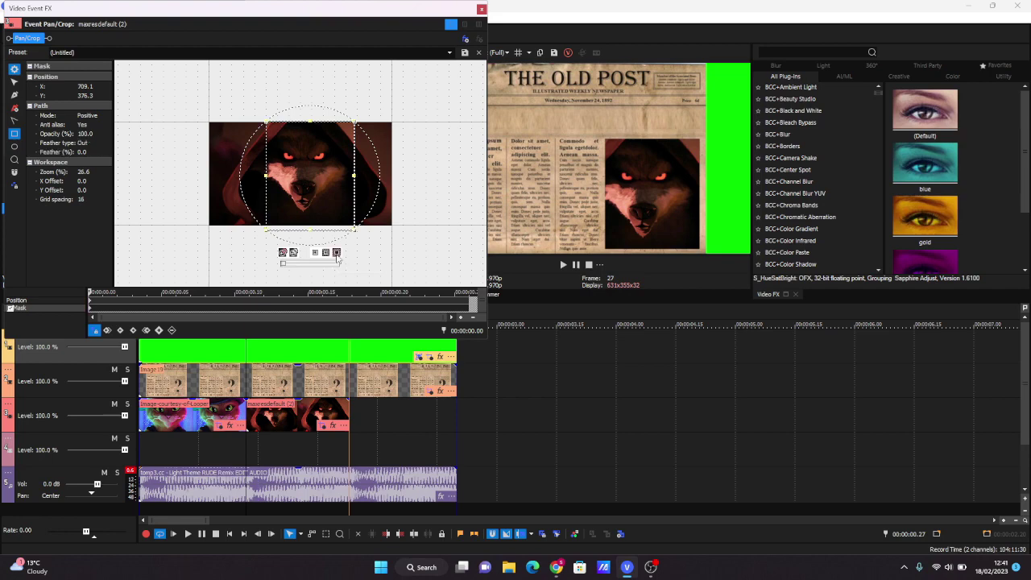
pyautogui.click(293, 252)
pyautogui.moveTo(286, 267); pyautogui.dragTo(290, 267)
pyautogui.click(481, 9)
pyautogui.click(211, 380)
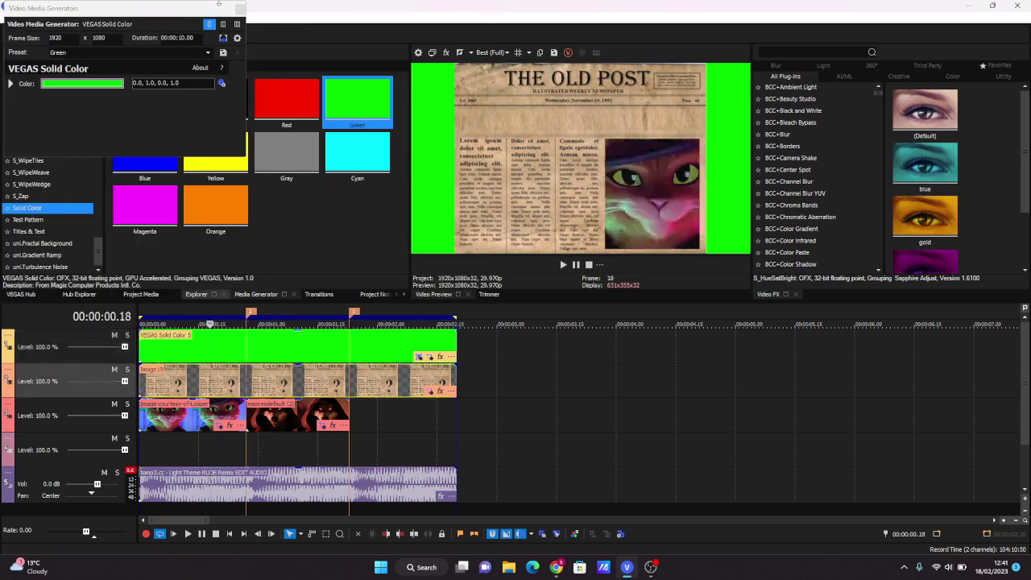
# - Insert a new video track and set the preview quality to Best (Quarter)
pyautogui.click(240, 10)
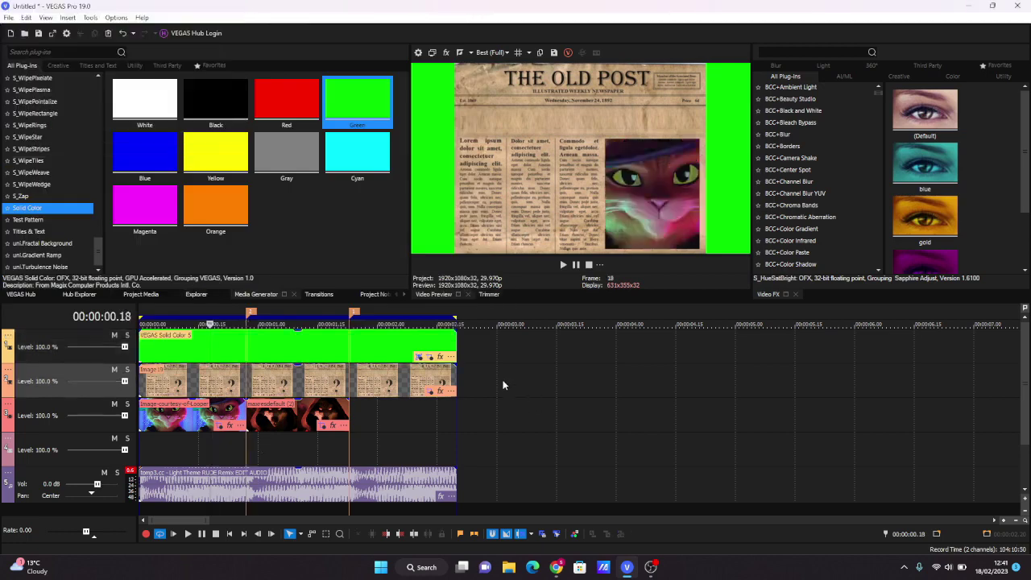
pyautogui.rightClick(502, 388)
pyautogui.click(546, 255)
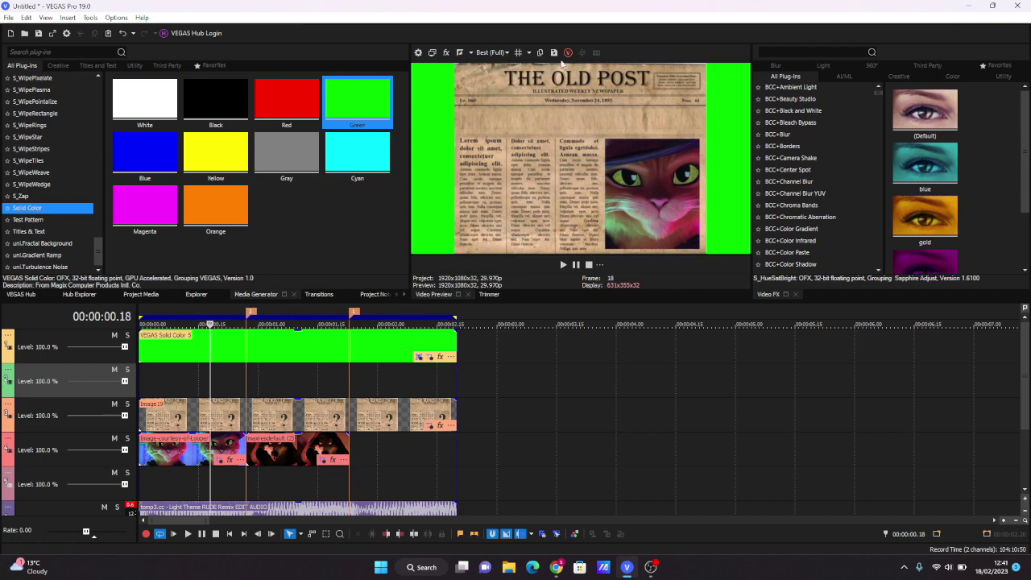
pyautogui.click(489, 52)
pyautogui.moveTo(522, 102)
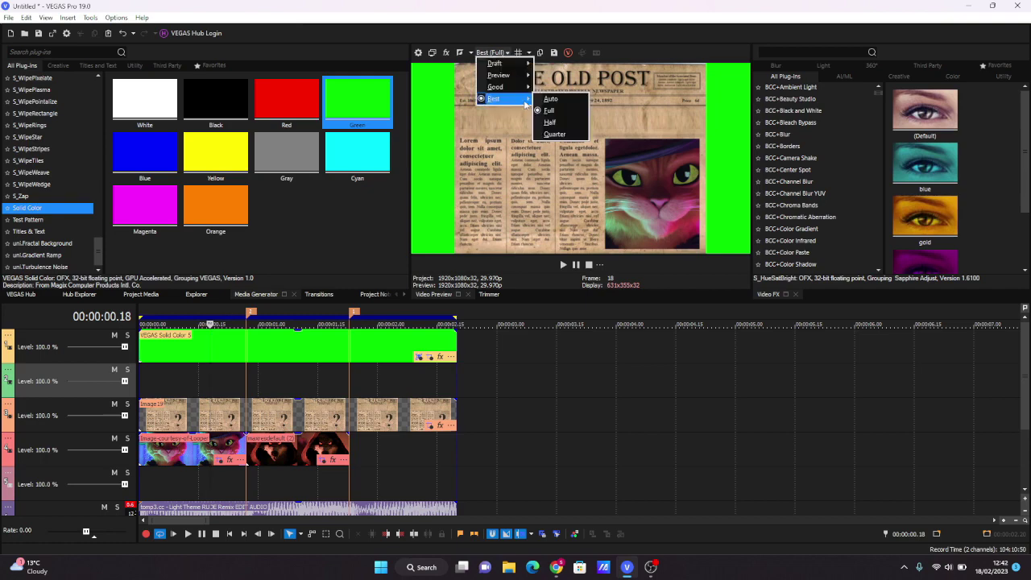
pyautogui.click(561, 134)
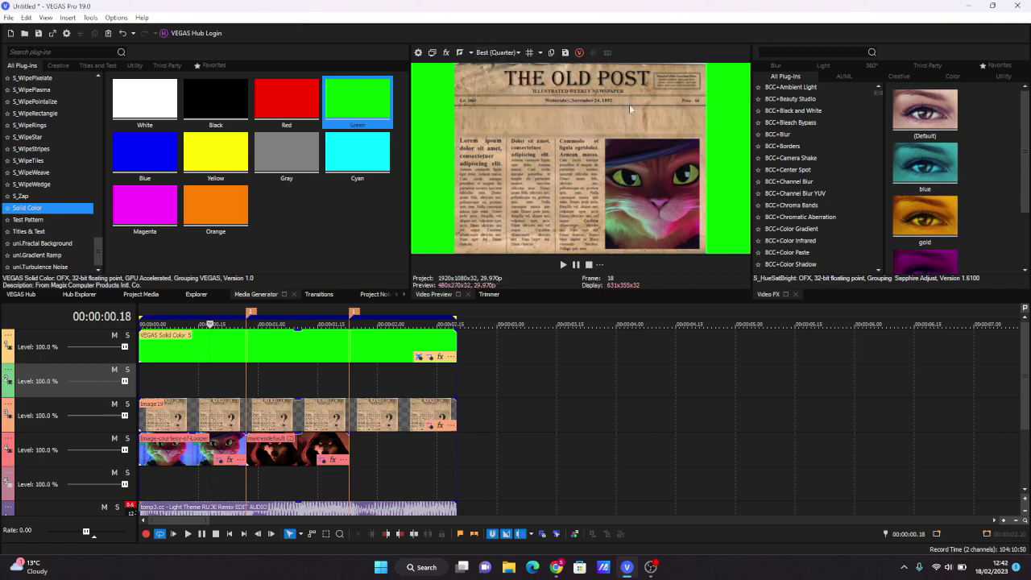
# - Add a default Sample Text title on the new track, trimmed to end with the other clips
pyautogui.click(37, 231)
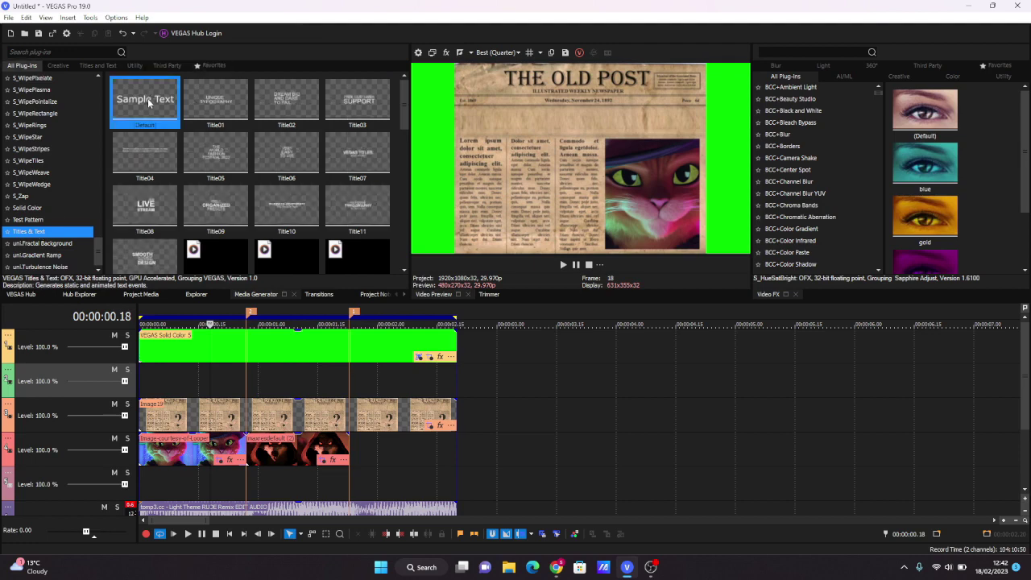
pyautogui.click(131, 376)
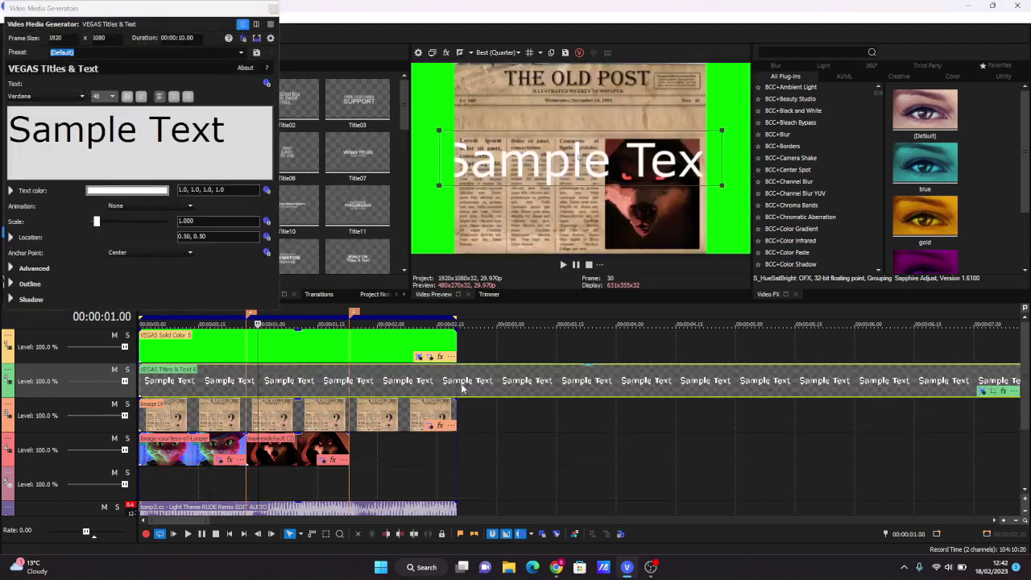
pyautogui.click(461, 388)
pyautogui.press('Left')
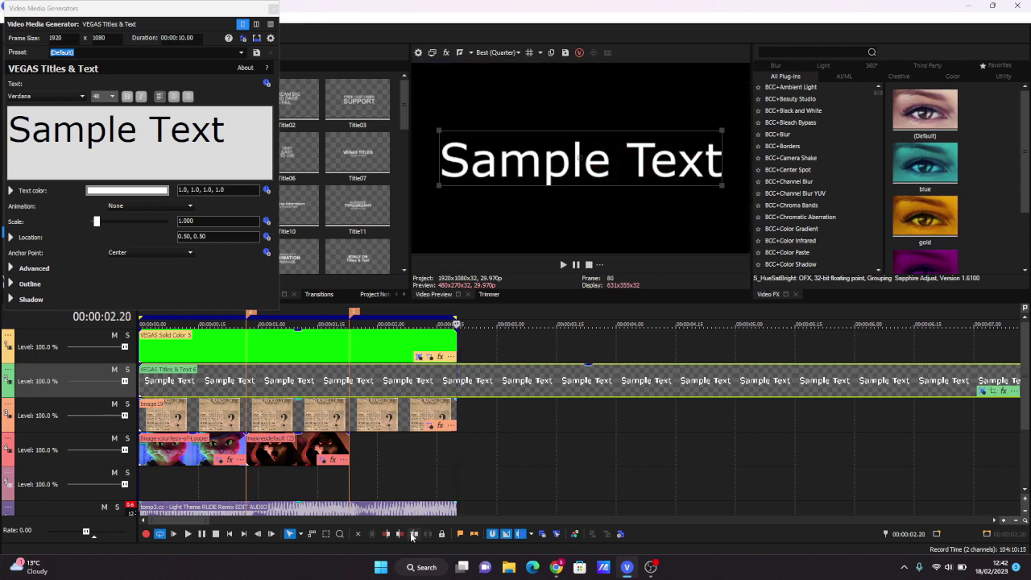
pyautogui.click(400, 534)
pyautogui.click(238, 384)
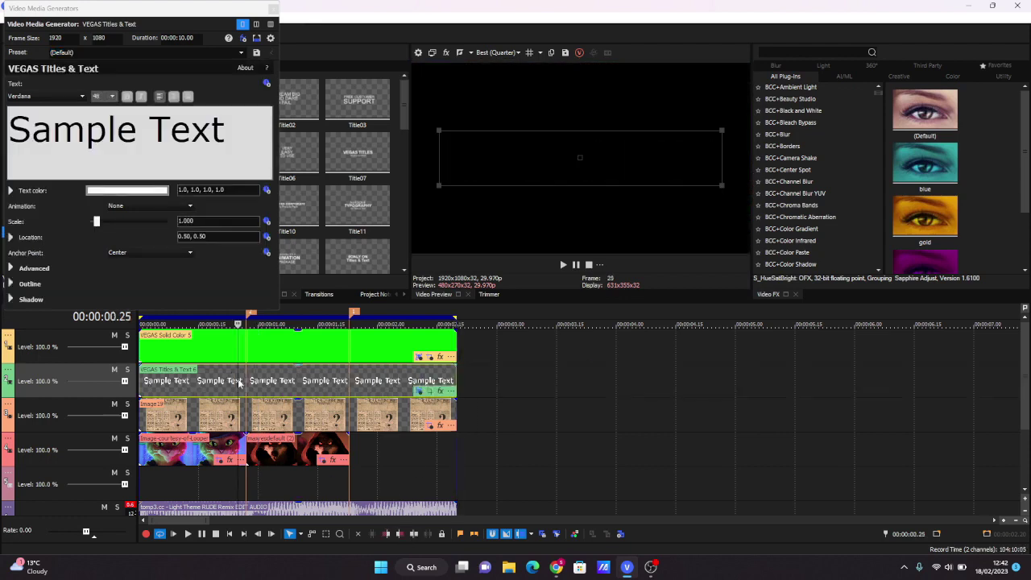
pyautogui.tripleClick(236, 137)
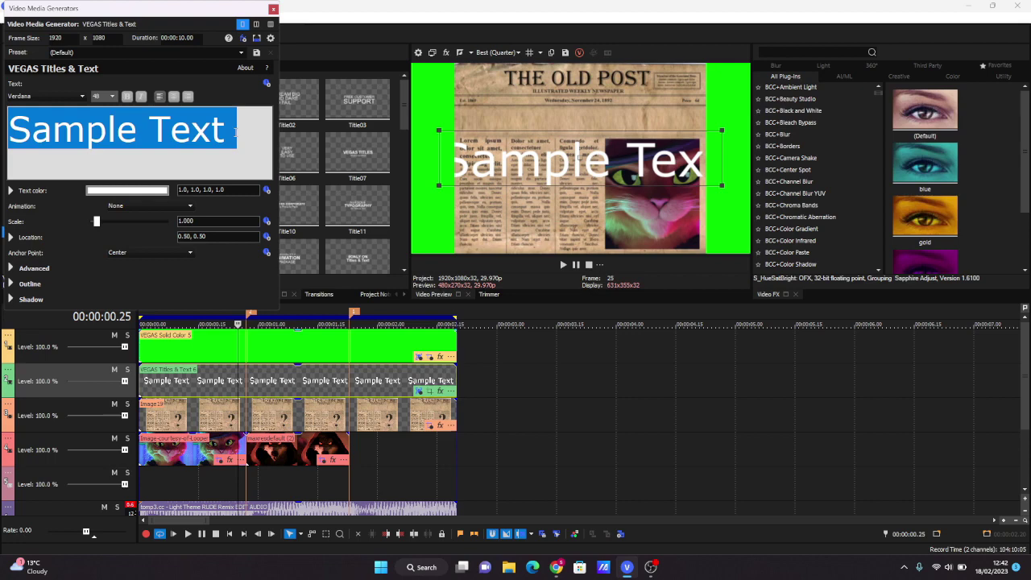
# - Replace the title text with NEWSPAPER
pyautogui.write('NEWSPA')
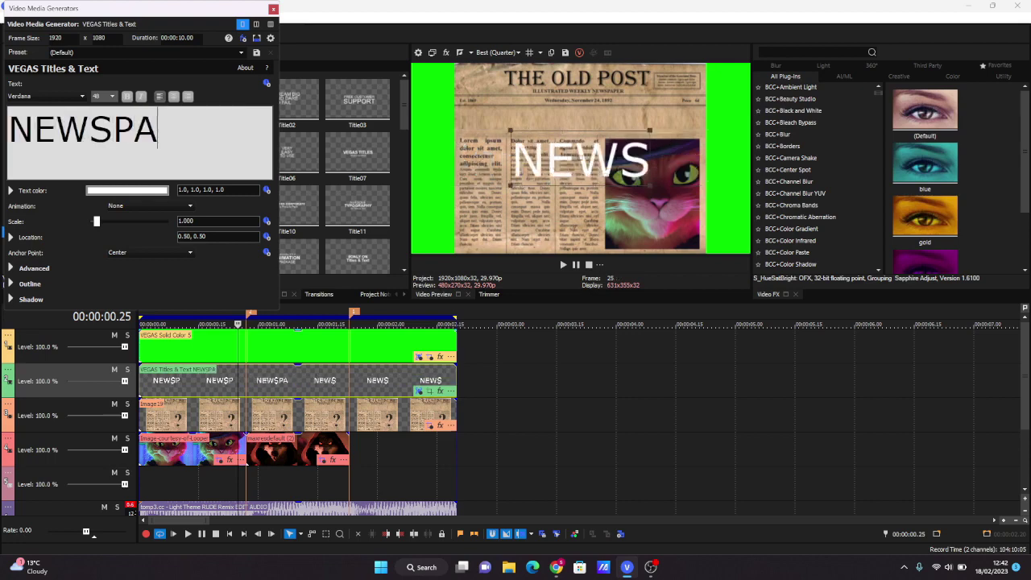
pyautogui.write('PAER')
pyautogui.press('BackSpace')
pyautogui.press('BackSpace')
pyautogui.press('BackSpace')
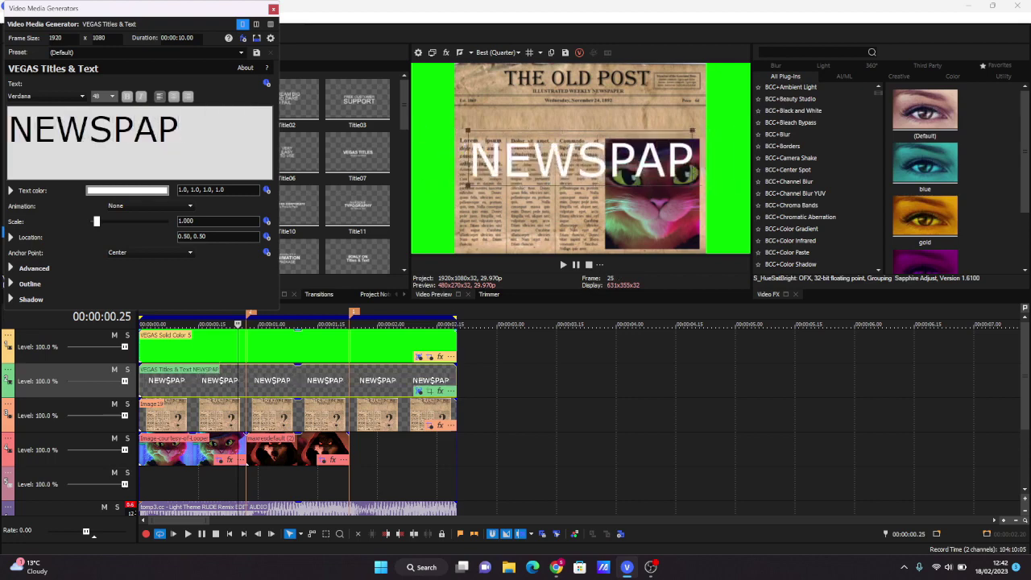
pyautogui.press('BackSpace')
pyautogui.press('BackSpace')
pyautogui.press('BackSpace')
pyautogui.write('PAPER')
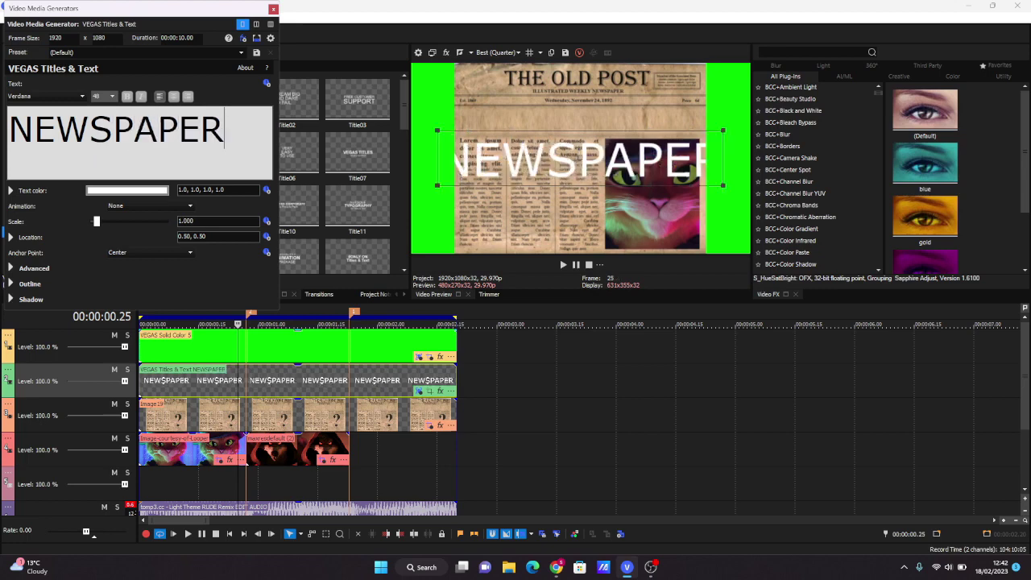
pyautogui.moveTo(242, 128); pyautogui.dragTo(4, 121)
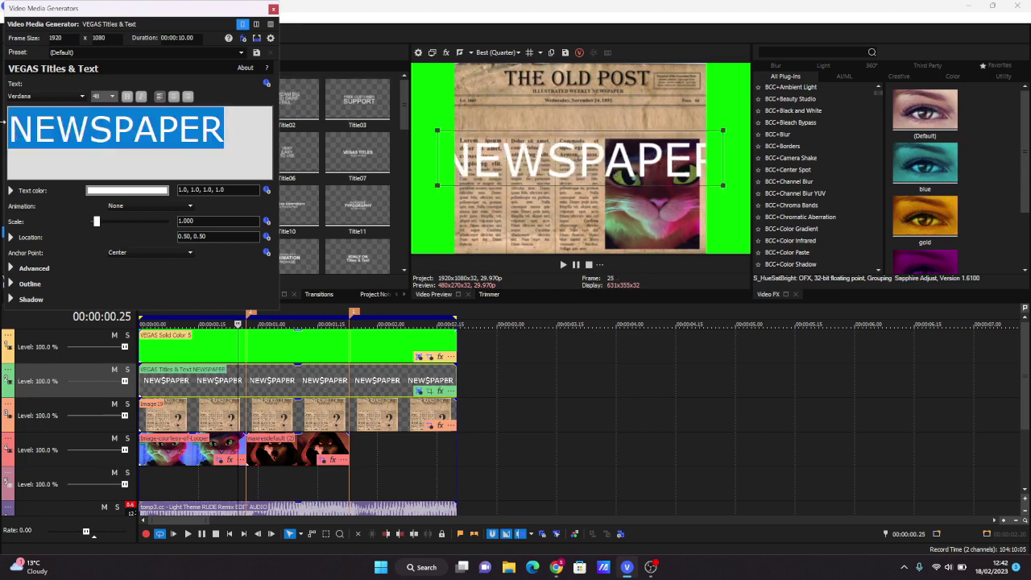
# - Change the title font to Times New Roman CE
pyautogui.click(52, 97)
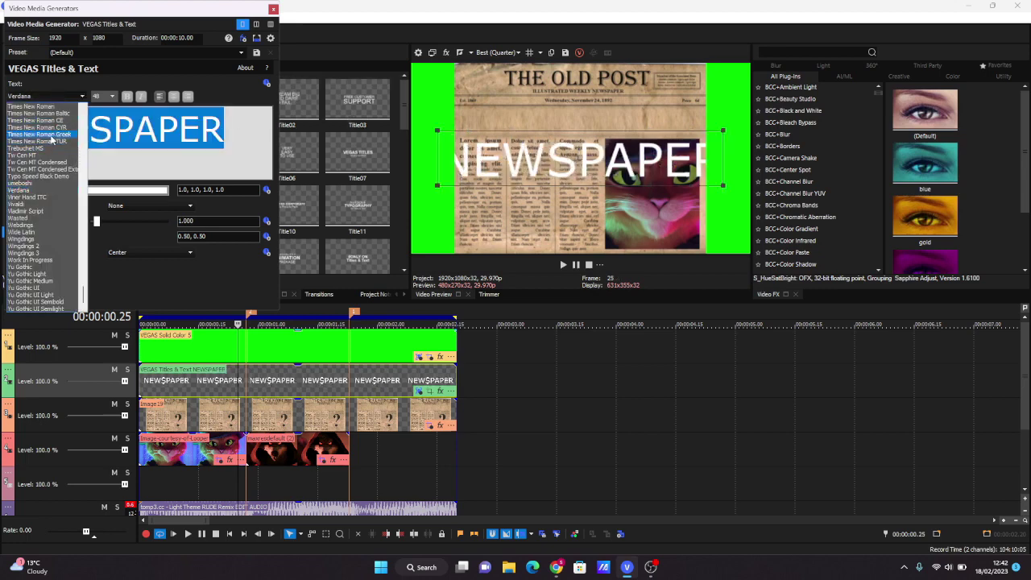
pyautogui.click(38, 114)
pyautogui.click(47, 97)
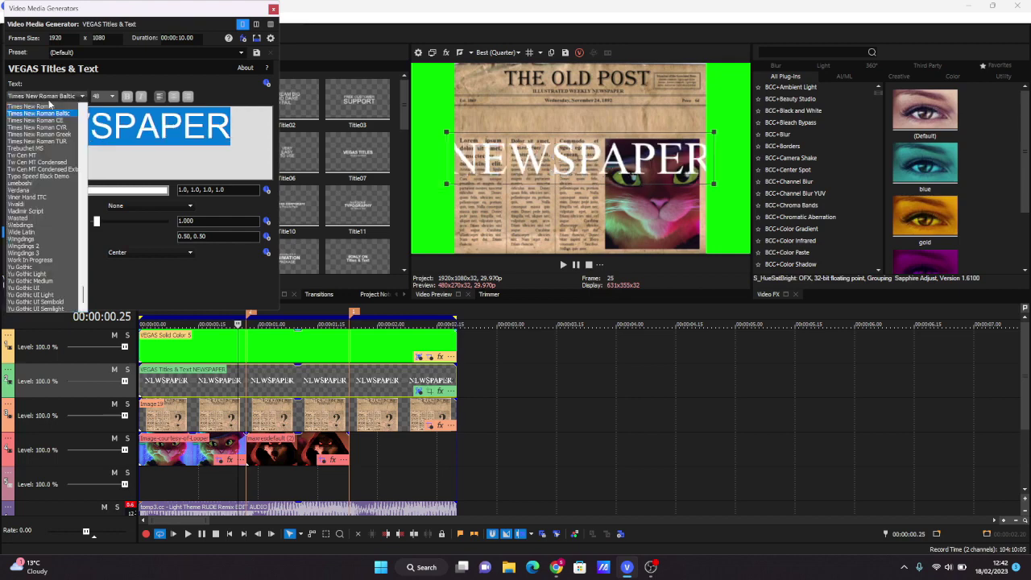
pyautogui.click(48, 119)
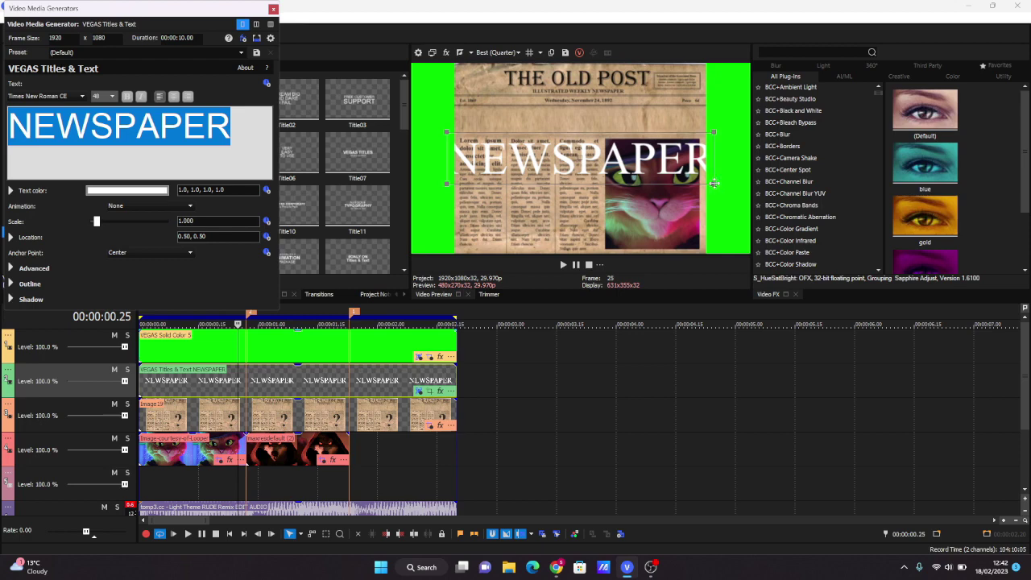
# - Shrink the title to 0.731 scale and make the text colour black
pyautogui.moveTo(714, 184); pyautogui.dragTo(592, 130)
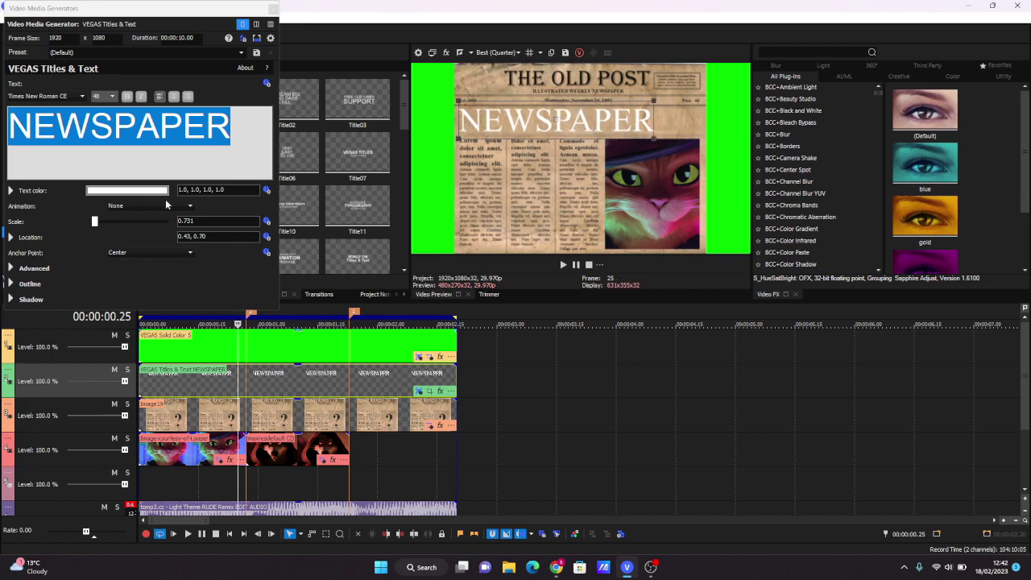
pyautogui.click(114, 187)
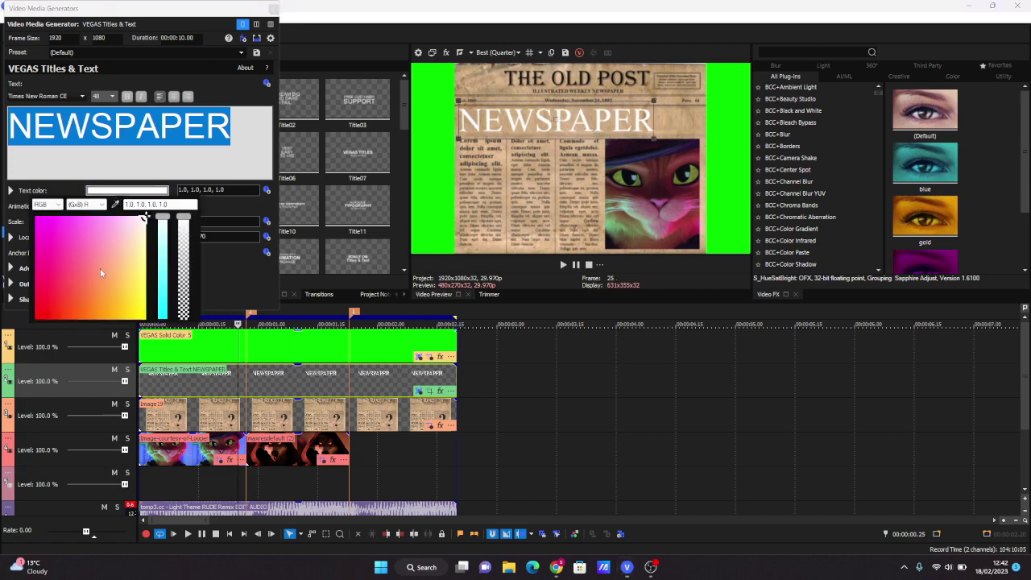
pyautogui.moveTo(100, 268); pyautogui.dragTo(30, 322)
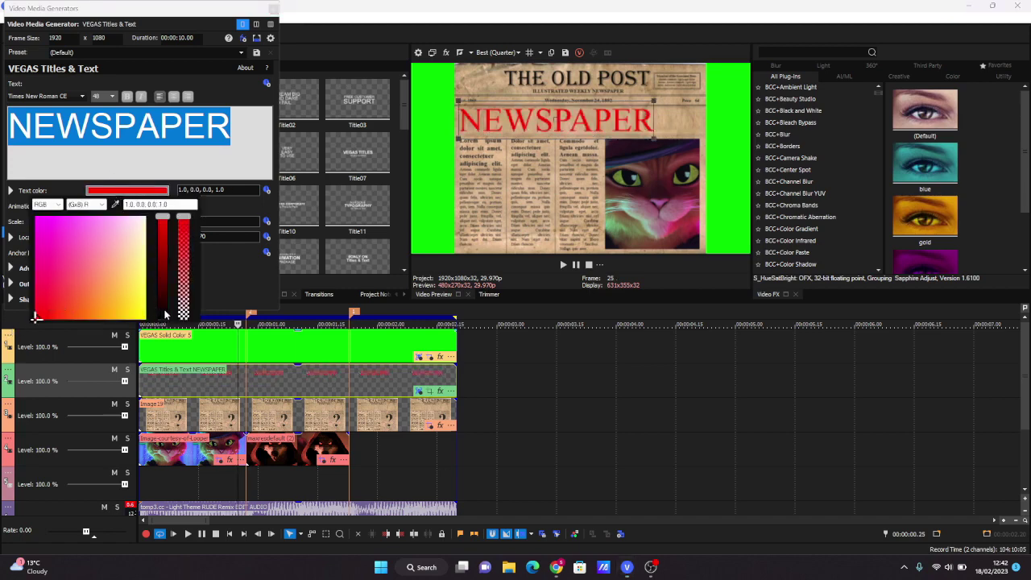
pyautogui.moveTo(165, 314); pyautogui.dragTo(169, 366)
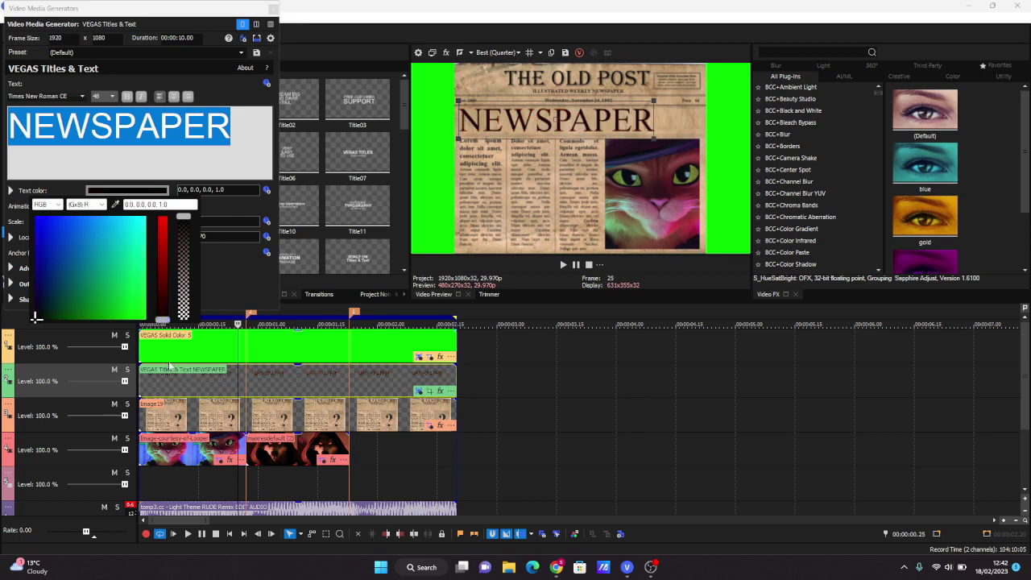
pyautogui.click(275, 10)
pyautogui.click(273, 10)
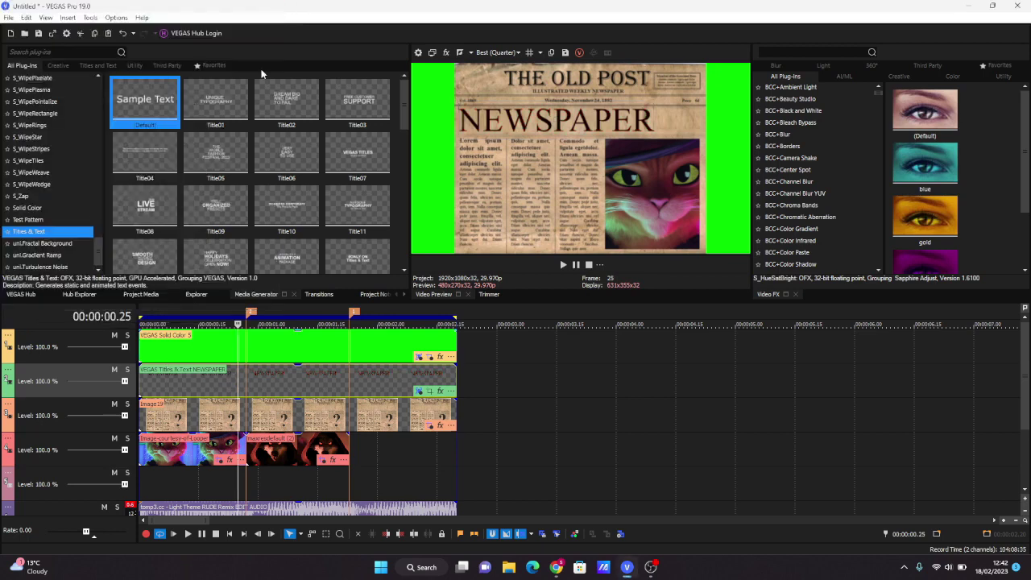
# - Select the cat clip's track and search the Video FX browser for BLURMO
pyautogui.click(272, 405)
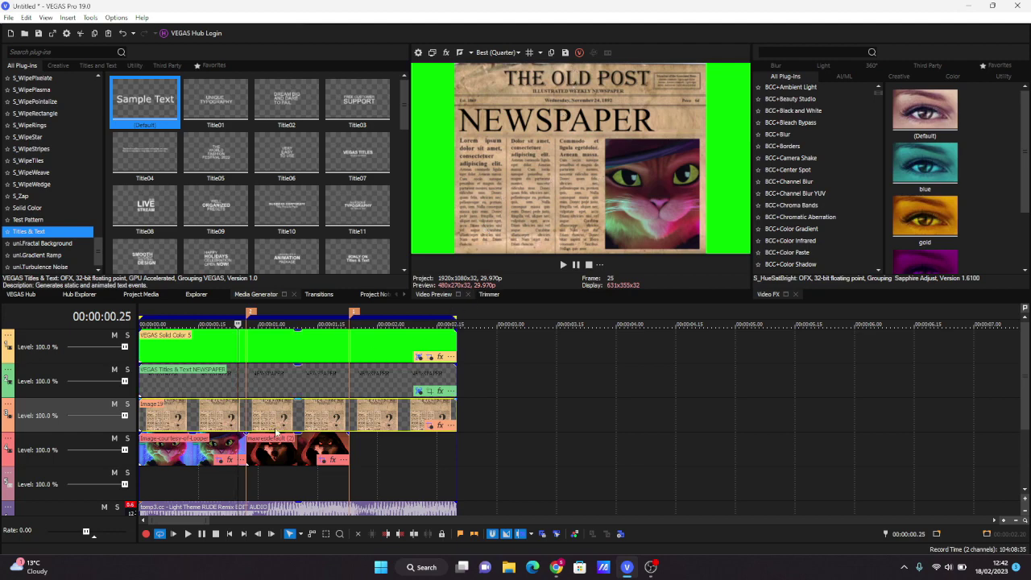
pyautogui.click(208, 451)
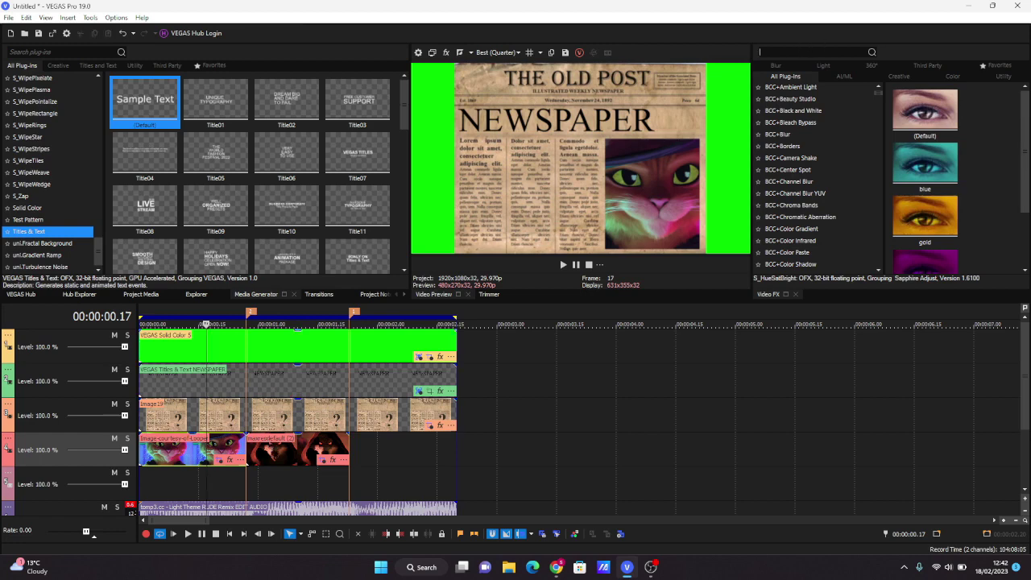
pyautogui.write('BLU')
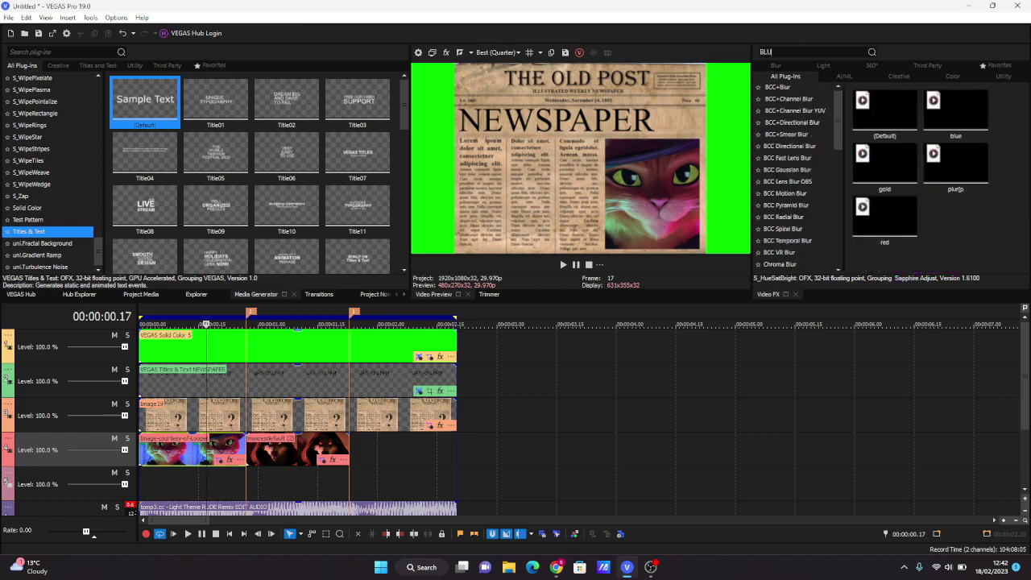
pyautogui.write('R')
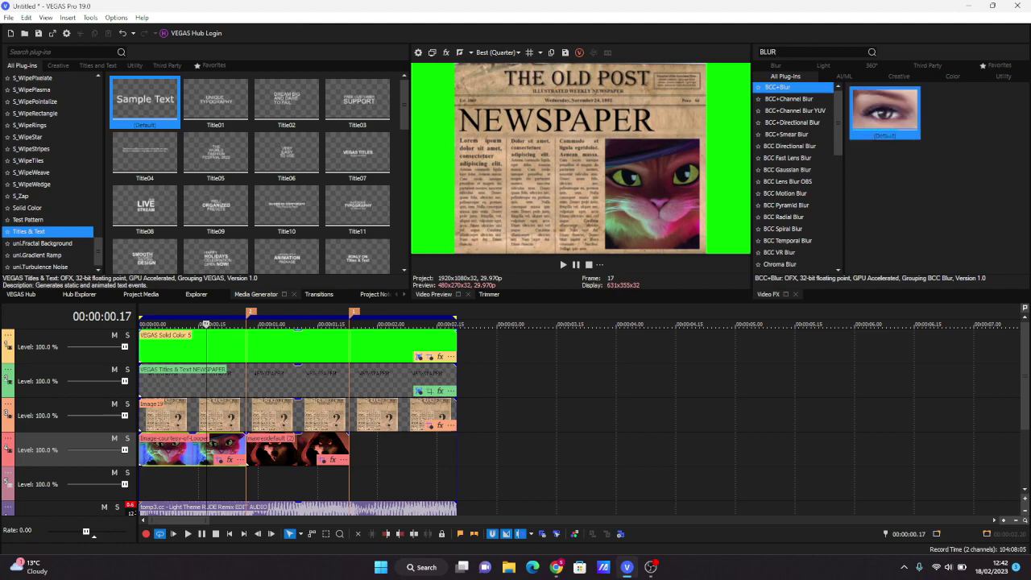
pyautogui.write('MO')
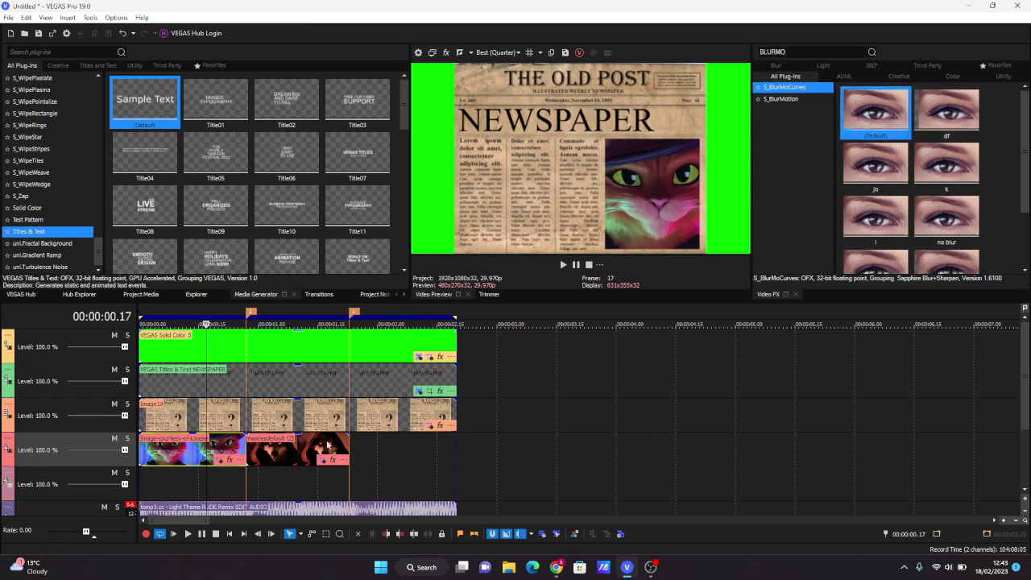
# - Apply S_BlurMoCurves to the cat clip and set a Shift X hold keyframe of 0 at 00:00:00.12
pyautogui.moveTo(216, 458); pyautogui.dragTo(216, 457)
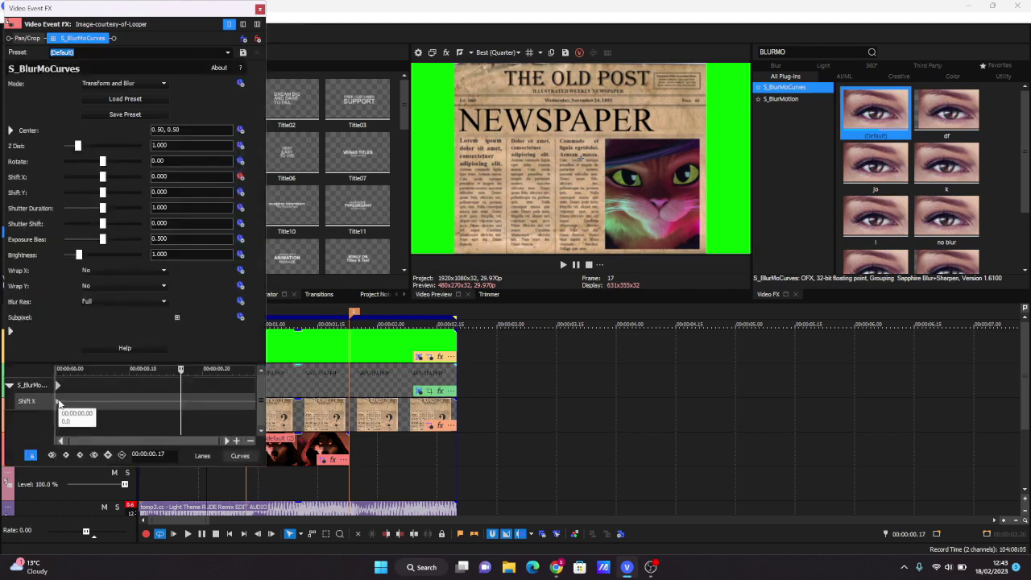
pyautogui.click(55, 402)
pyautogui.doubleClick(144, 402)
pyautogui.rightClick(143, 402)
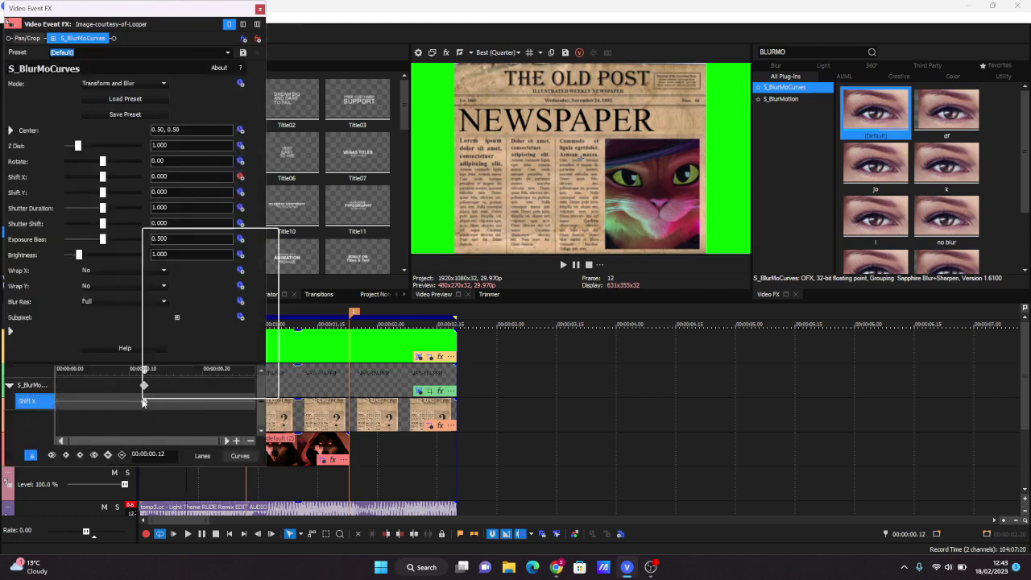
pyautogui.click(170, 384)
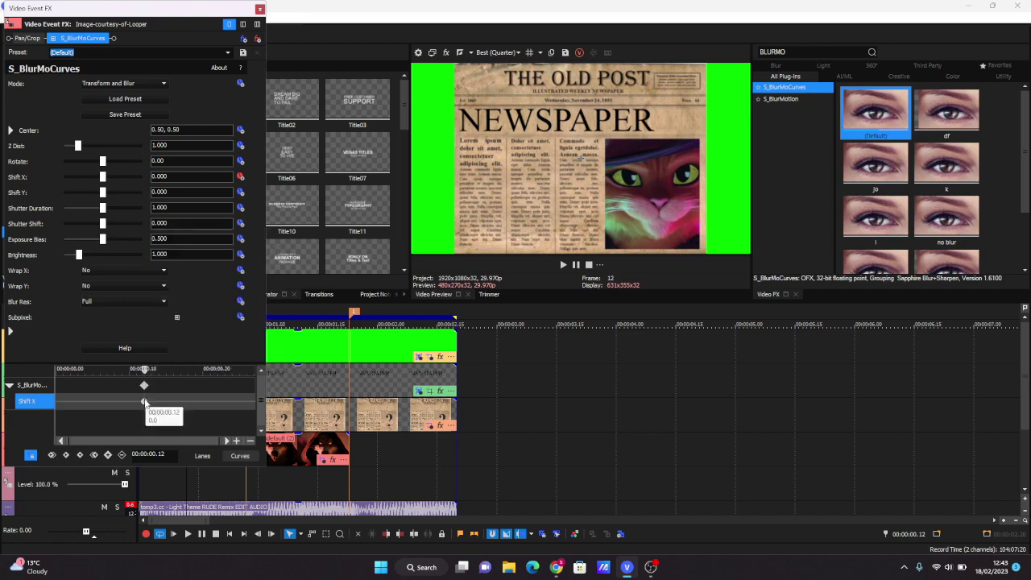
pyautogui.click(255, 385)
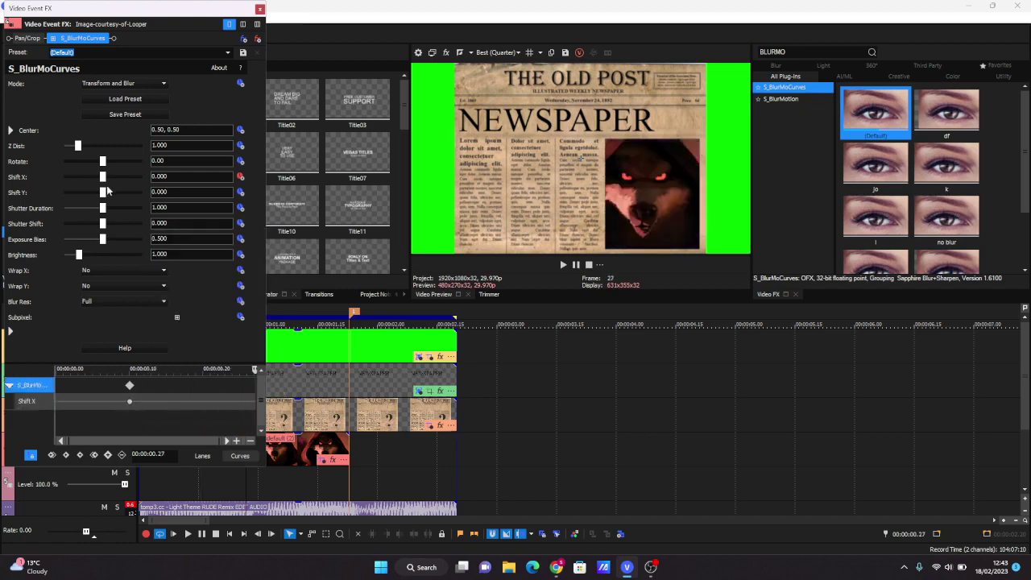
# - Drive Shift X to -0.500 at the event's end with a locked-tangent Bézier keyframe
pyautogui.moveTo(102, 177); pyautogui.dragTo(65, 180)
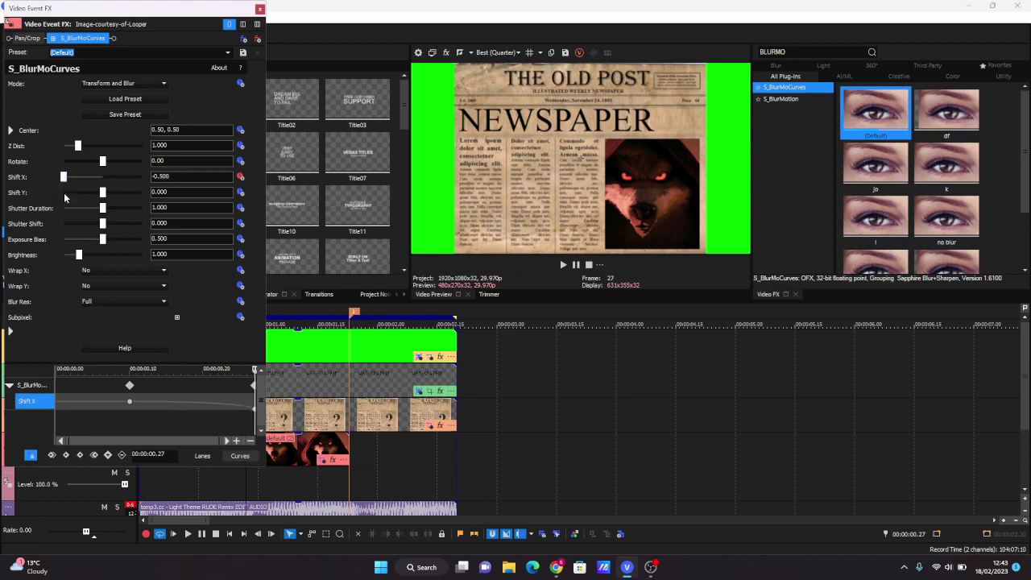
pyautogui.moveTo(200, 400); pyautogui.dragTo(248, 411)
pyautogui.rightClick(253, 408)
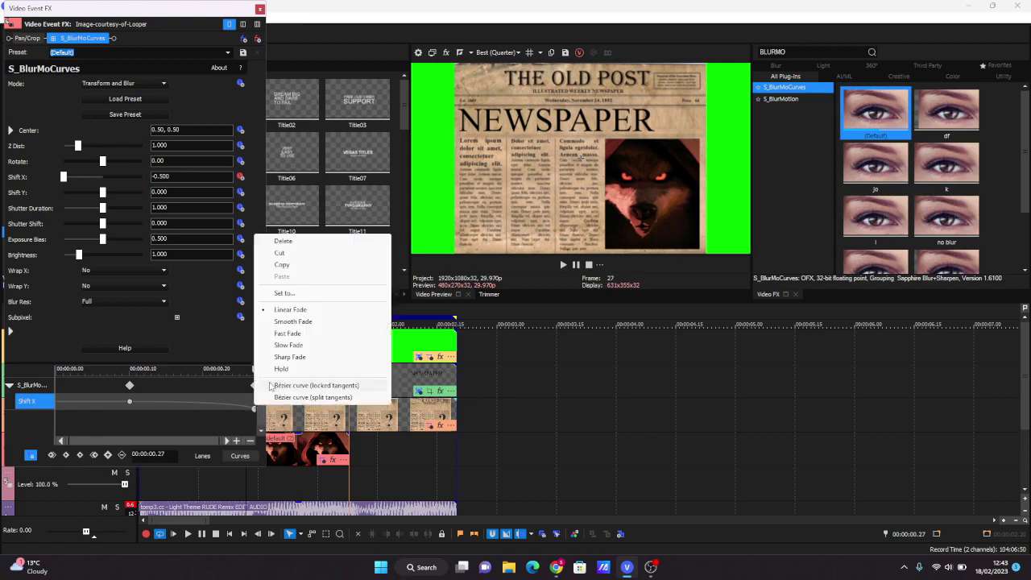
pyautogui.click(314, 385)
# - Set Wrap X to Tile and steepen the Shift X curve's drop near the end
pyautogui.click(125, 272)
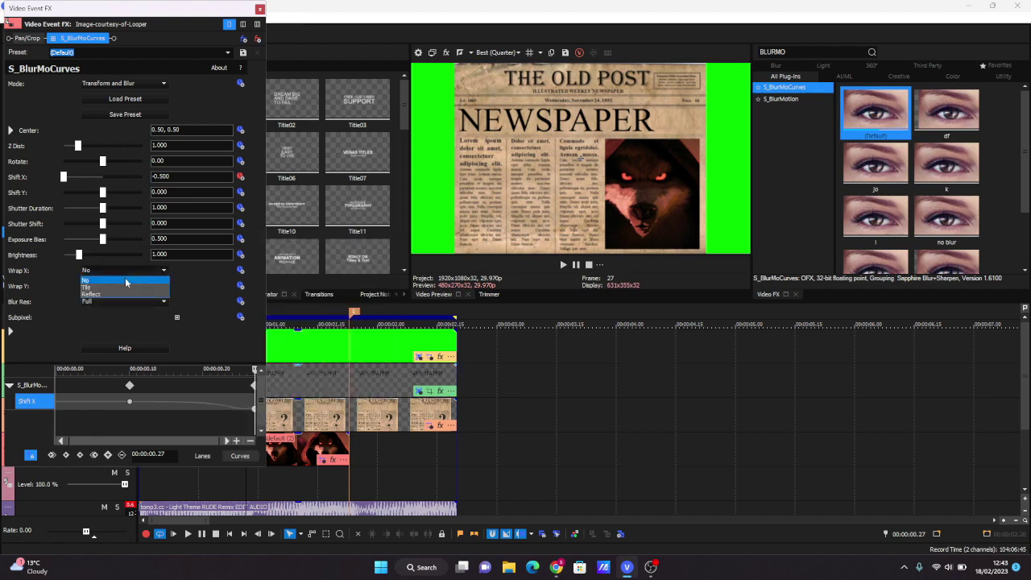
pyautogui.click(123, 287)
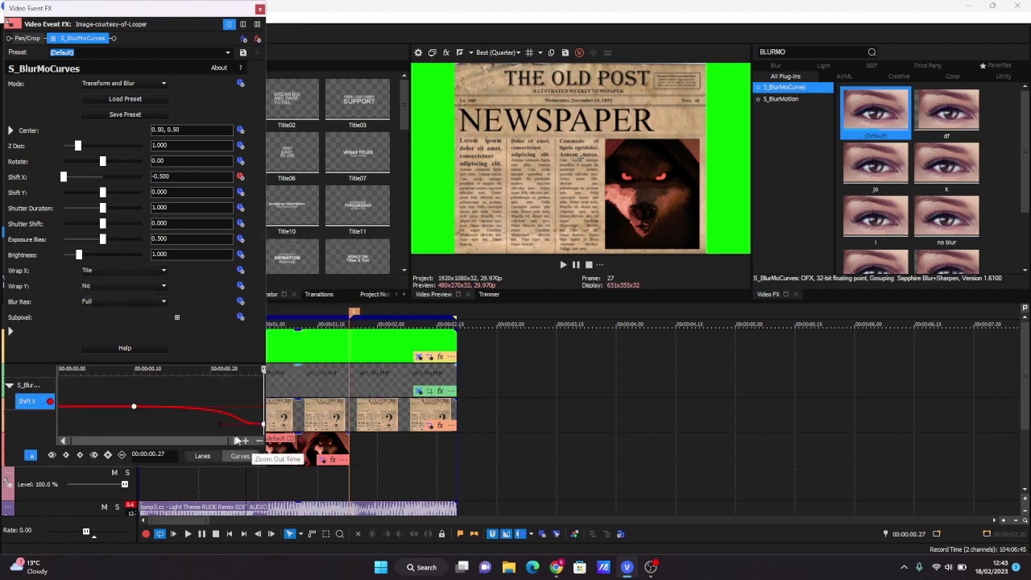
pyautogui.moveTo(270, 305); pyautogui.dragTo(448, 324)
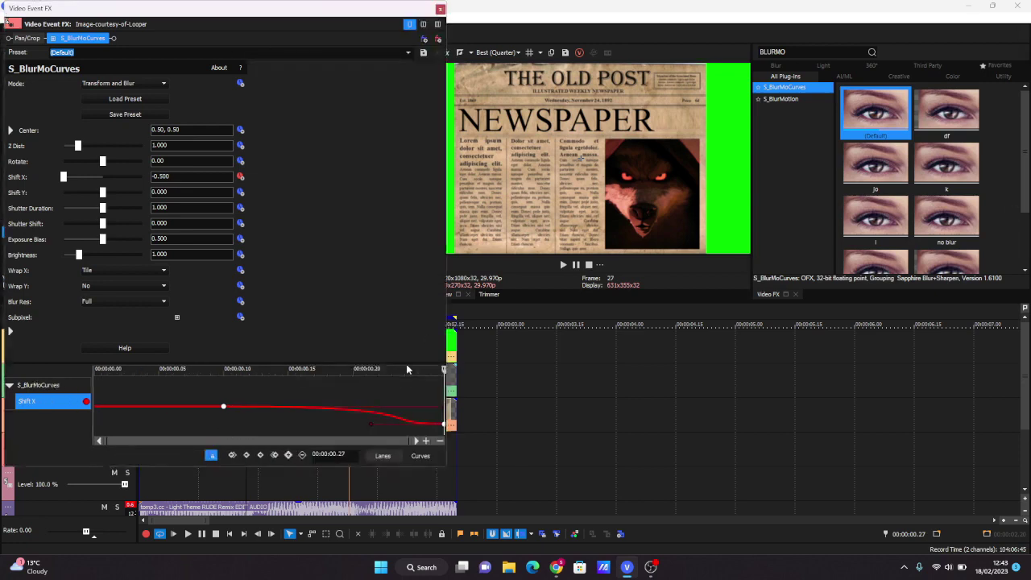
pyautogui.moveTo(407, 362); pyautogui.dragTo(407, 143)
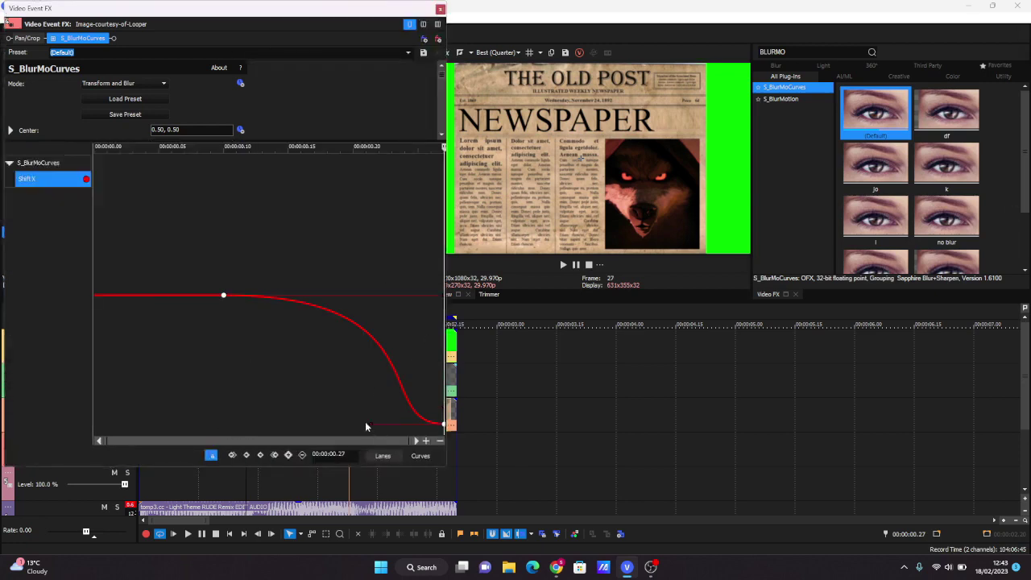
pyautogui.moveTo(371, 427); pyautogui.dragTo(386, 298)
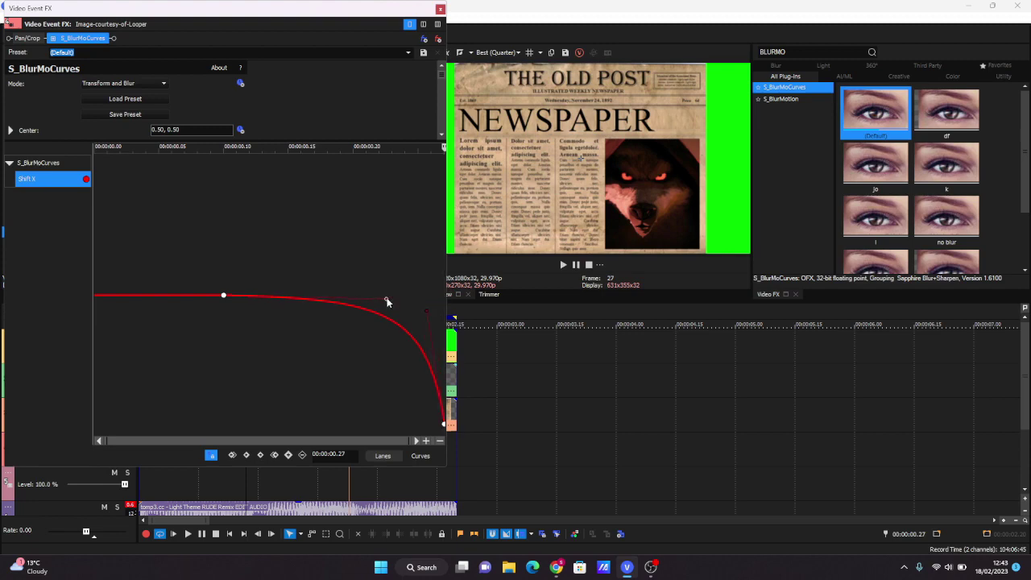
pyautogui.click(382, 456)
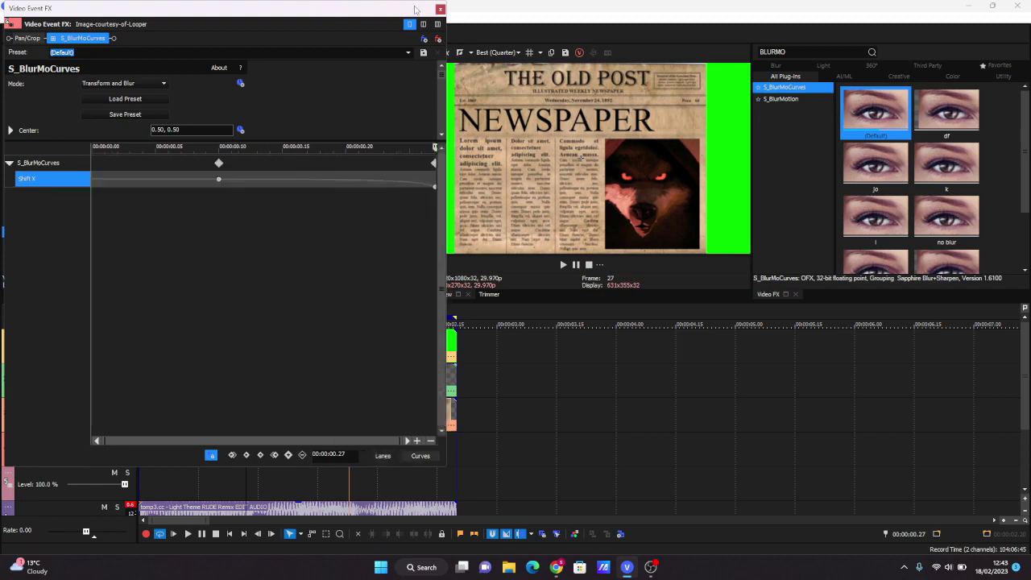
pyautogui.click(441, 9)
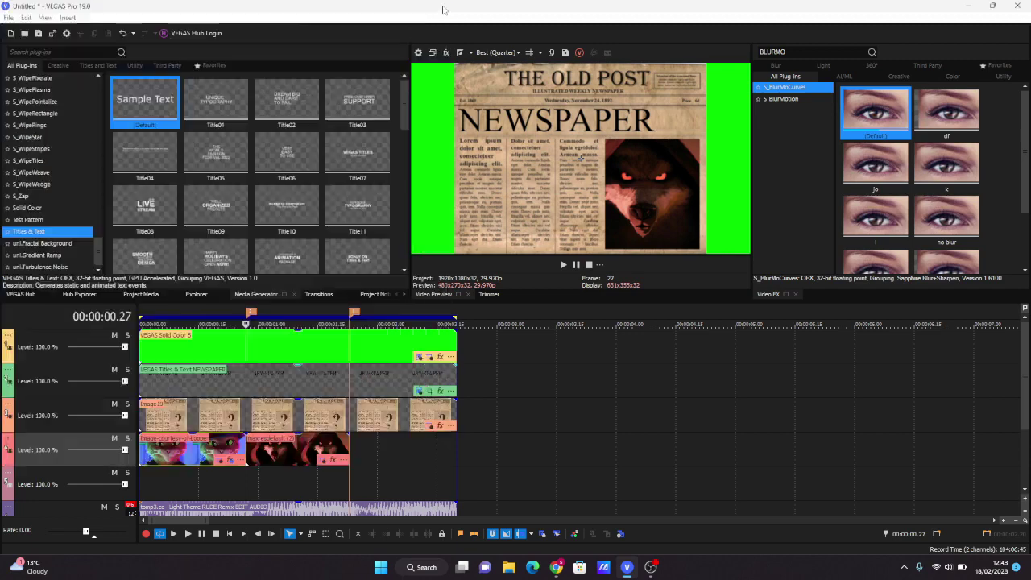
# - Paste the first image's event attributes onto maxresdefault (2) and apply the jo blur preset
pyautogui.rightClick(225, 454)
pyautogui.click(245, 213)
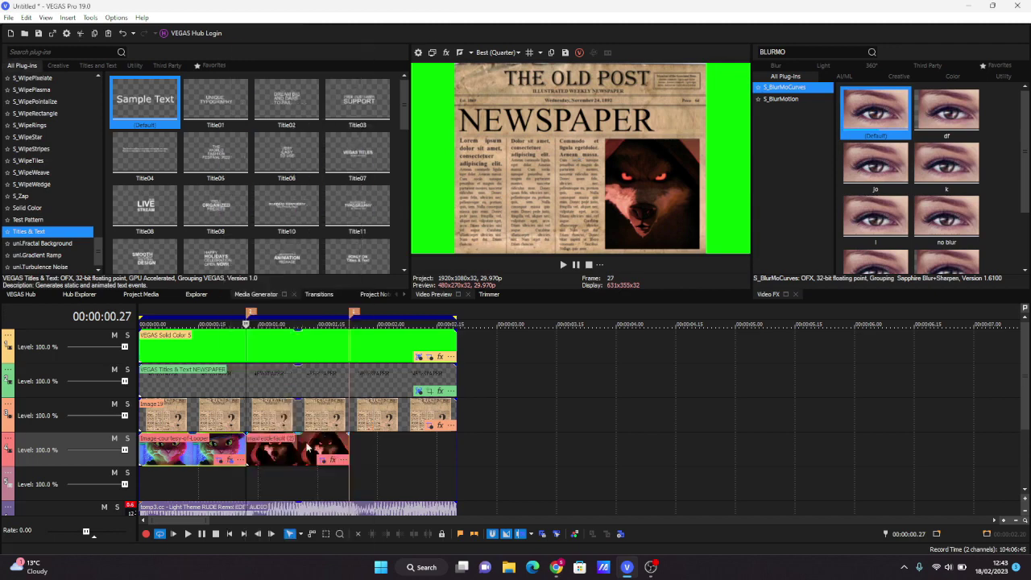
pyautogui.rightClick(307, 449)
pyautogui.click(347, 225)
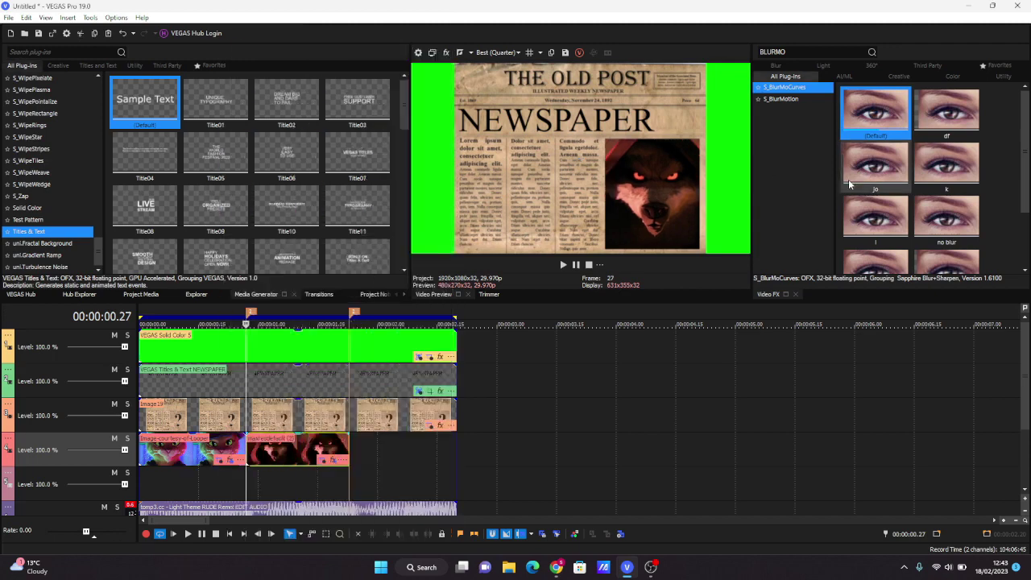
pyautogui.moveTo(873, 158); pyautogui.dragTo(367, 475)
pyautogui.moveTo(294, 456); pyautogui.dragTo(295, 455)
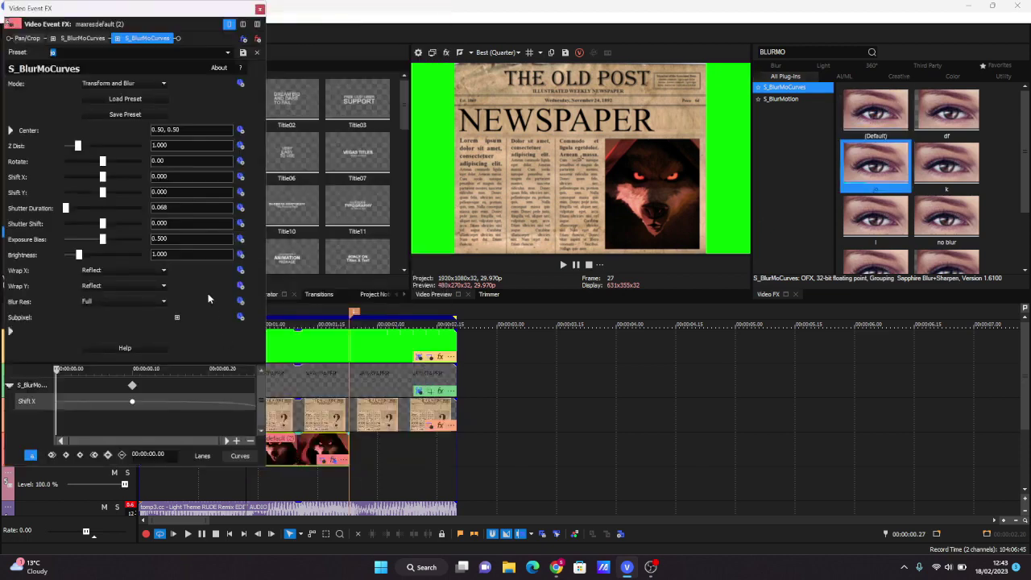
# - Keyframe Shift X from 0.500 as a Bézier to 0 at 00:00:00.16
pyautogui.moveTo(104, 181); pyautogui.dragTo(211, 174)
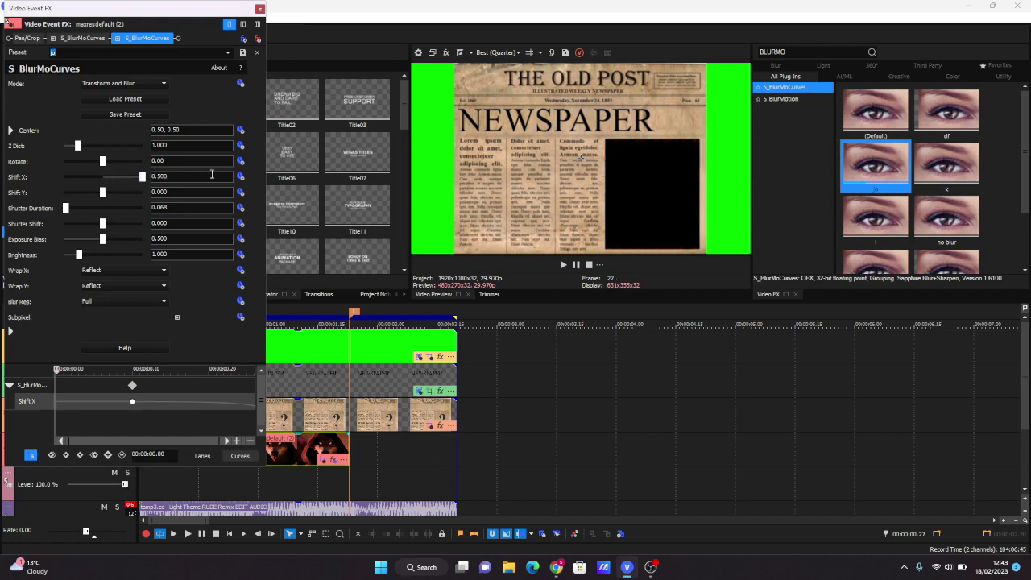
pyautogui.click(242, 177)
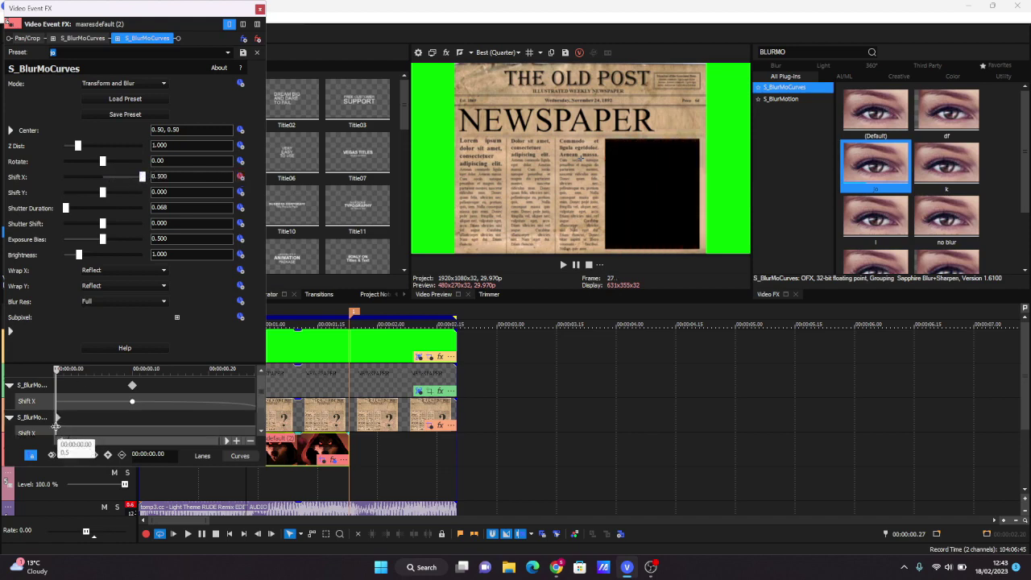
pyautogui.rightClick(57, 431)
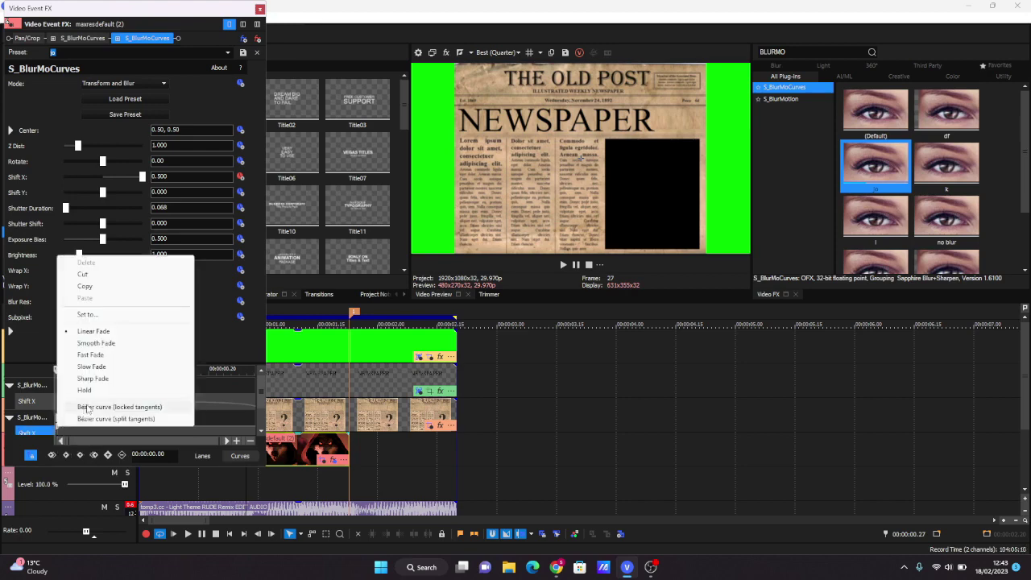
pyautogui.click(89, 409)
pyautogui.moveTo(88, 411); pyautogui.dragTo(179, 427)
pyautogui.click(178, 428)
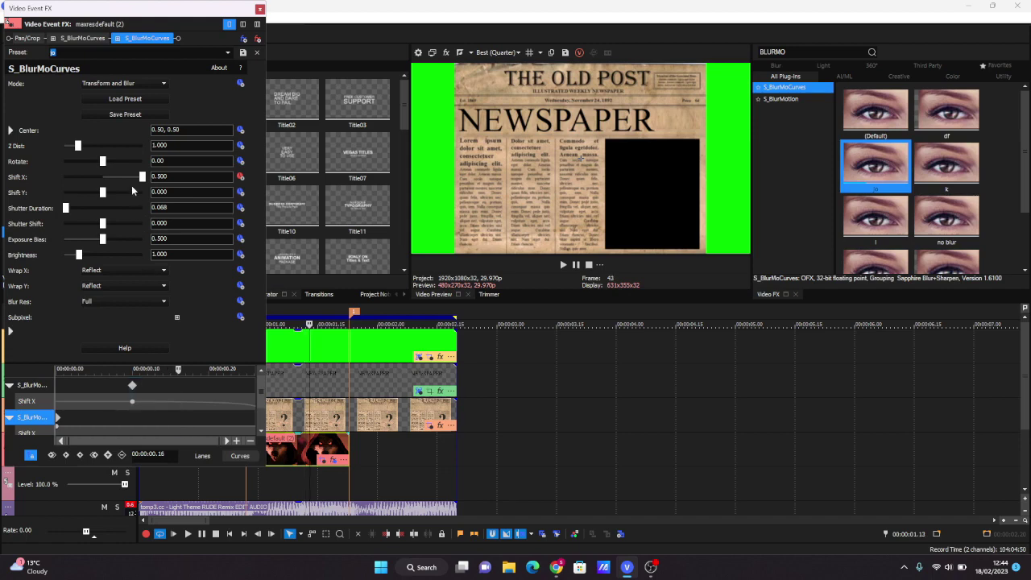
pyautogui.doubleClick(122, 175)
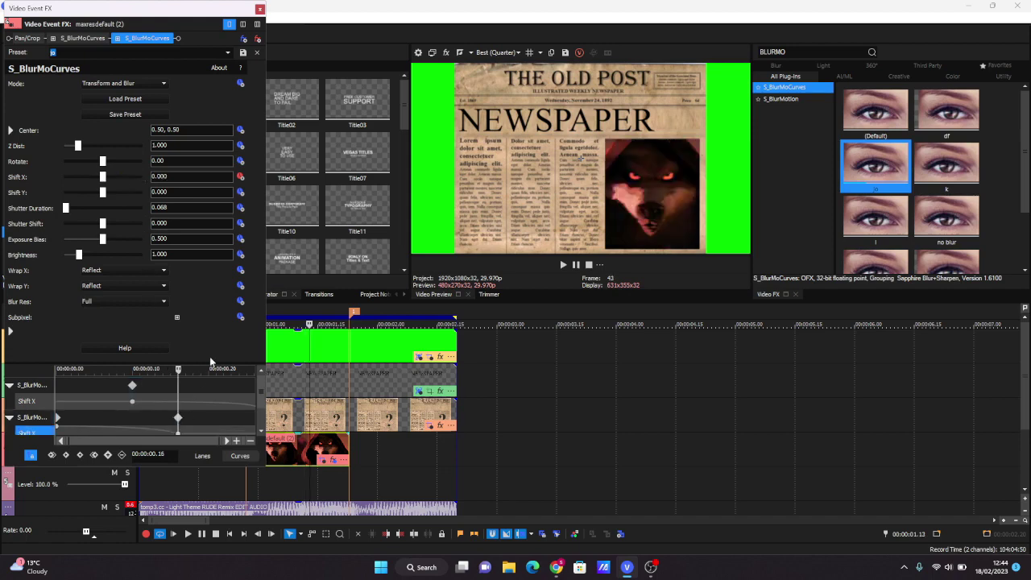
# - Make the second keyframe Bézier and bend the Shift X curve into a sharp drop settling early at 0
pyautogui.moveTo(210, 363); pyautogui.dragTo(210, 259)
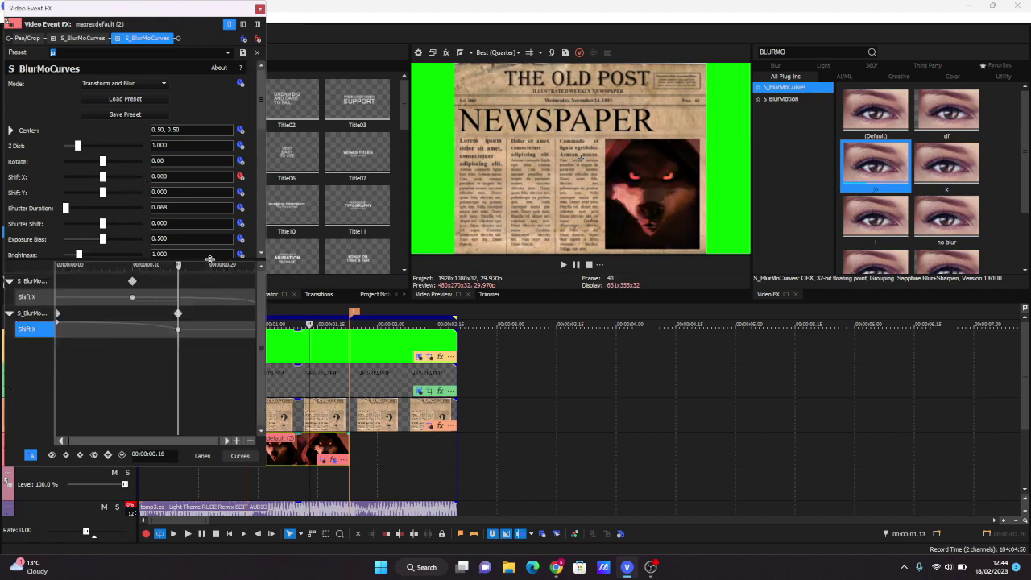
pyautogui.rightClick(178, 330)
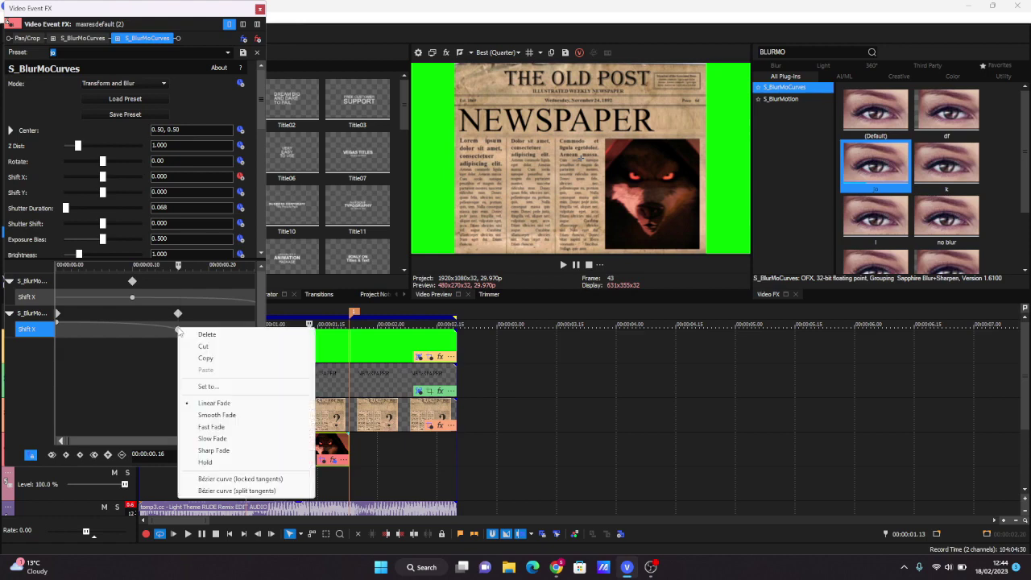
pyautogui.click(233, 479)
pyautogui.click(240, 455)
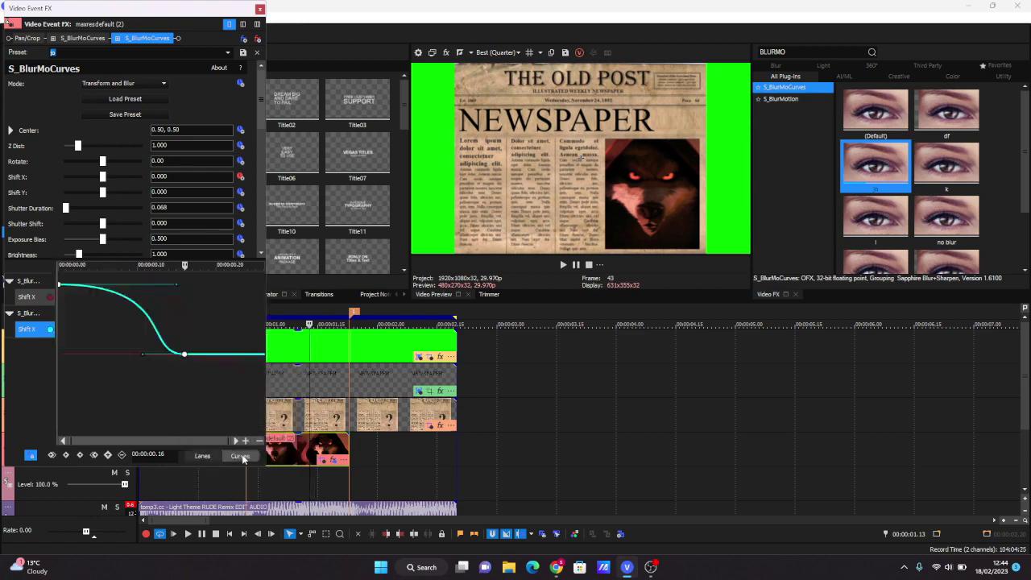
pyautogui.moveTo(176, 283); pyautogui.dragTo(68, 351)
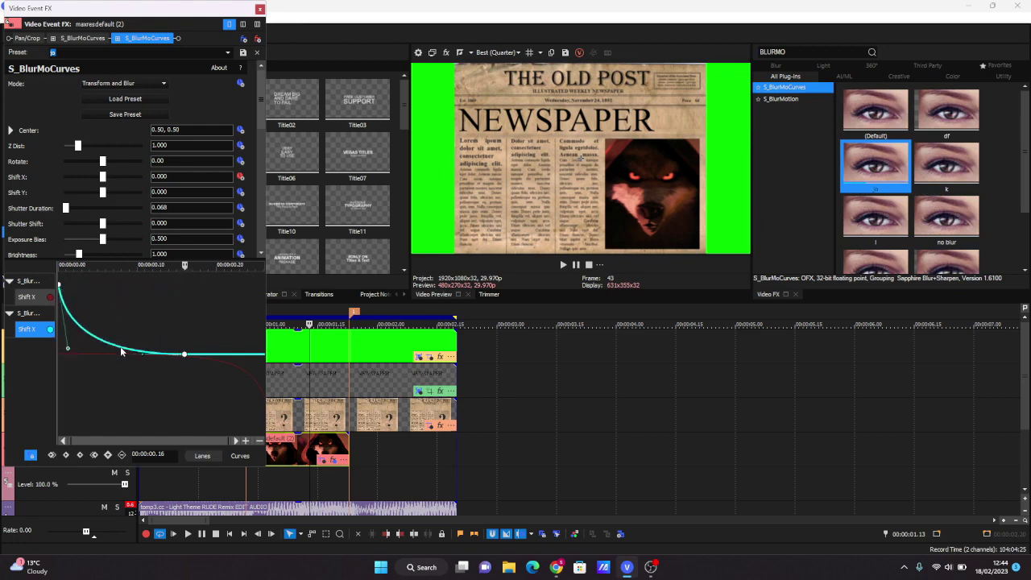
pyautogui.moveTo(143, 352); pyautogui.dragTo(78, 350)
pyautogui.moveTo(106, 316); pyautogui.dragTo(178, 299)
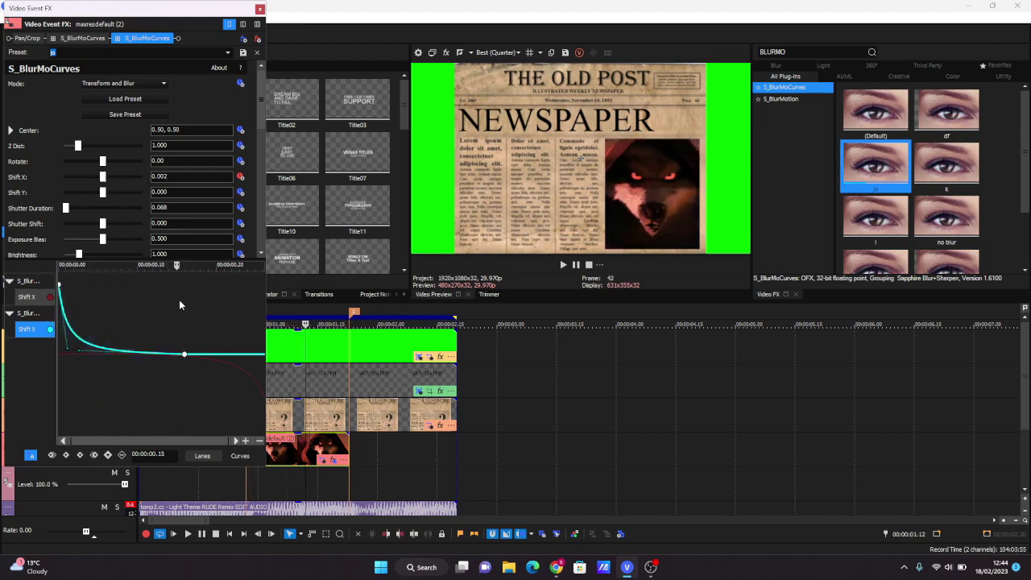
pyautogui.click(260, 9)
pyautogui.hotkey('shift', 'space')
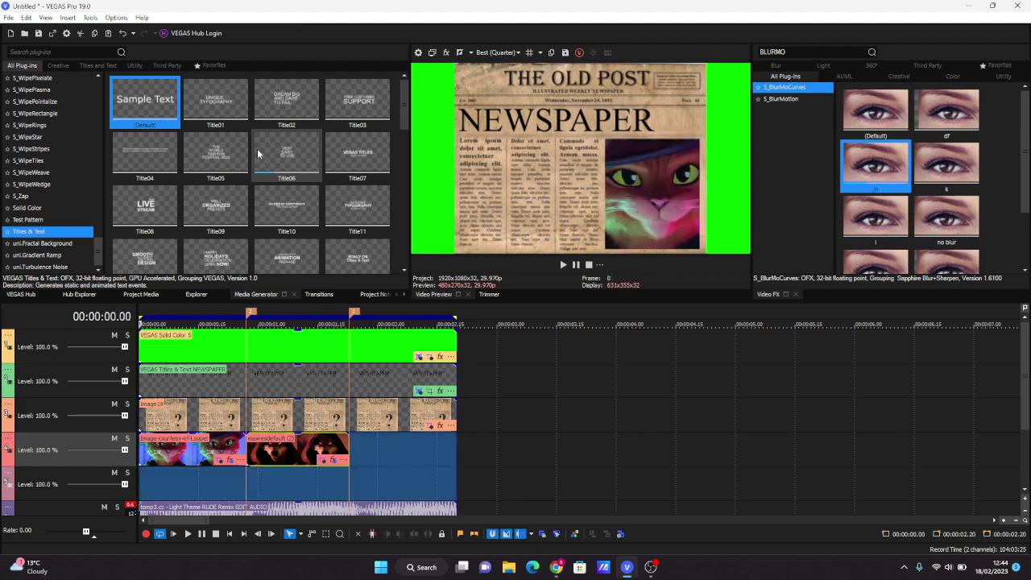
pyautogui.press('space')
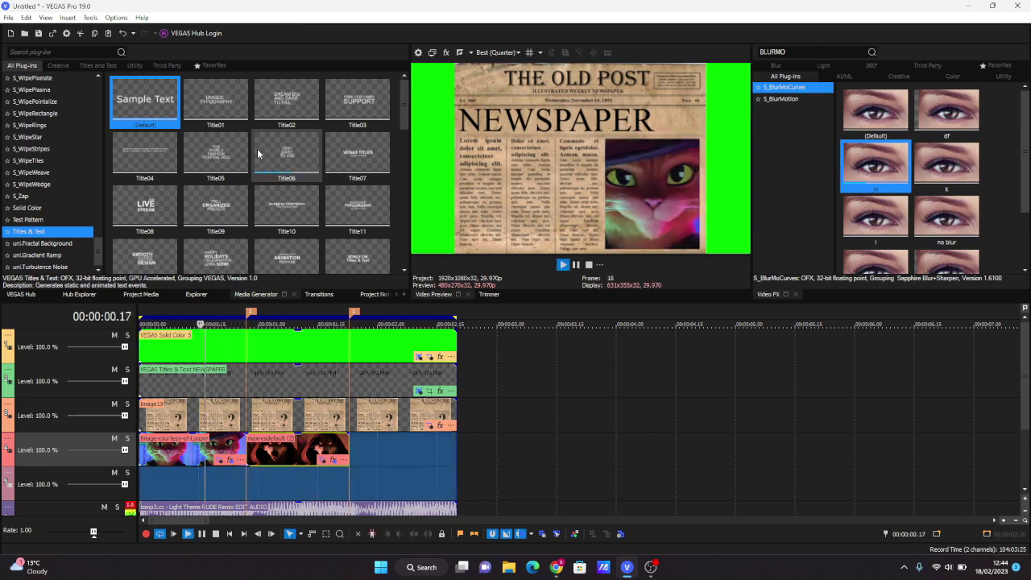
pyautogui.press('space')
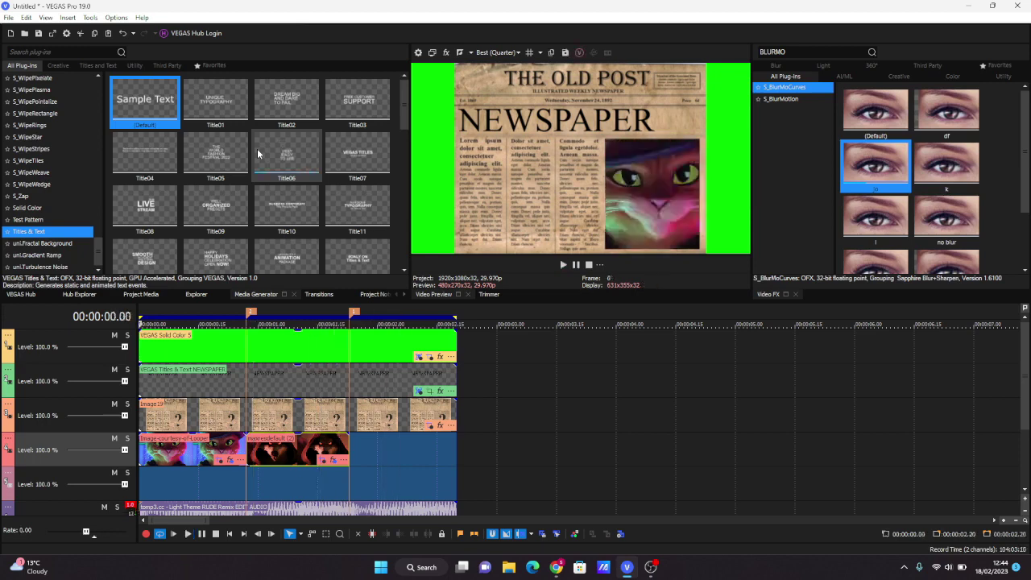
pyautogui.click(218, 441)
# - Copy the wolf image event and paste a copy after it on track 4
pyautogui.rightClick(213, 442)
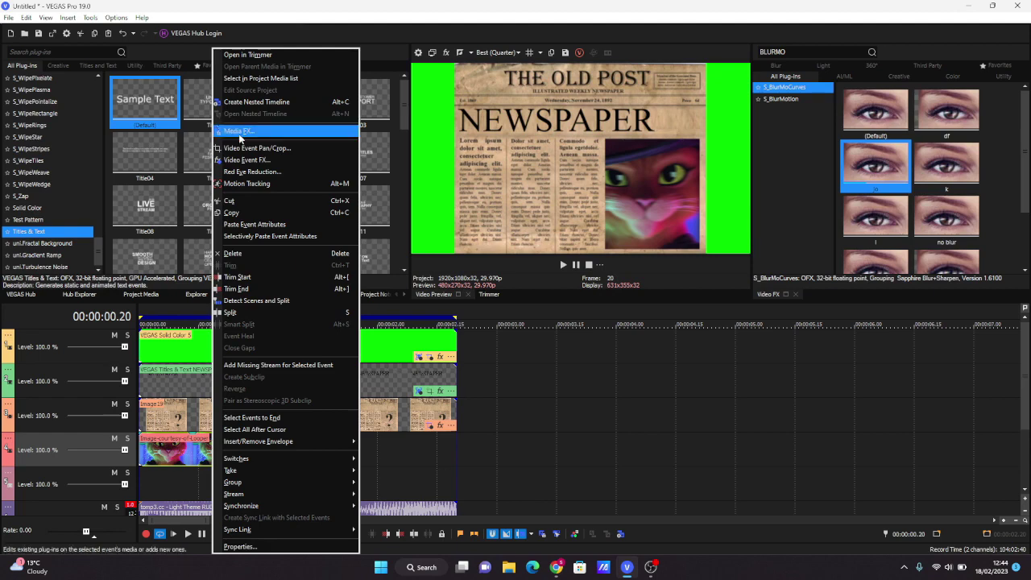
pyautogui.click(231, 212)
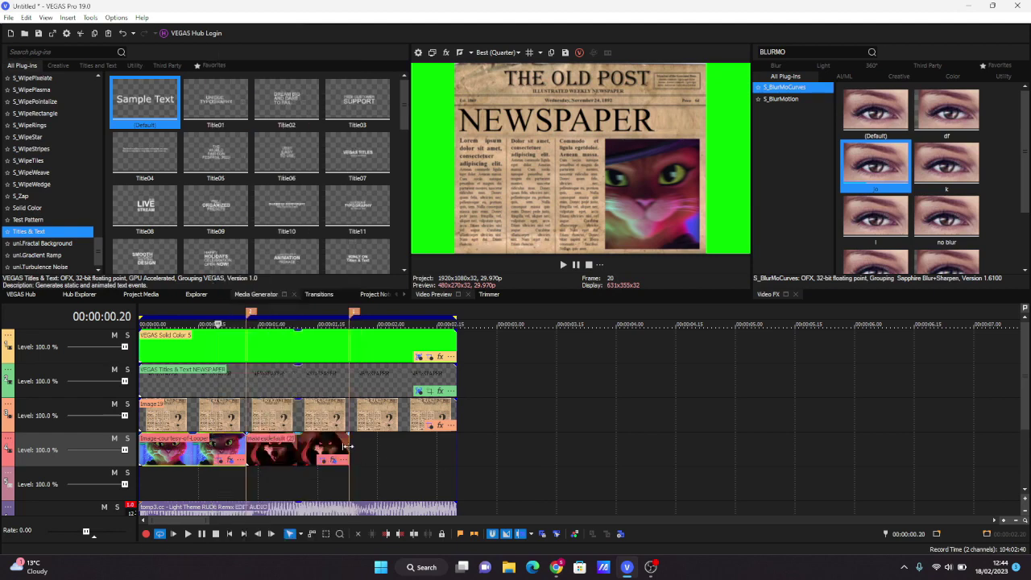
pyautogui.press('space')
pyautogui.hotkey('ctrl', 'v')
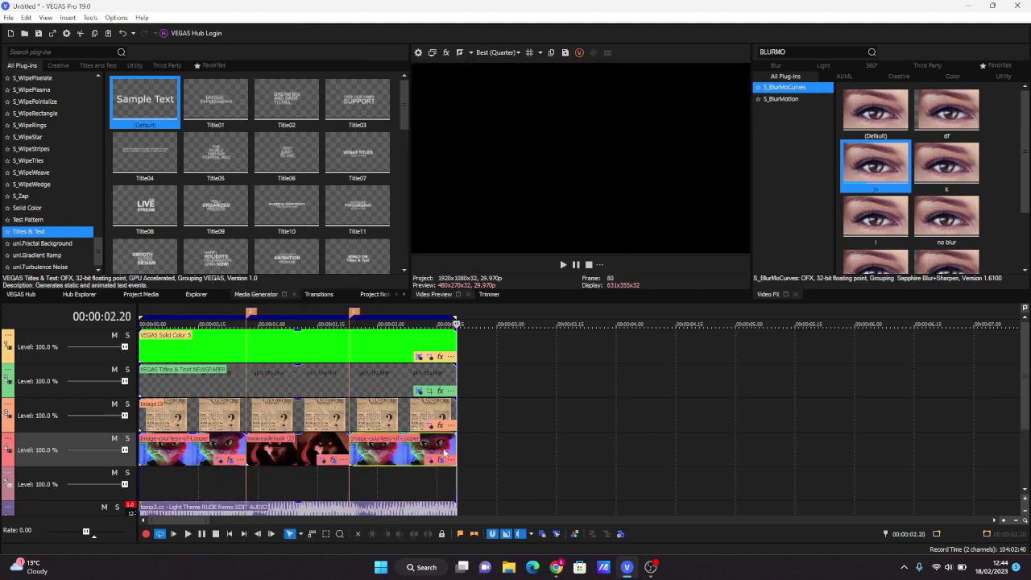
pyautogui.click(356, 449)
pyautogui.rightClick(321, 453)
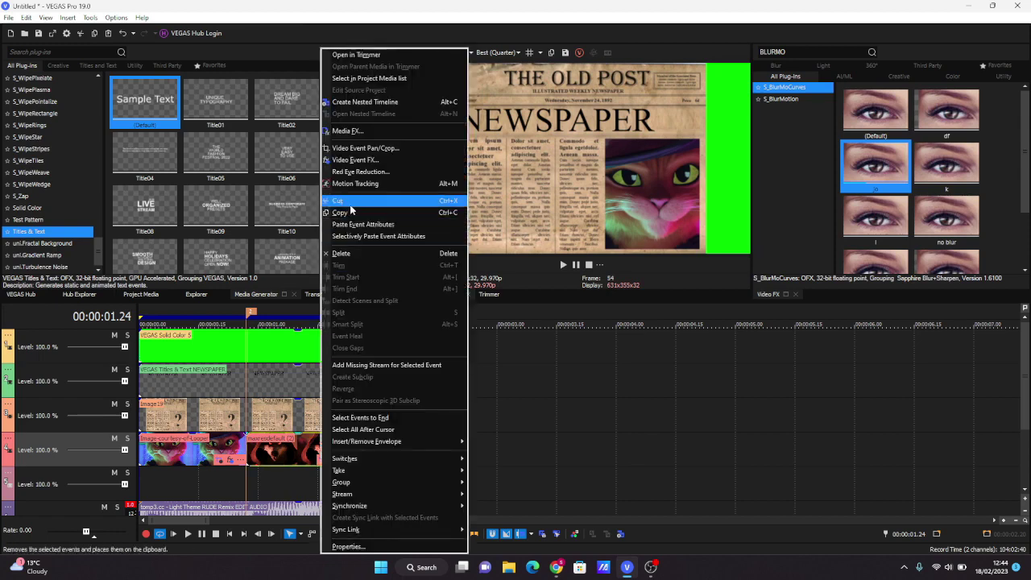
pyautogui.press('Escape')
# - Paste event attributes onto the last cat clip and bypass its first S_BlurMoCurves
pyautogui.rightClick(395, 452)
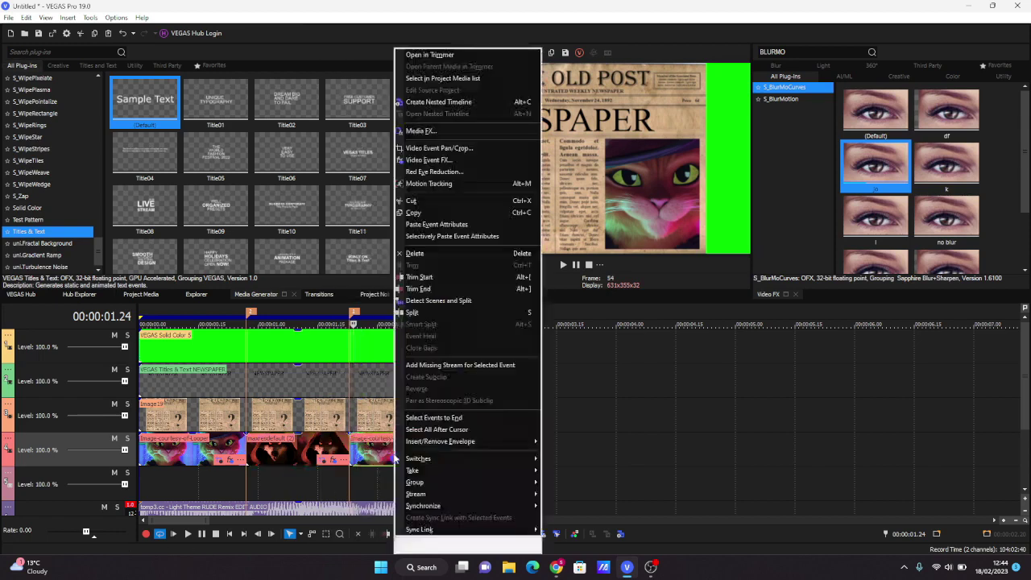
pyautogui.click(439, 223)
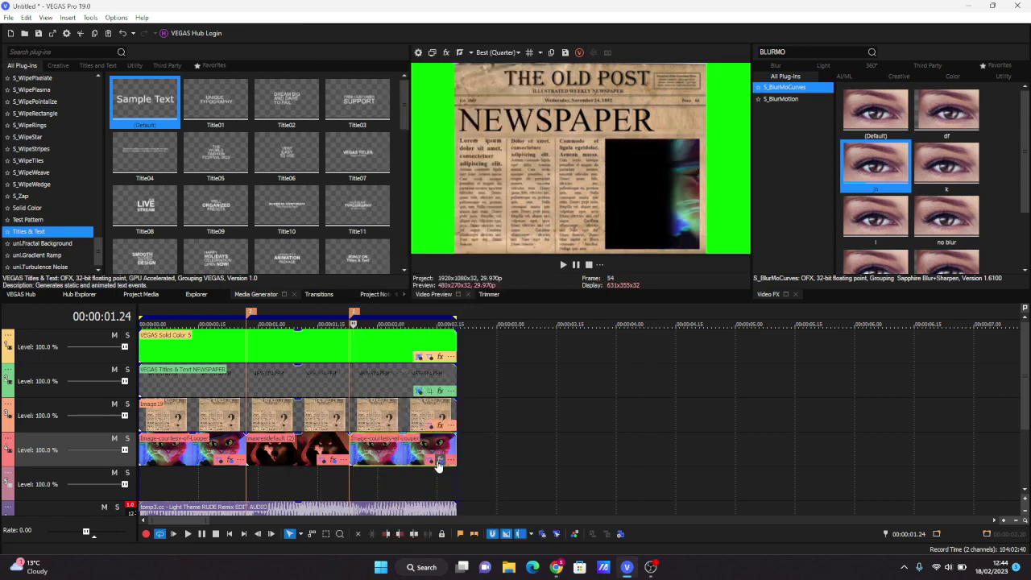
pyautogui.click(439, 461)
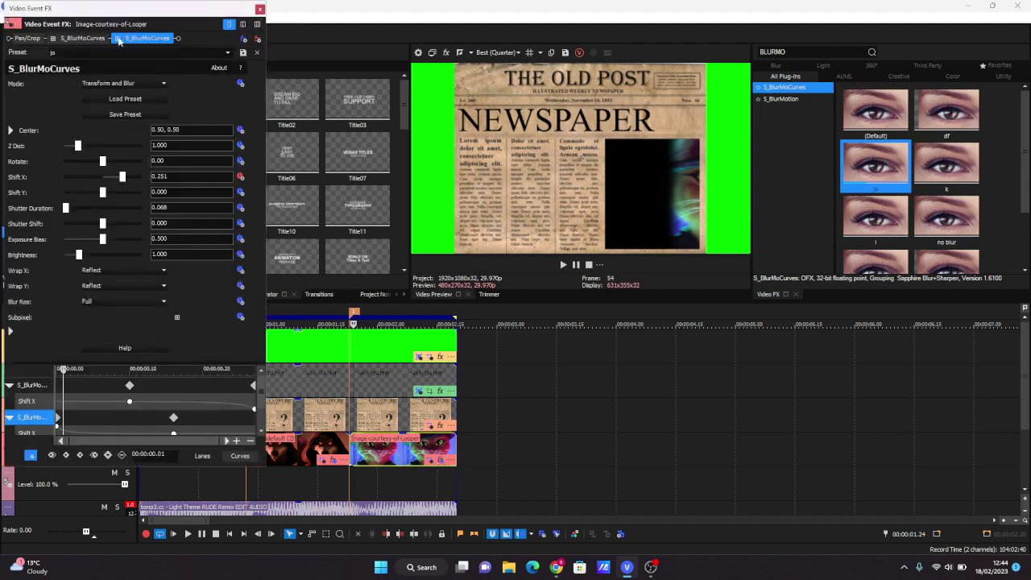
pyautogui.click(53, 39)
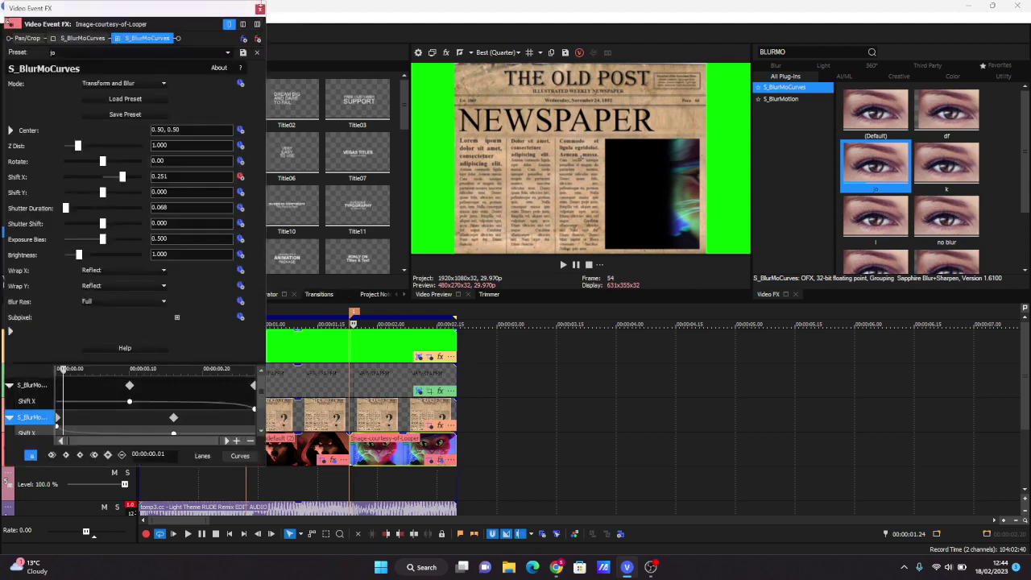
pyautogui.click(258, 10)
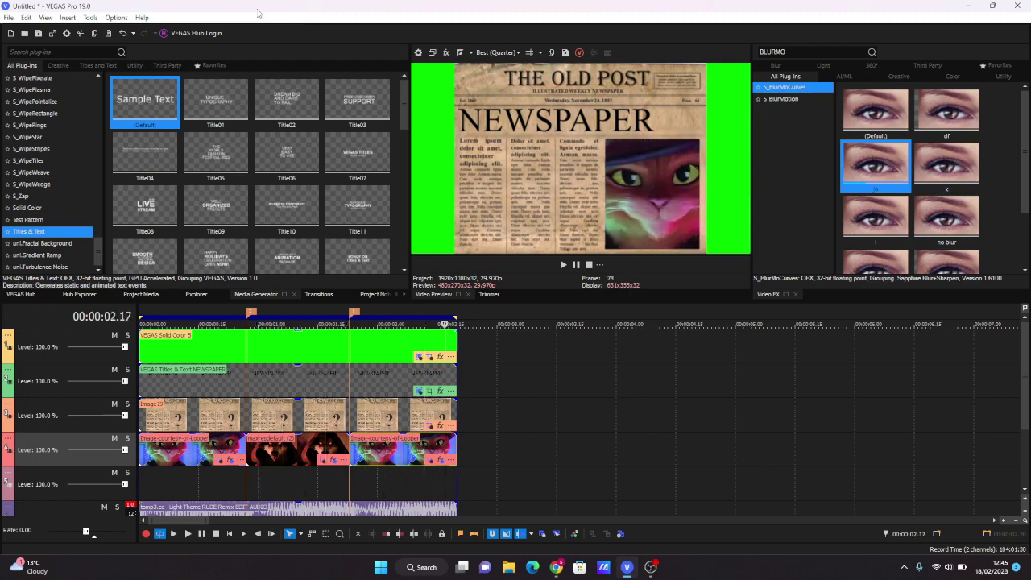
# - Play the intro from the start, then select the green solid-colour event
pyautogui.press('space')
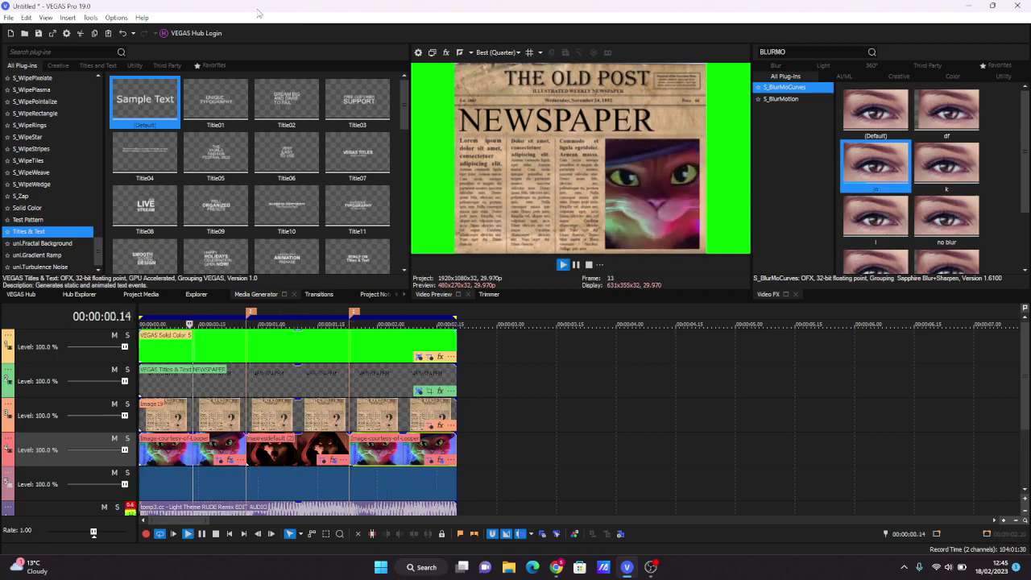
pyautogui.press('space')
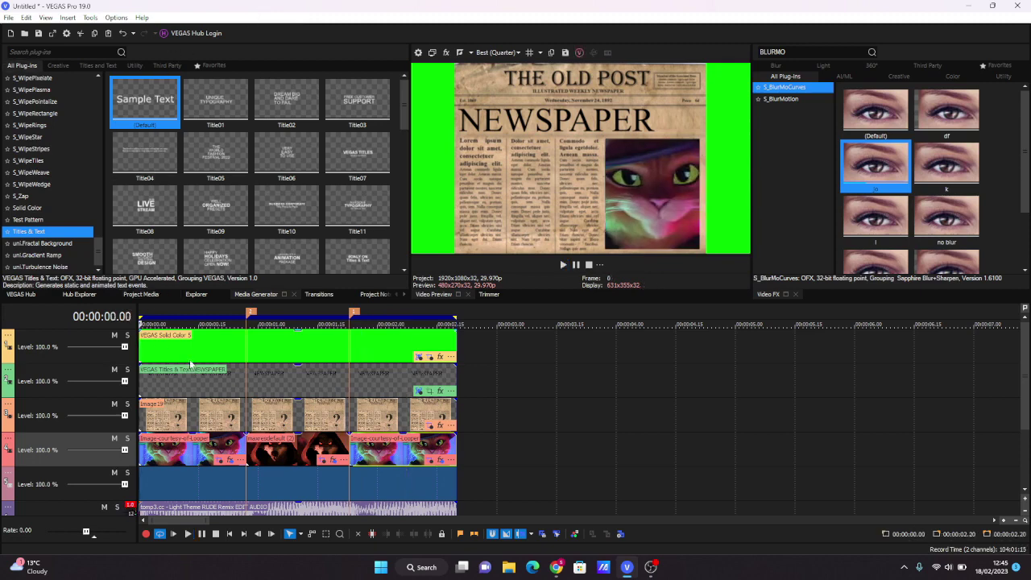
pyautogui.click(191, 362)
pyautogui.click(191, 364)
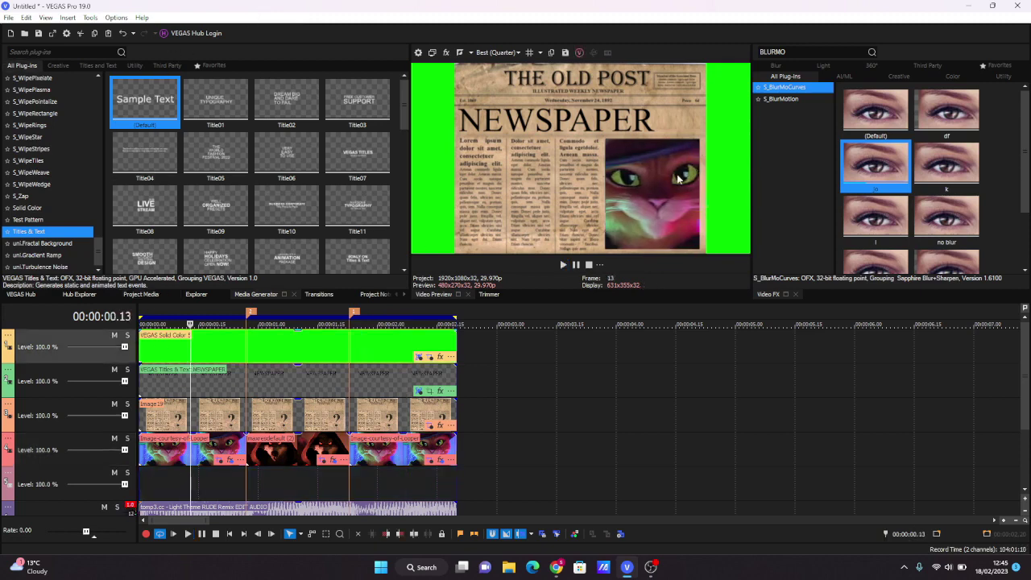
# - Change the Solid Color generator from green to magenta (1.0, 0.0, 1.0, 1.0)
pyautogui.click(419, 357)
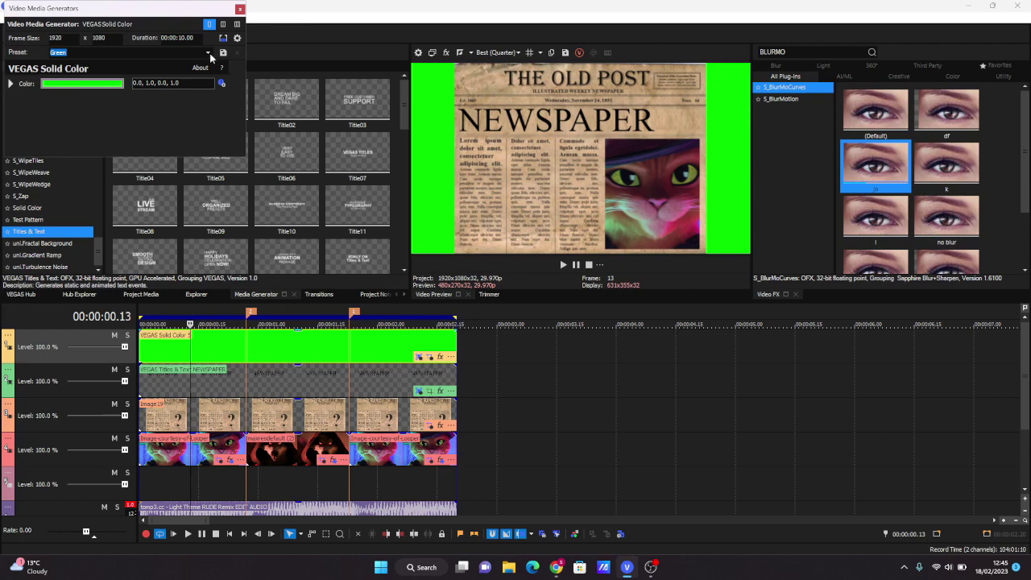
pyautogui.click(94, 84)
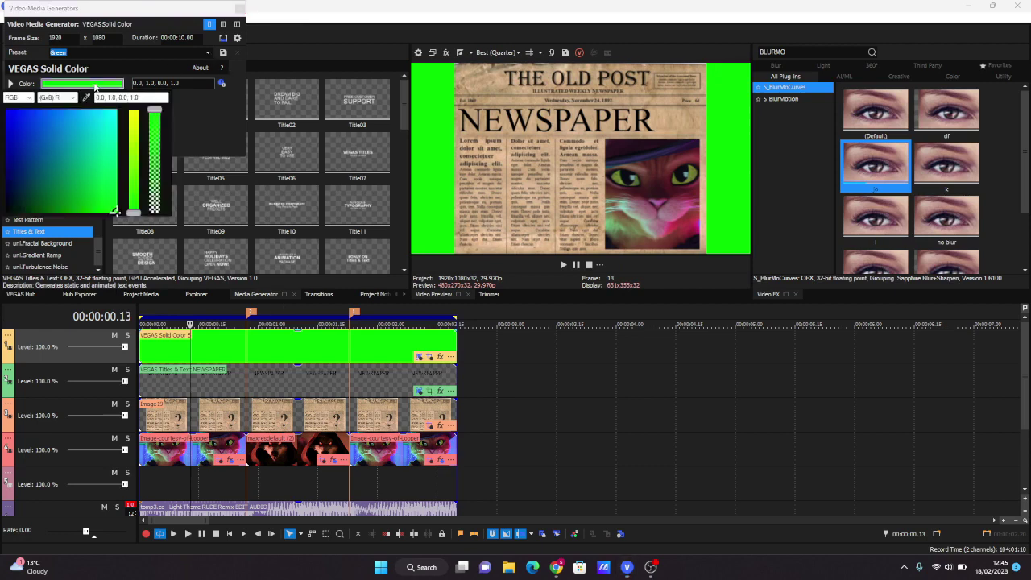
pyautogui.click(74, 118)
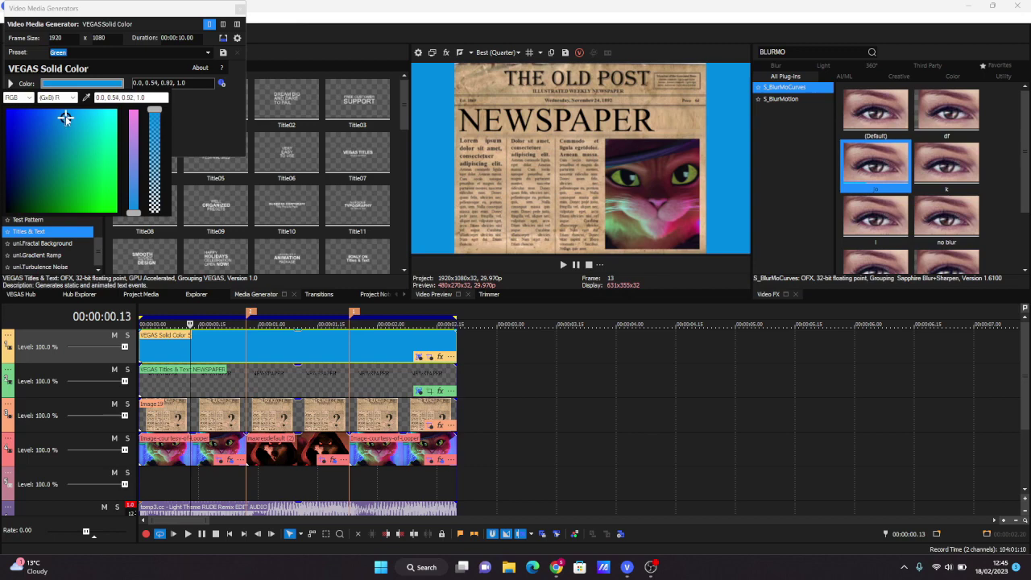
pyautogui.moveTo(68, 117); pyautogui.dragTo(61, 111)
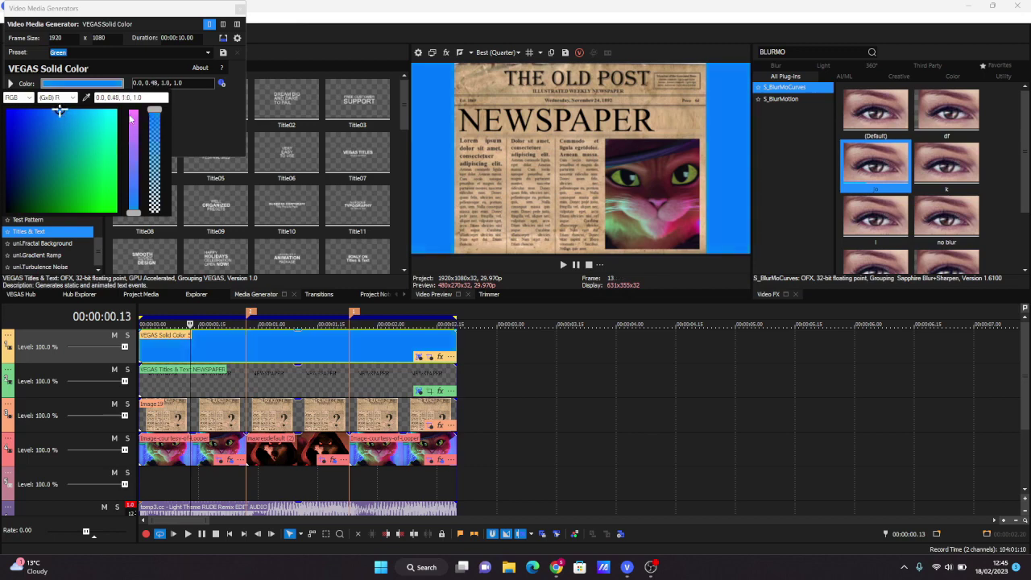
pyautogui.moveTo(130, 118); pyautogui.dragTo(133, 109)
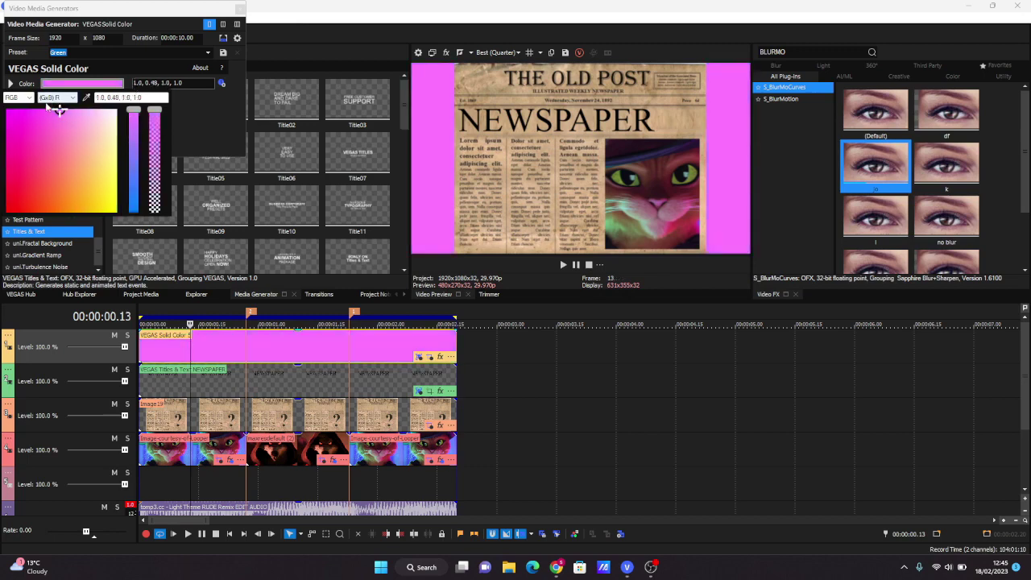
pyautogui.moveTo(58, 110); pyautogui.dragTo(6, 110)
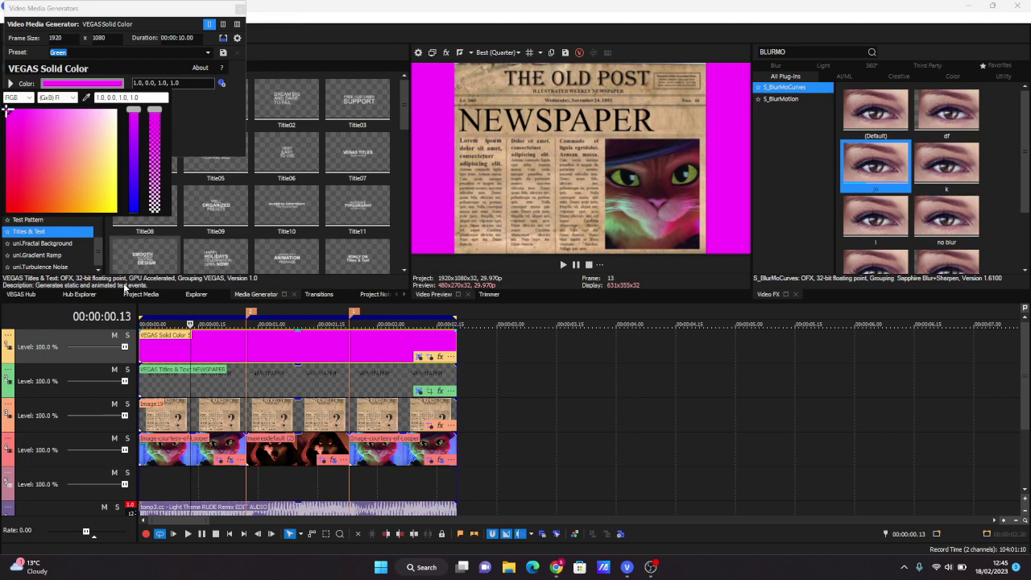
pyautogui.click(296, 383)
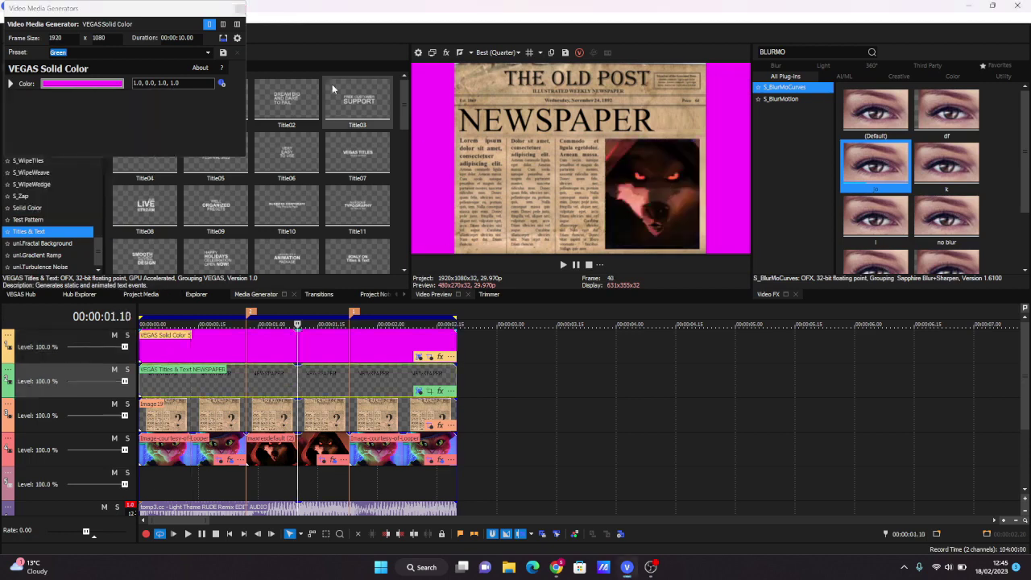
pyautogui.click(240, 11)
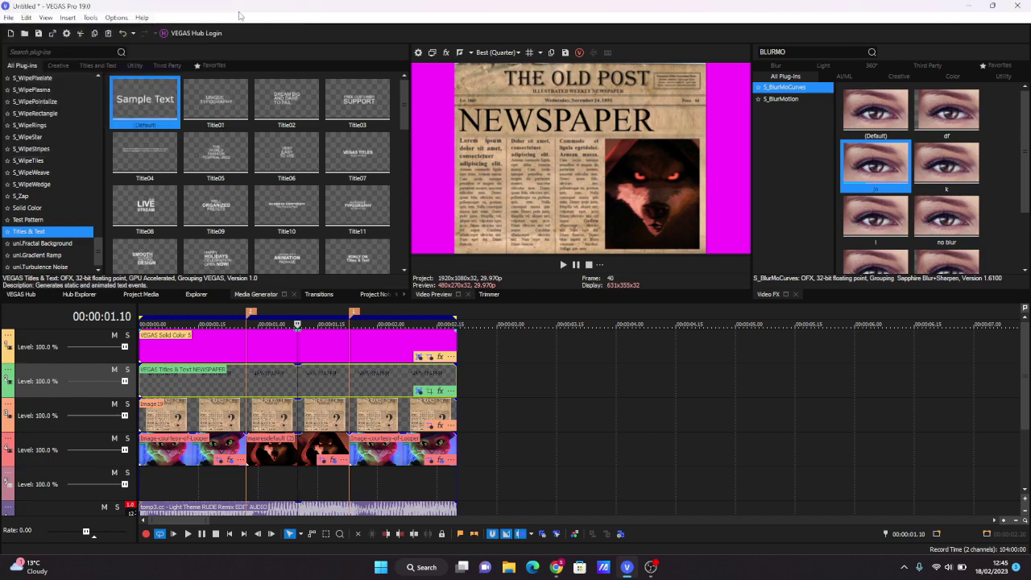
# - Set the video preview quality to Best (Full) for 1920x1080 playback
pyautogui.click(490, 53)
pyautogui.moveTo(517, 103)
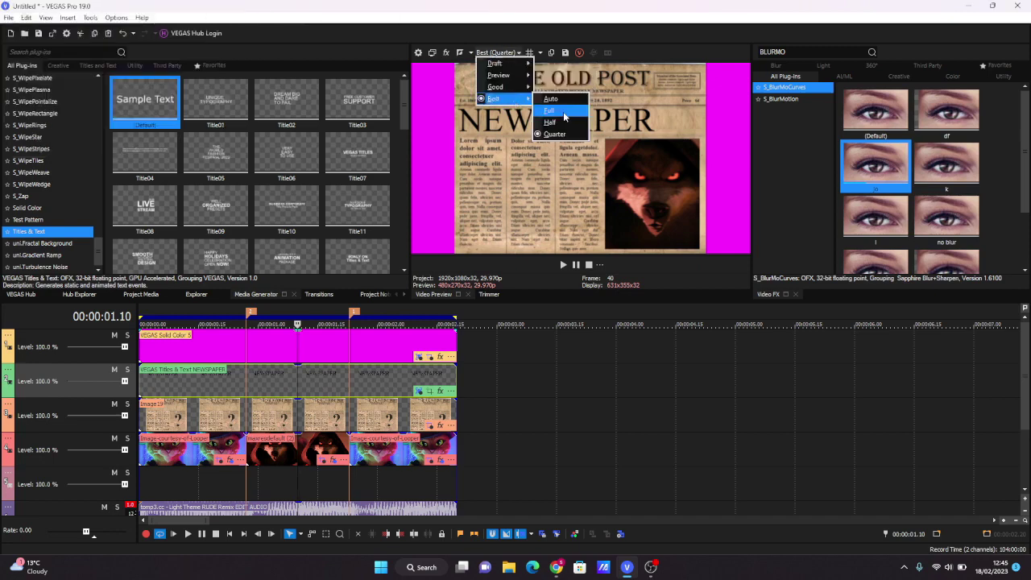
pyautogui.click(548, 110)
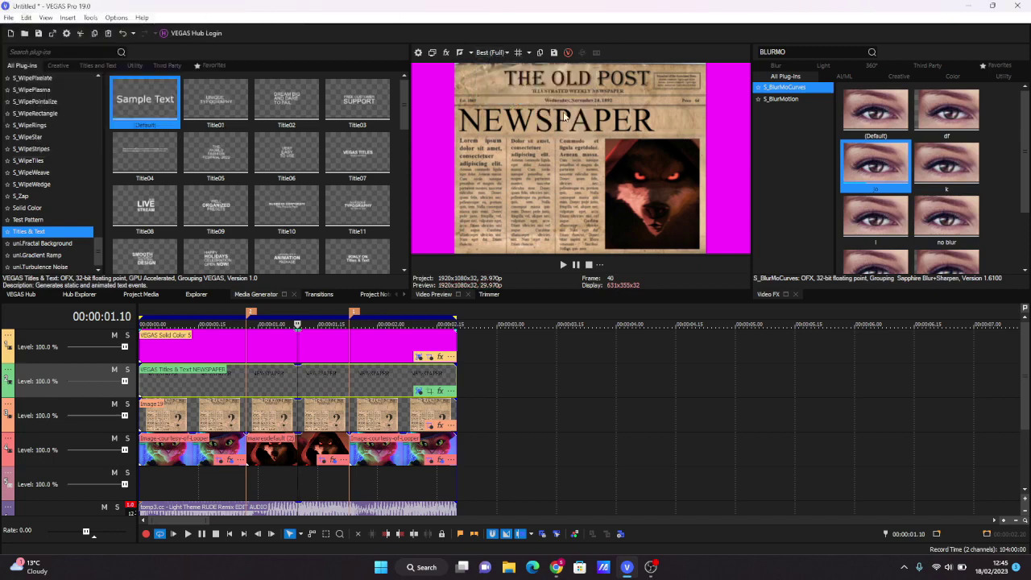
pyautogui.click(651, 567)
pyautogui.click(651, 567)
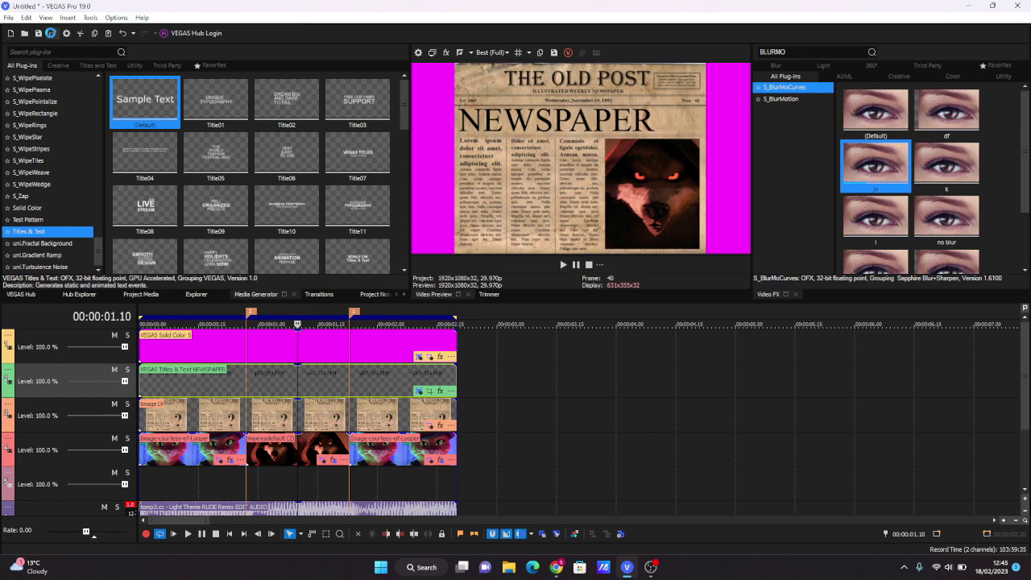
# - Render the intro as MAGIX AVC/AAC MP4 Internet HD 1080p into Downloads, named UntitlSSed
pyautogui.click(50, 33)
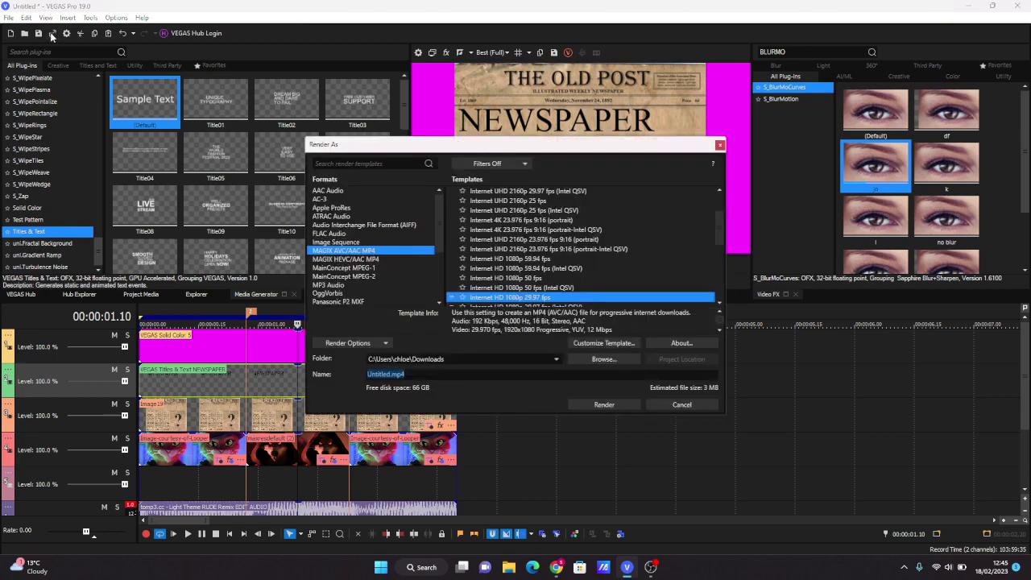
pyautogui.click(385, 381)
pyautogui.write('S')
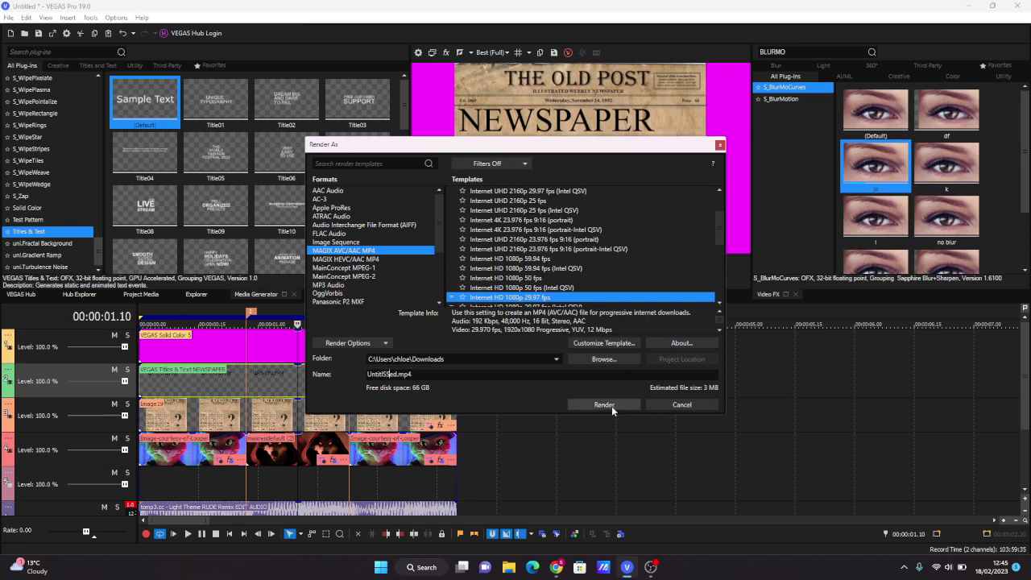
pyautogui.click(604, 404)
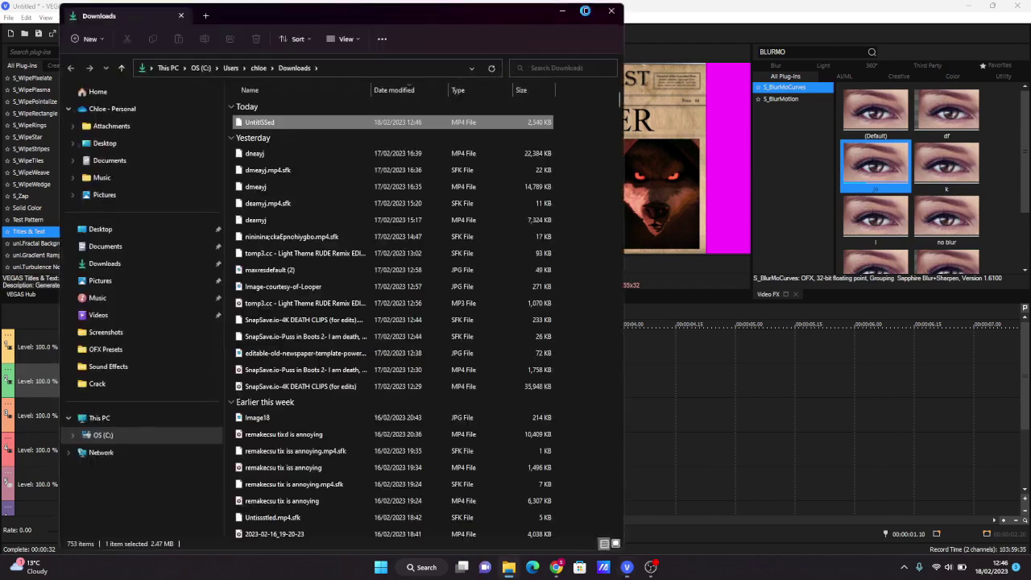
# - Lower preview quality to quarter resolution and move all video clips to about 6 seconds
pyautogui.click(560, 12)
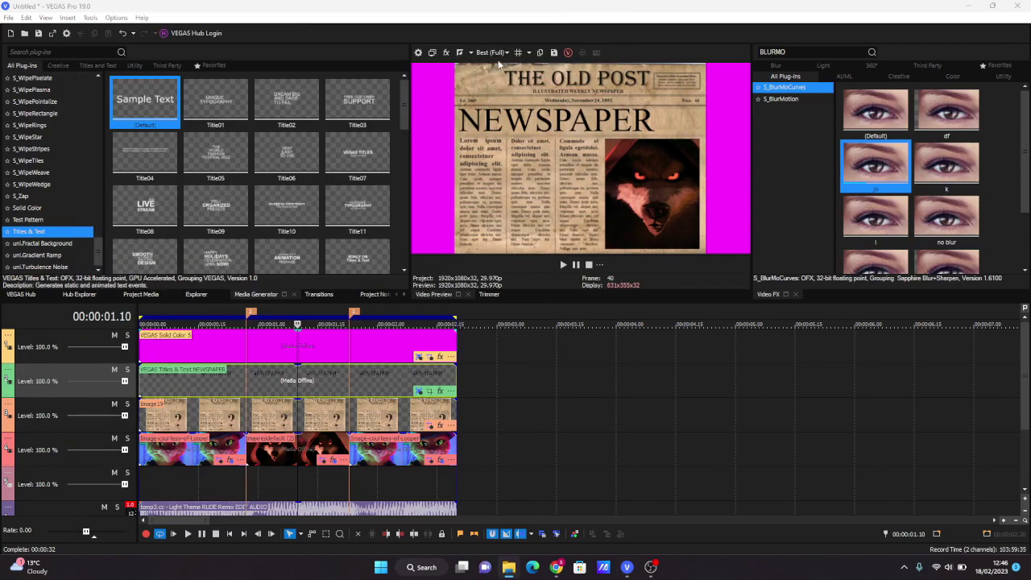
pyautogui.click(496, 53)
pyautogui.moveTo(516, 100)
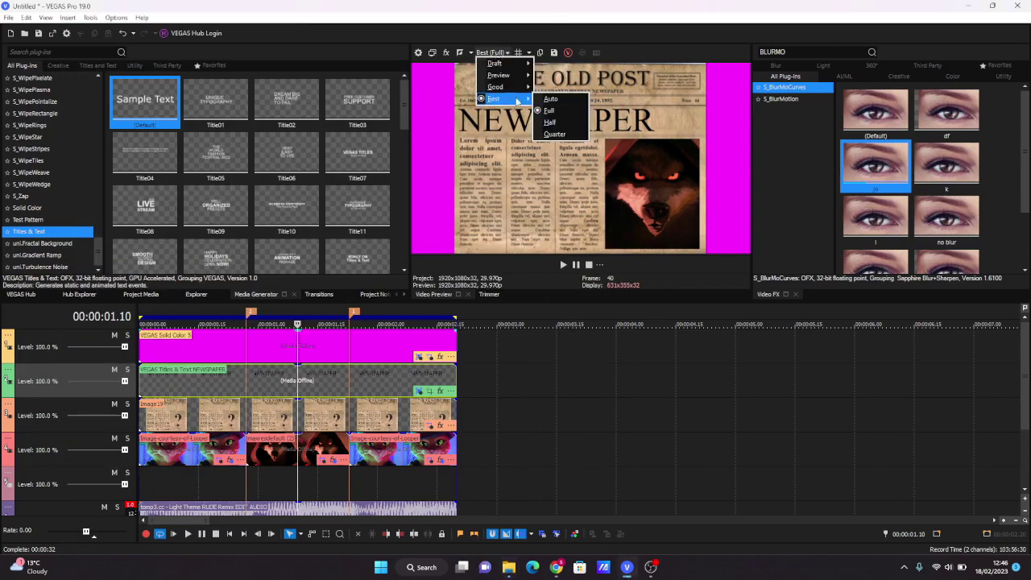
pyautogui.click(559, 135)
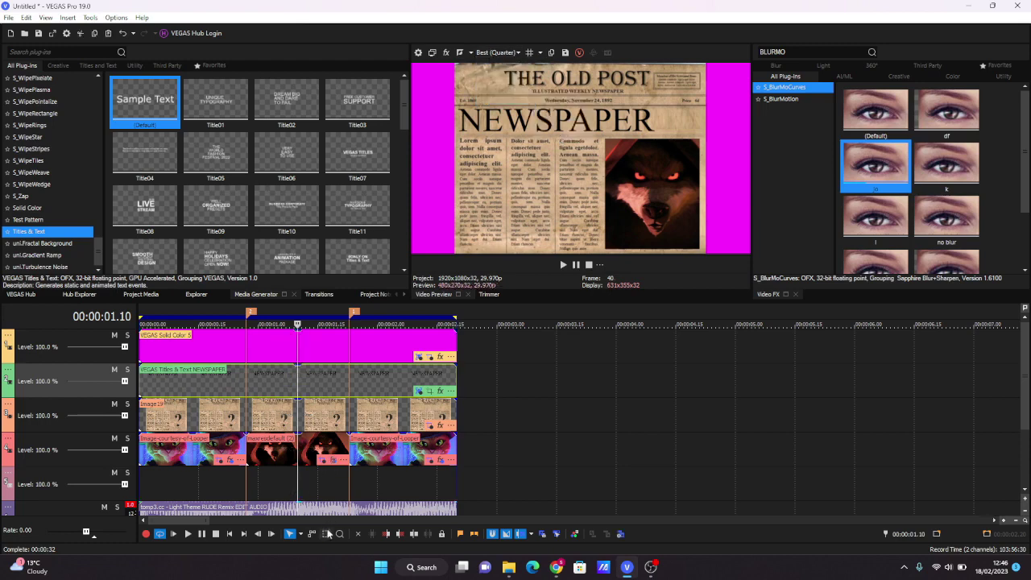
pyautogui.moveTo(497, 340); pyautogui.dragTo(185, 459)
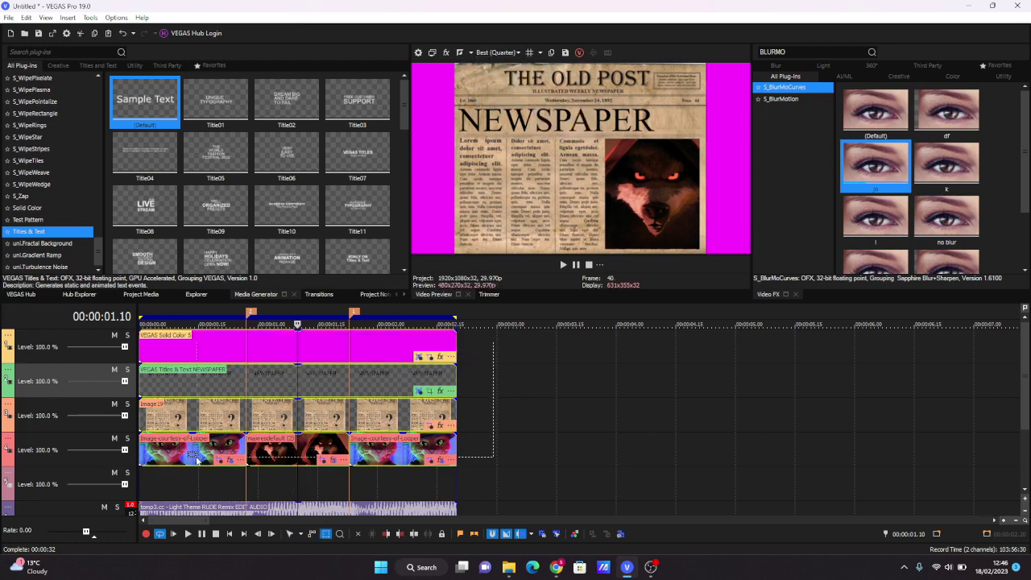
pyautogui.click(290, 533)
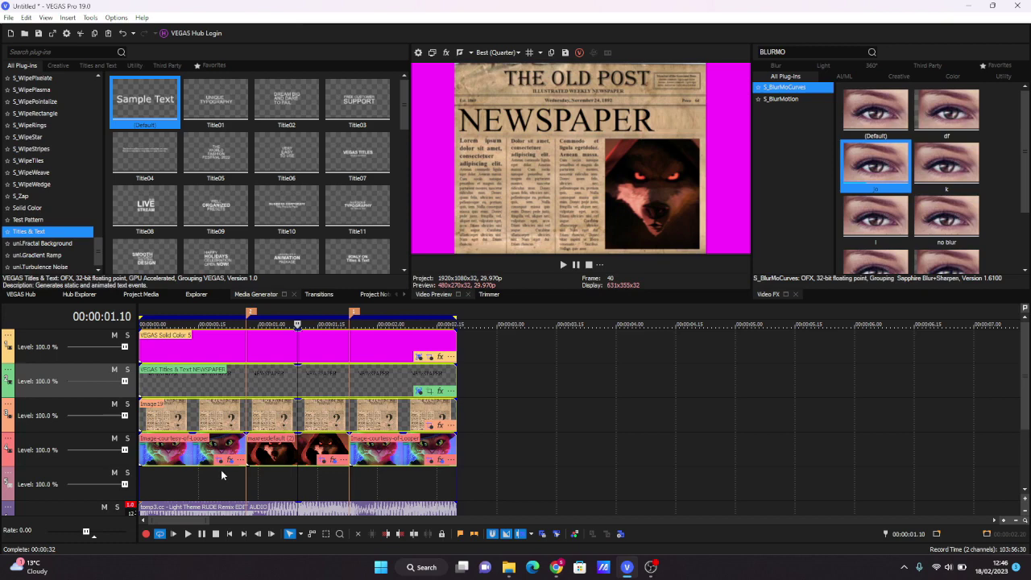
pyautogui.moveTo(192, 449); pyautogui.dragTo(760, 449)
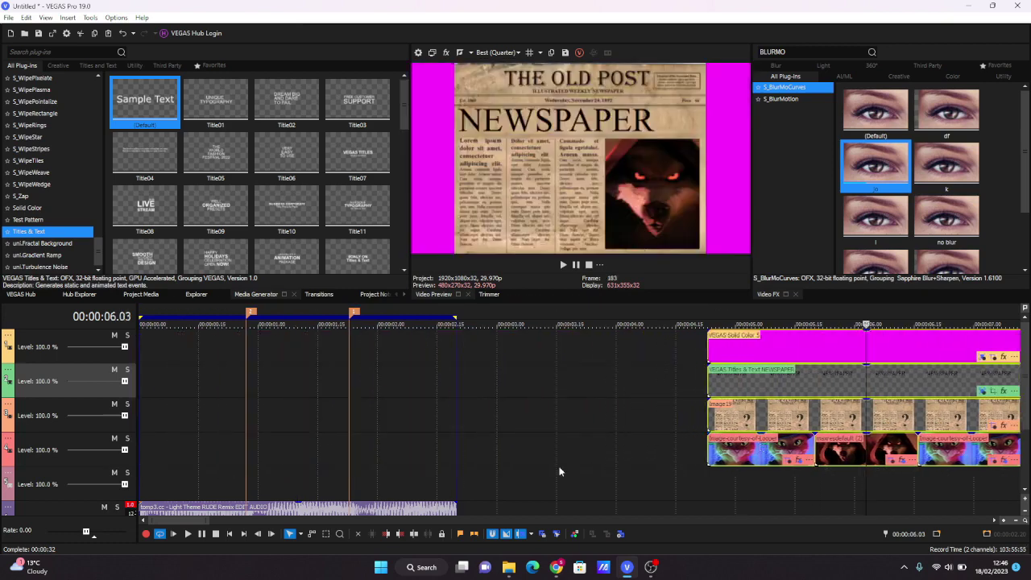
# - Add the rendered UntitlSSed video from Downloads to the timeline
pyautogui.click(508, 567)
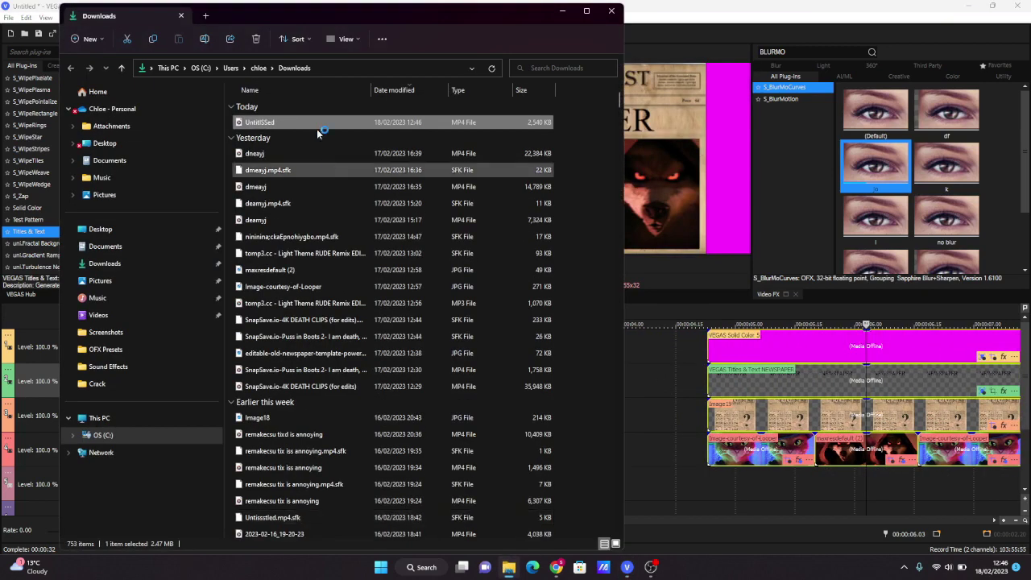
pyautogui.moveTo(696, 377); pyautogui.dragTo(640, 449)
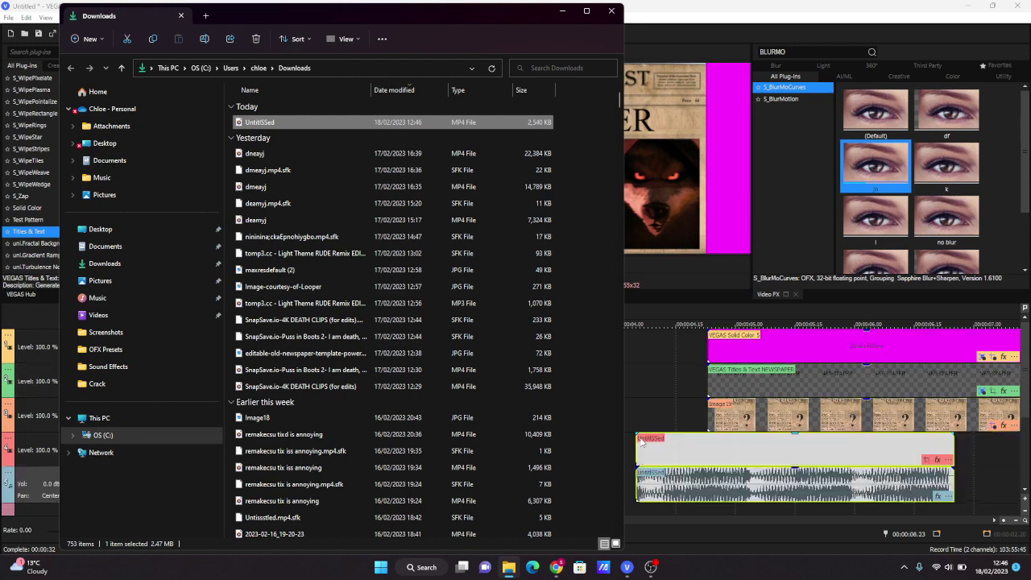
pyautogui.click(613, 12)
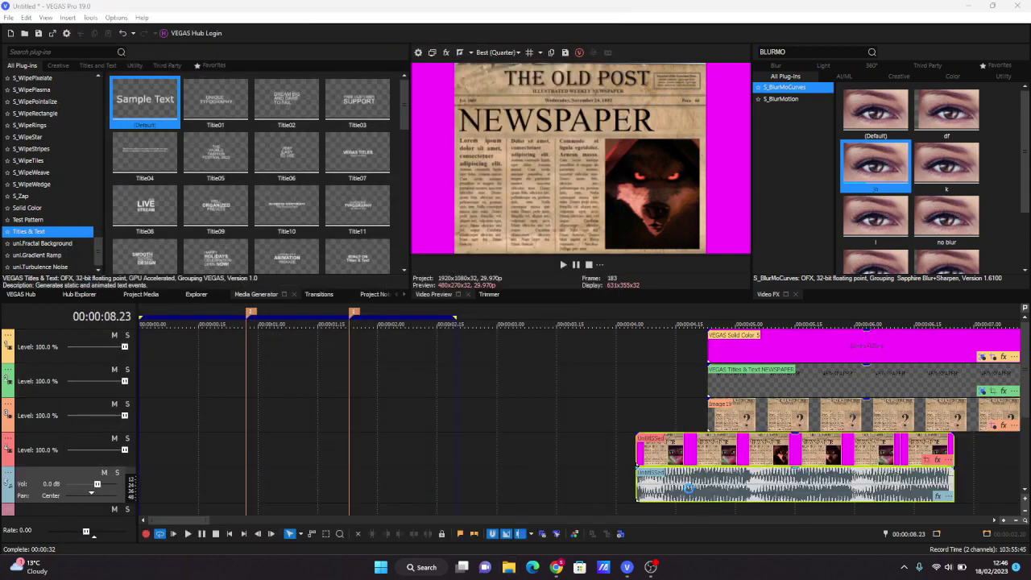
pyautogui.click(688, 488)
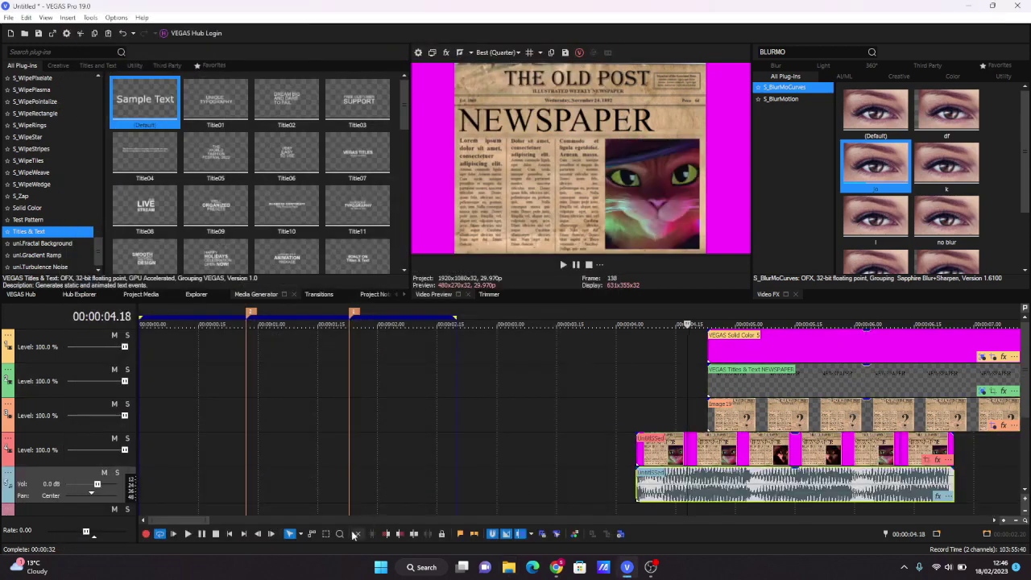
# - Duplicate the track, move the newspaper clip to 00:00:00.00 and preview it
pyautogui.rightClick(67, 470)
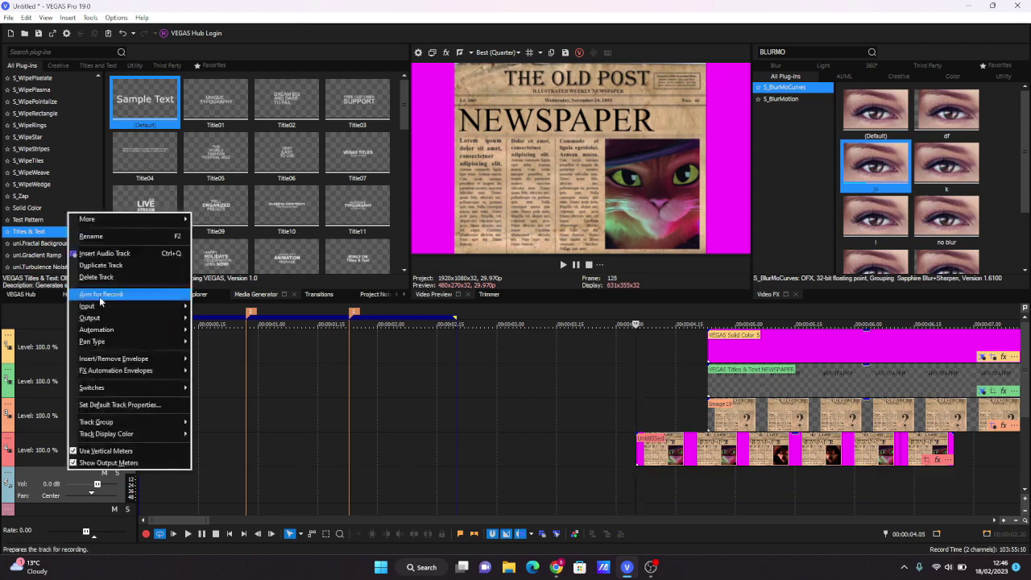
pyautogui.click(101, 265)
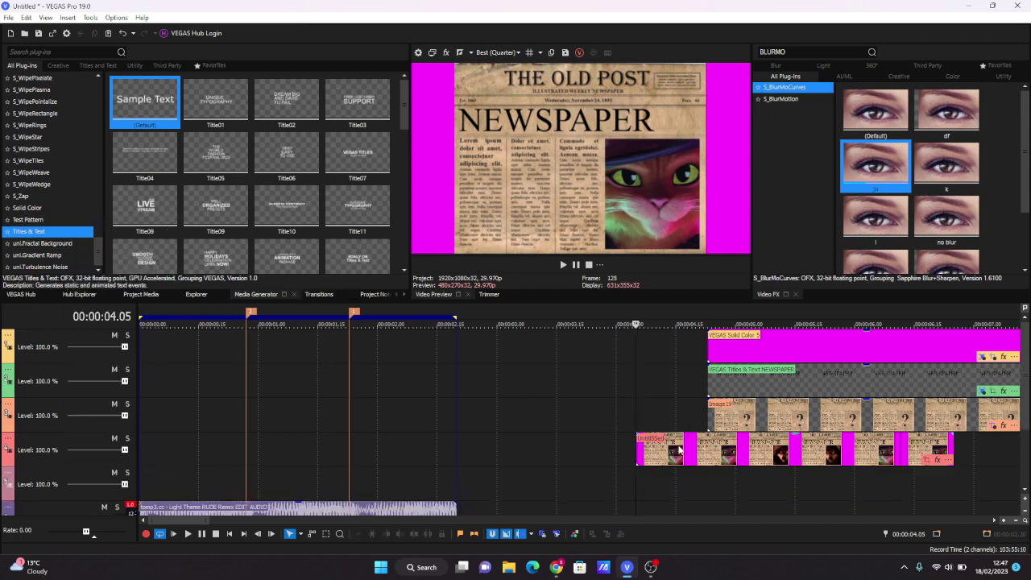
pyautogui.moveTo(679, 451); pyautogui.dragTo(181, 454)
pyautogui.doubleClick(178, 455)
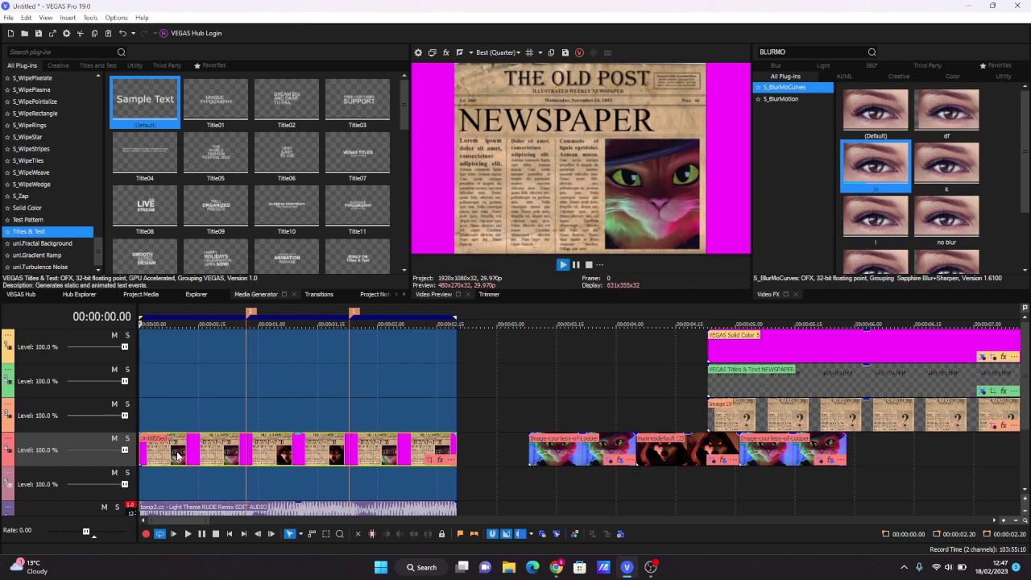
pyautogui.press('space')
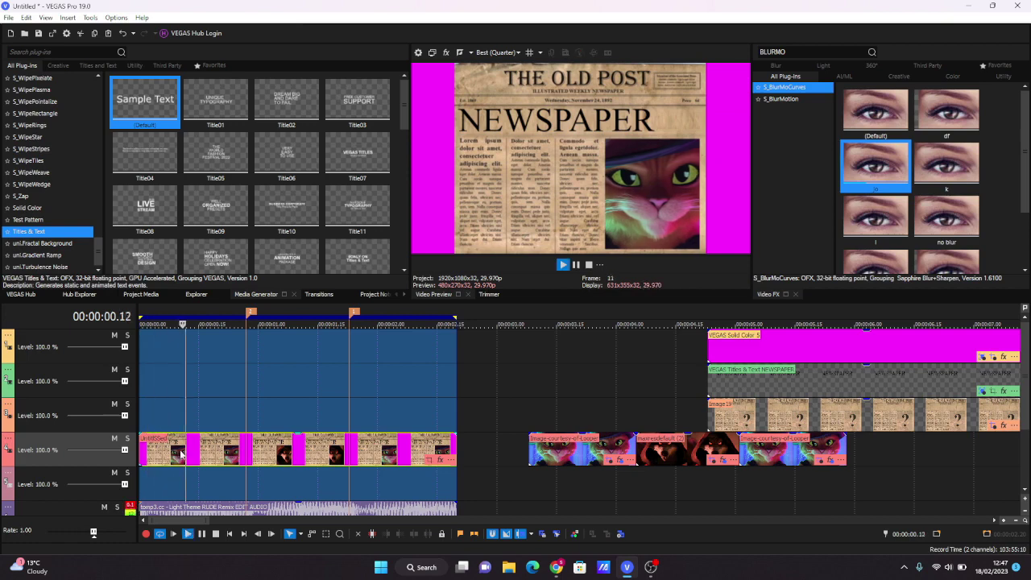
pyautogui.click(255, 453)
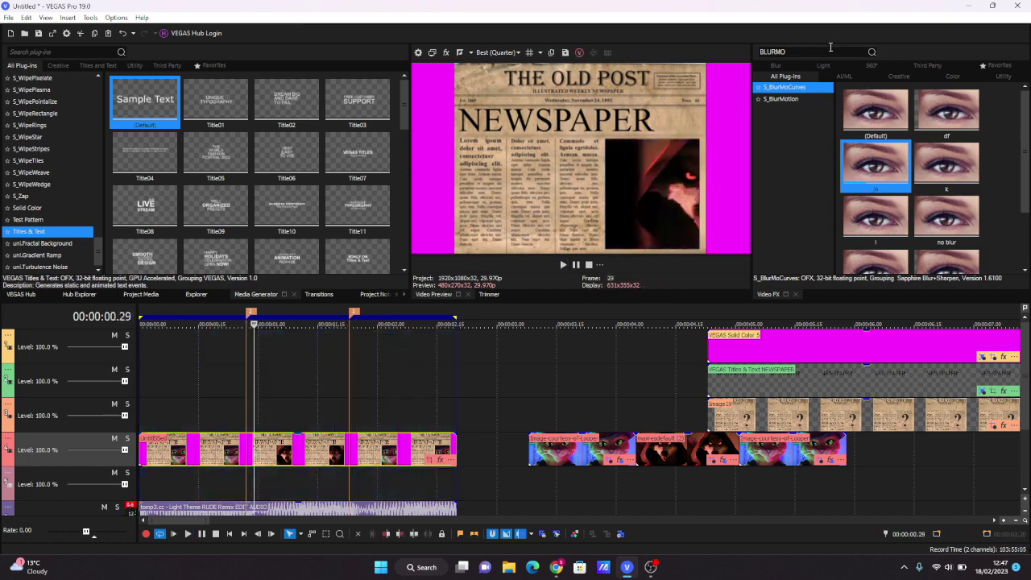
# - Apply Chroma Keyer to the newspaper clip, keying the sampled magenta border with High threshold 1.000
pyautogui.write('CHRO')
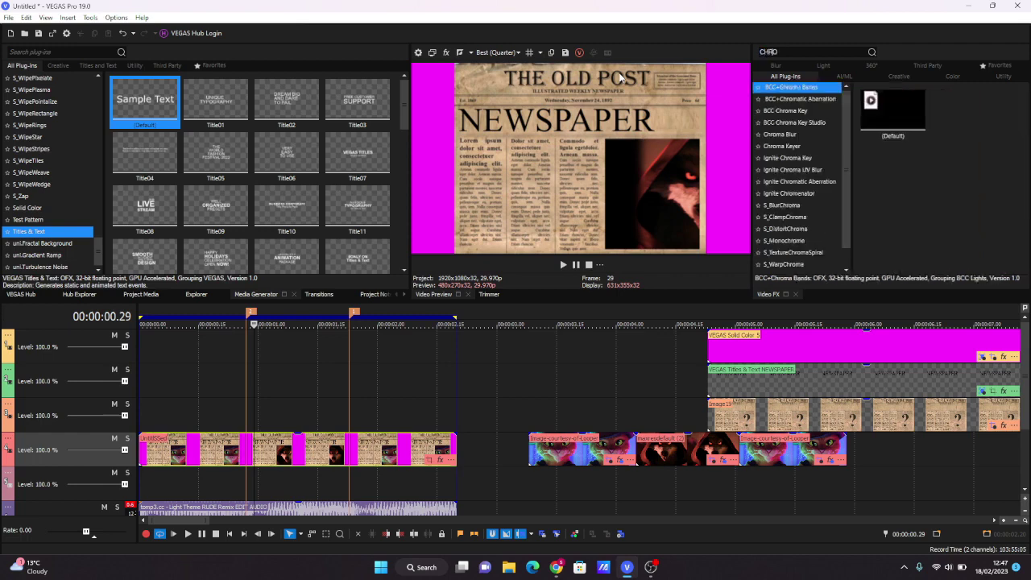
pyautogui.write('MA K')
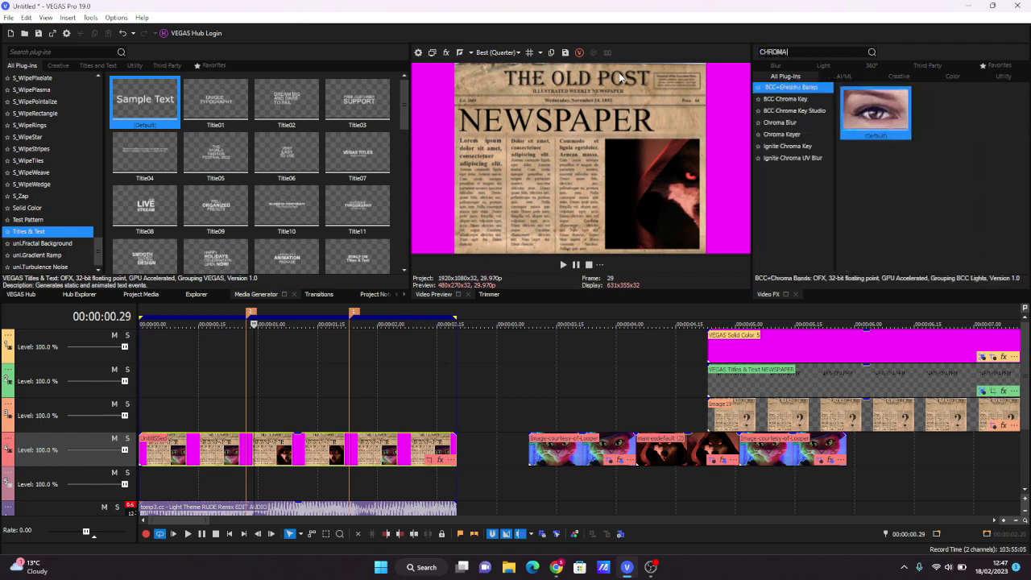
pyautogui.click(778, 111)
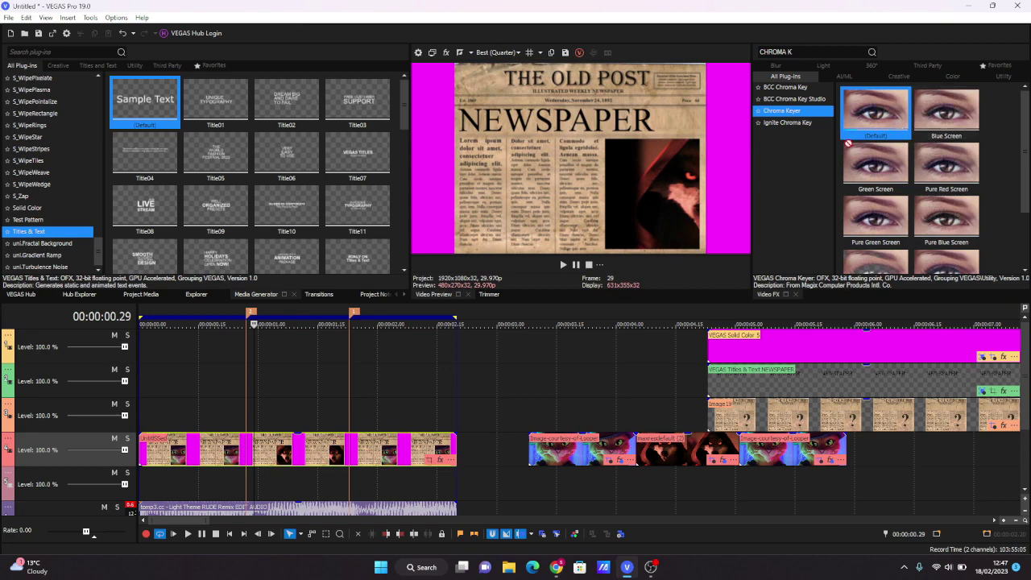
pyautogui.moveTo(847, 143); pyautogui.dragTo(362, 457)
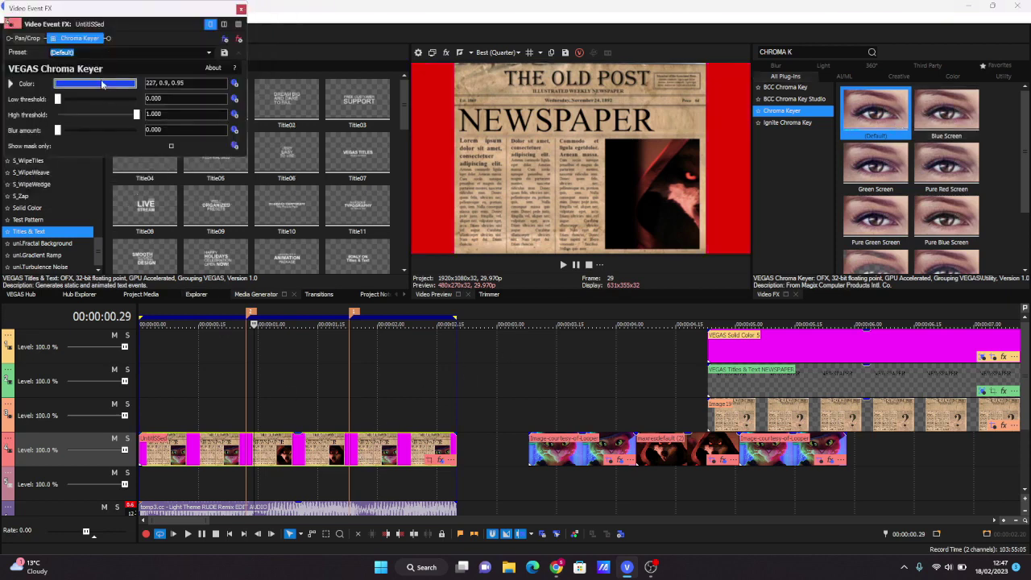
pyautogui.moveTo(94, 118); pyautogui.dragTo(58, 115)
pyautogui.click(53, 39)
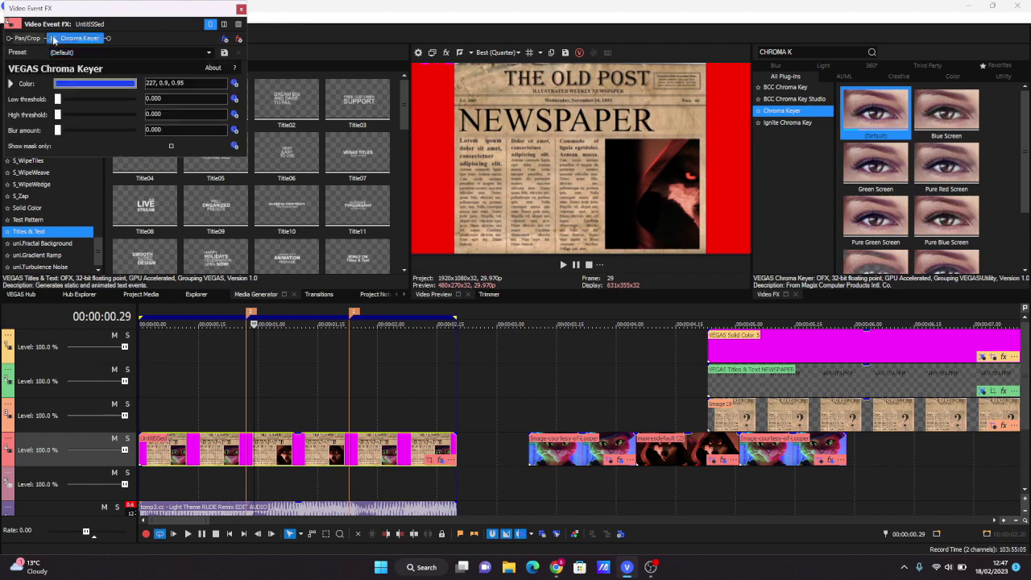
pyautogui.click(84, 83)
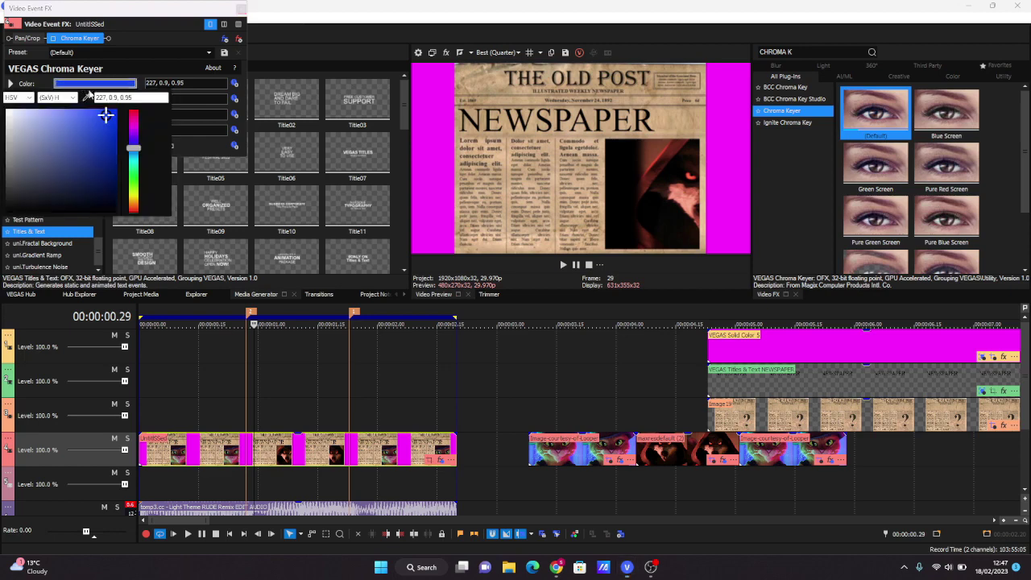
pyautogui.click(448, 91)
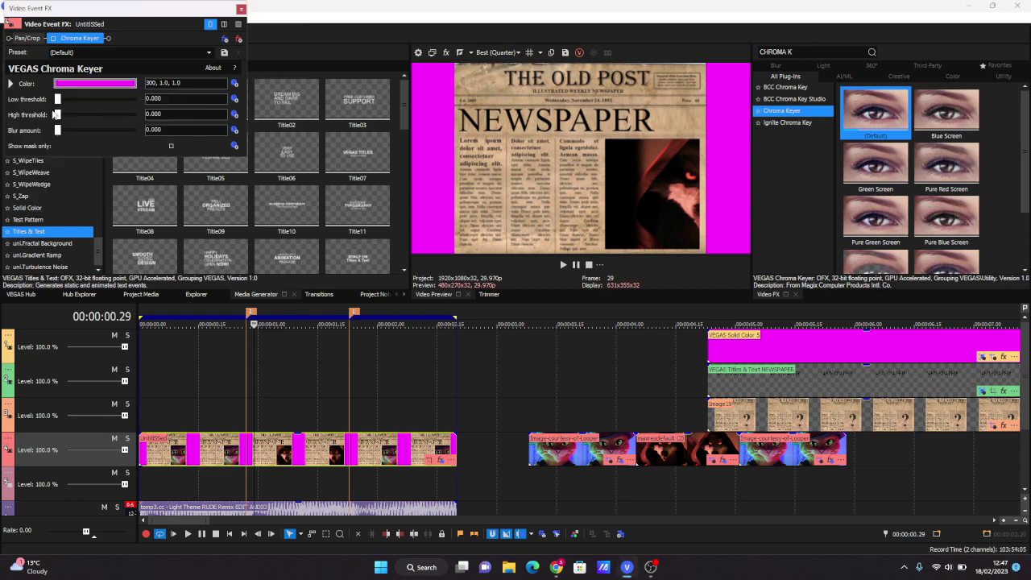
pyautogui.moveTo(56, 115); pyautogui.dragTo(136, 115)
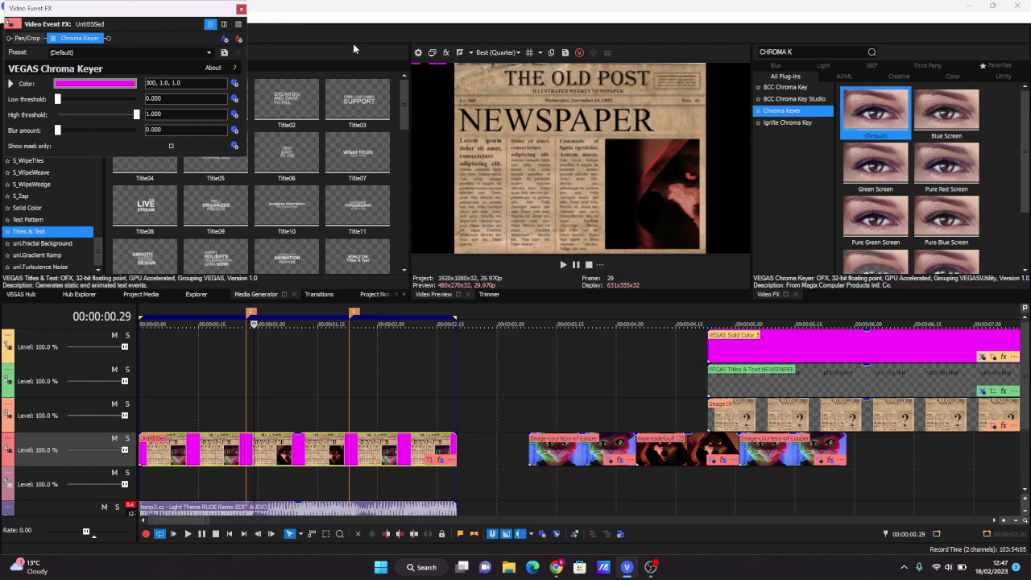
pyautogui.click(241, 9)
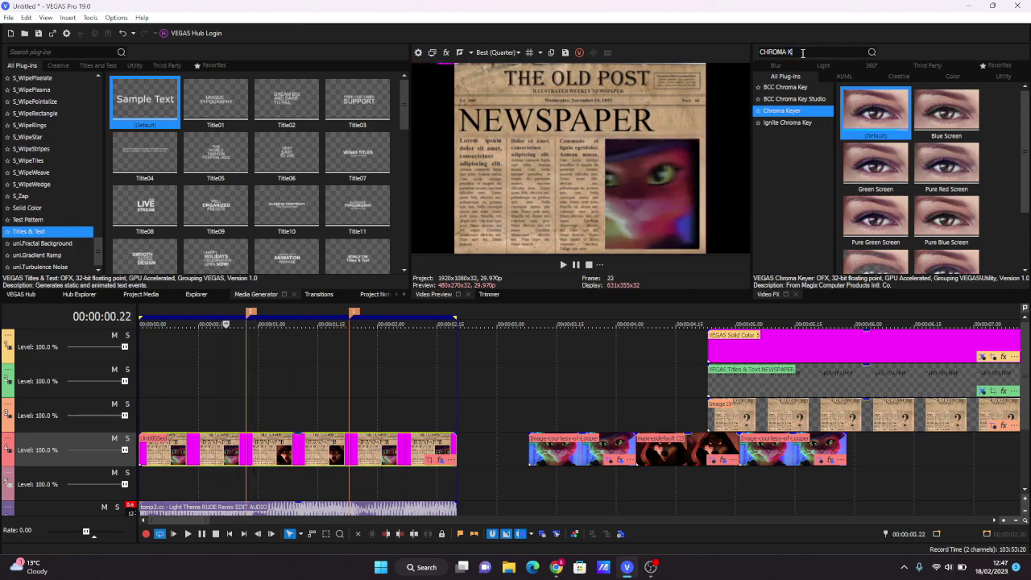
# - Apply the S_Shake 'bass' preset to the newspaper clip and enable Amplitude keyframing
pyautogui.write('SHAKE')
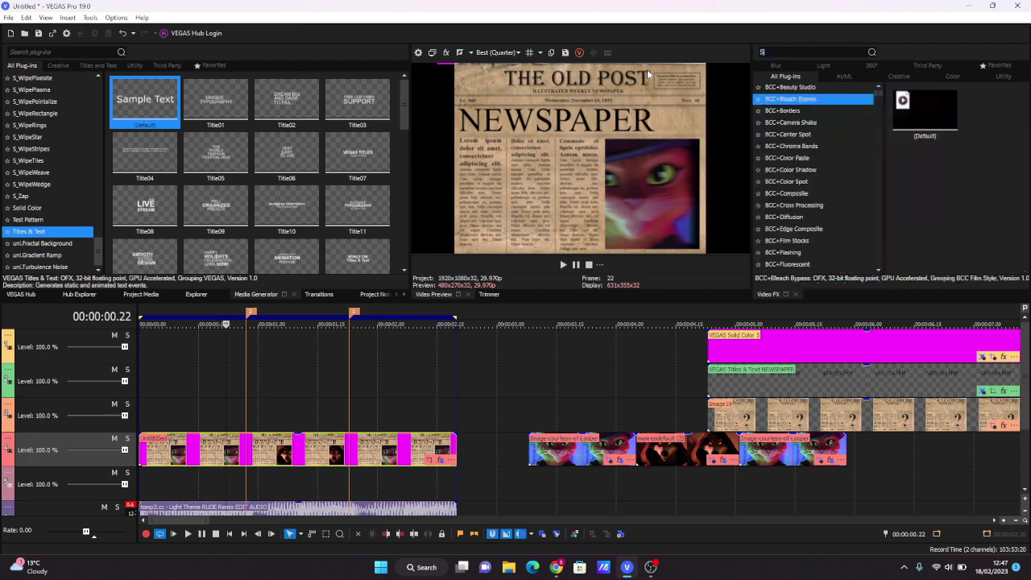
pyautogui.click(805, 124)
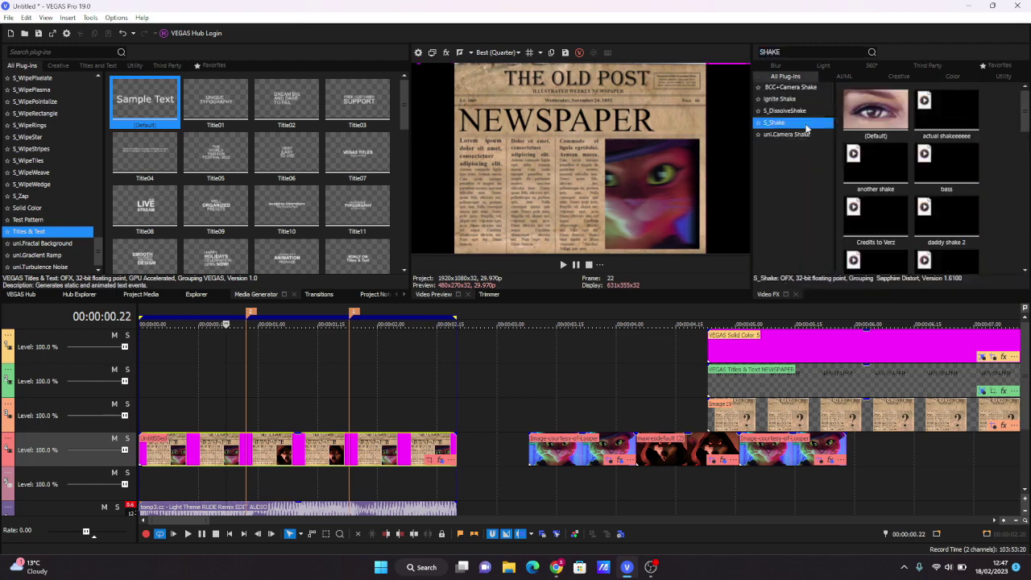
pyautogui.moveTo(948, 171); pyautogui.dragTo(251, 456)
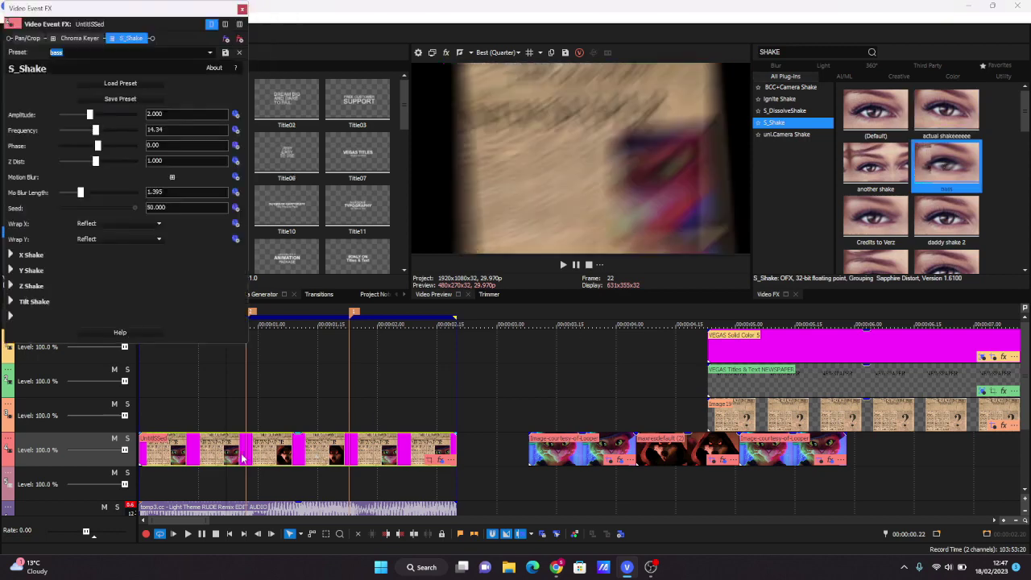
pyautogui.click(235, 115)
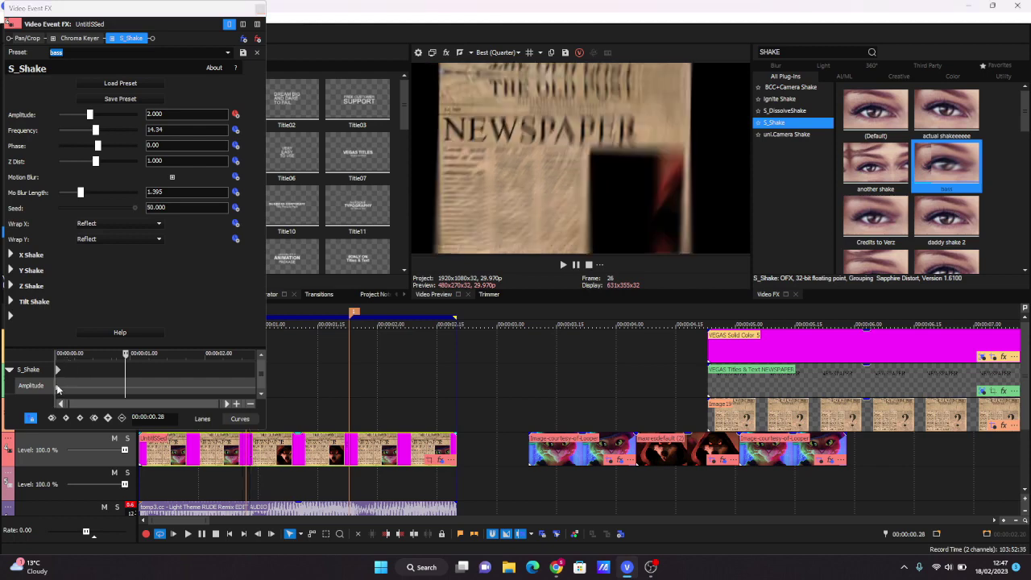
pyautogui.rightClick(57, 389)
pyautogui.click(107, 316)
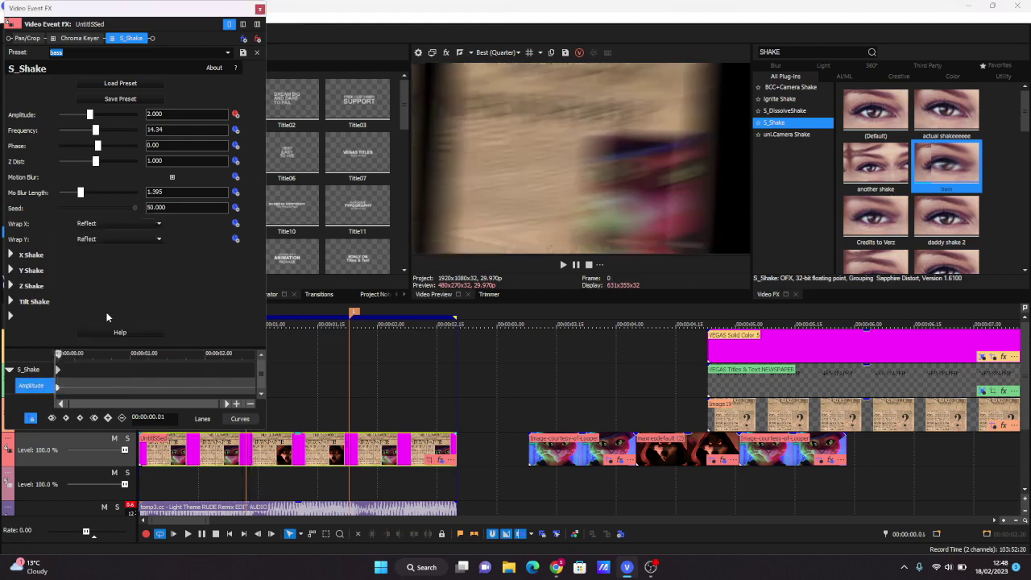
# - Add Amplitude keyframes (0/2) forming a brief shake burst around 00.27
pyautogui.press('Right')
pyautogui.press('Right')
pyautogui.press('Right')
pyautogui.press('Right')
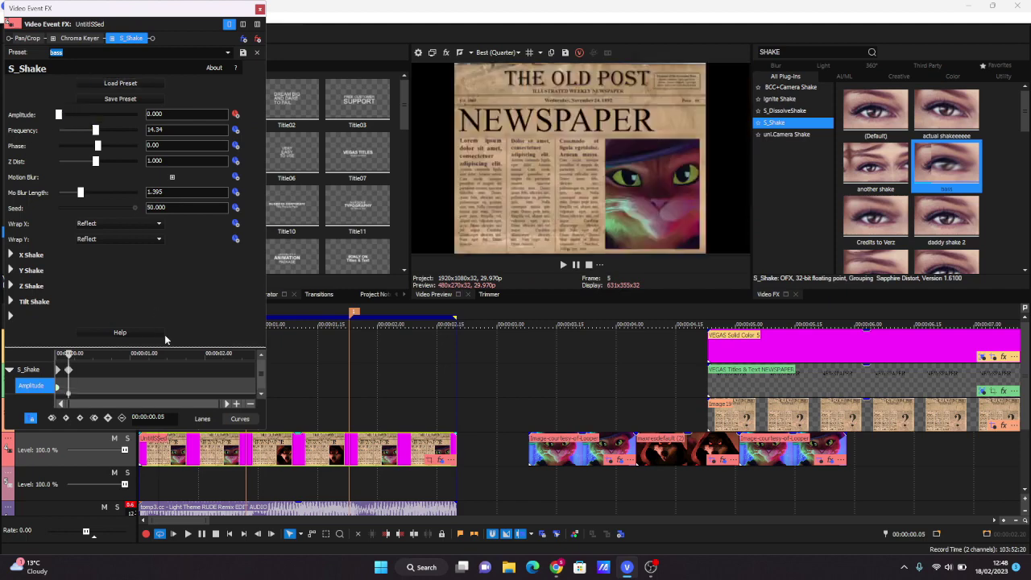
pyautogui.moveTo(165, 339); pyautogui.dragTo(165, 211)
pyautogui.doubleClick(125, 250)
pyautogui.doubleClick(137, 256)
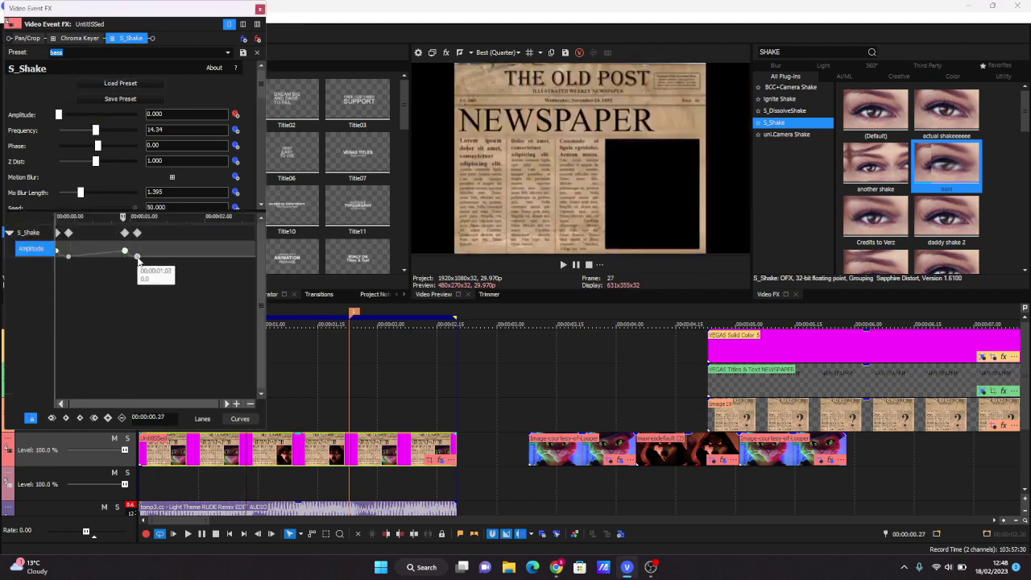
pyautogui.click(137, 256)
pyautogui.moveTo(125, 251); pyautogui.dragTo(125, 253)
pyautogui.click(187, 278)
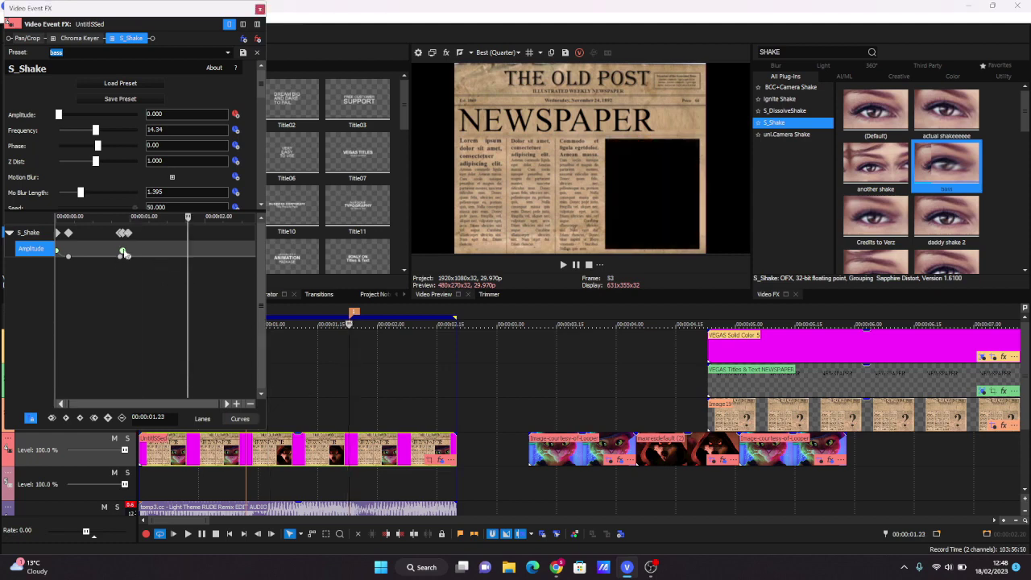
# - Add Amplitude keyframes near 01.23 and 01.25 for a second burst, then preview
pyautogui.doubleClick(184, 256)
pyautogui.doubleClick(191, 256)
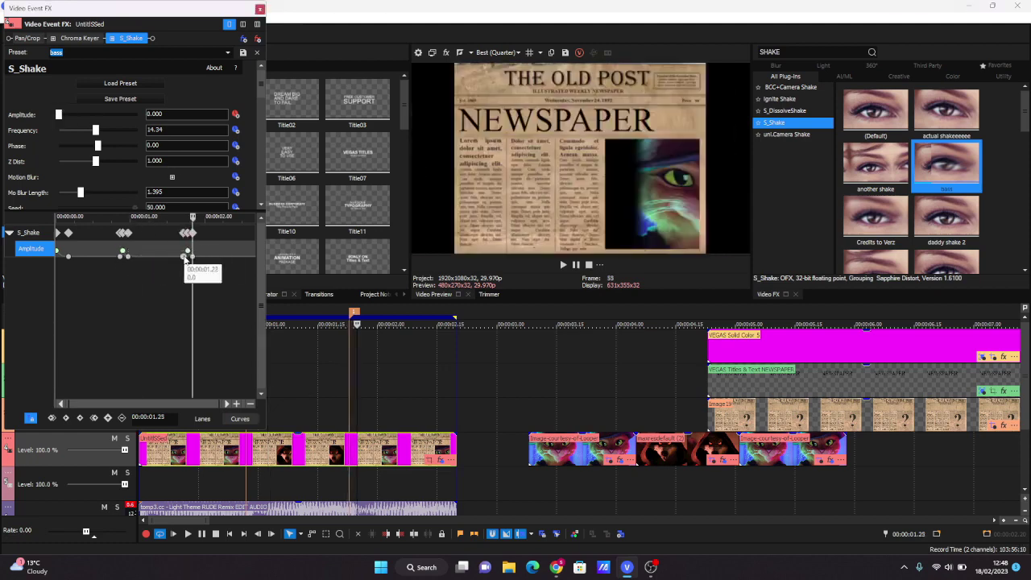
pyautogui.moveTo(179, 272); pyautogui.dragTo(96, 282)
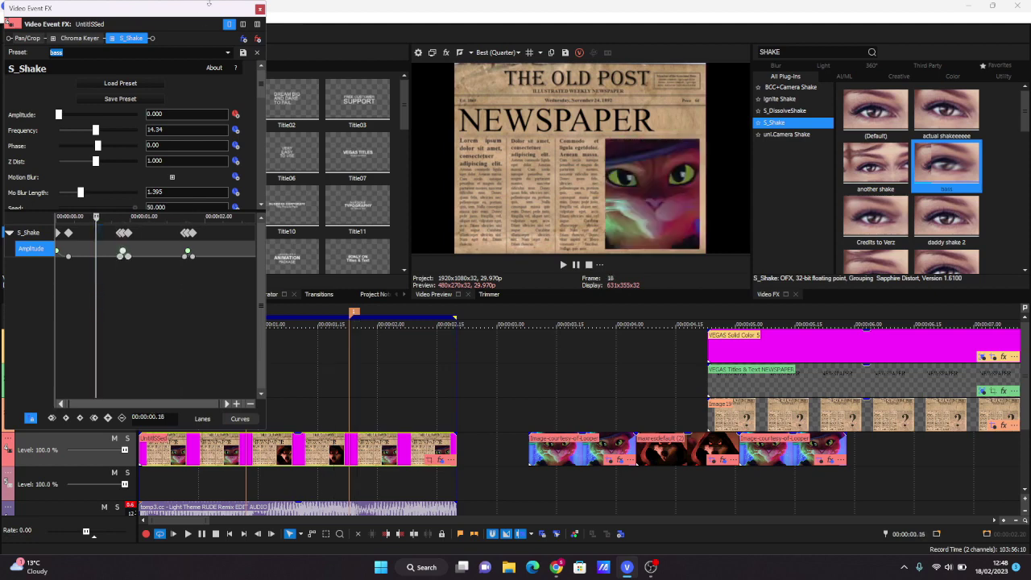
pyautogui.click(259, 9)
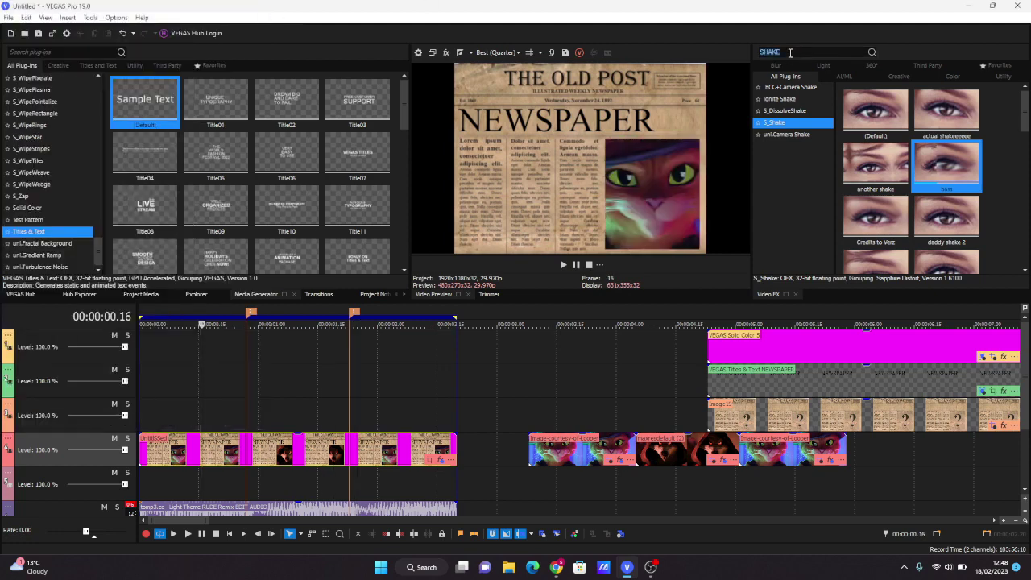
# - Apply the Brightness and Contrast 'Very Bright' preset to the newspaper clip
pyautogui.write('BRIGHTN')
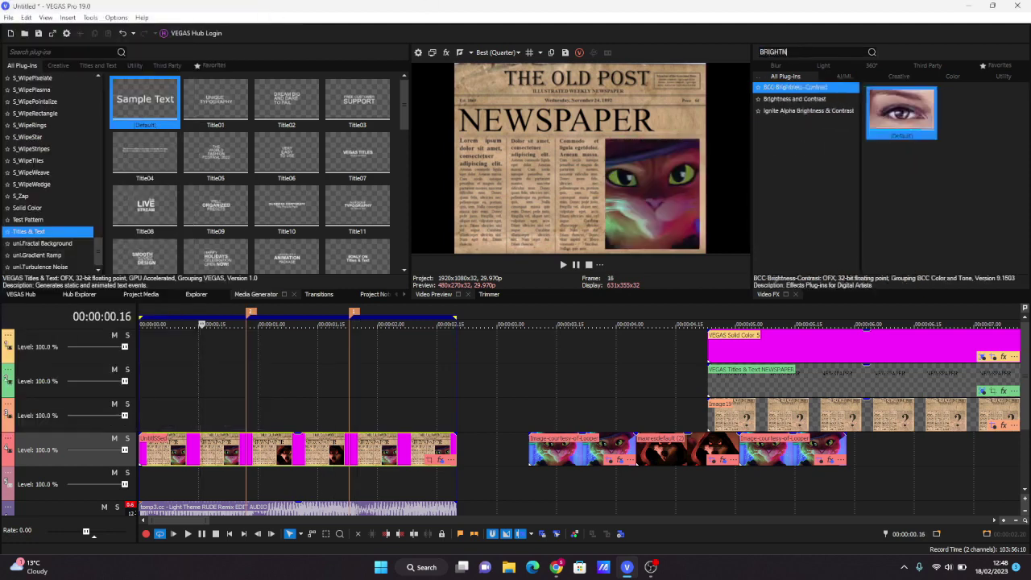
pyautogui.click(797, 99)
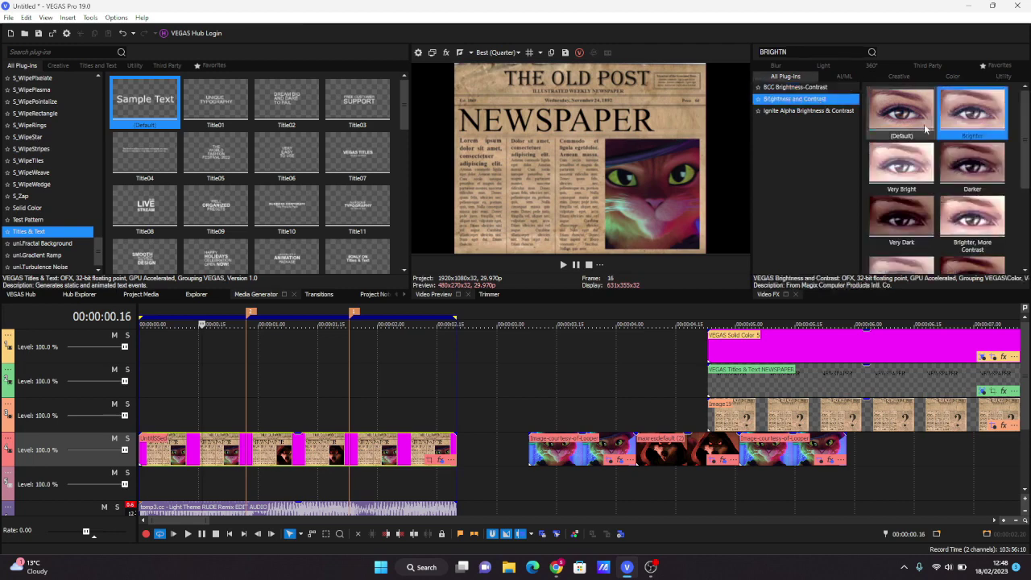
pyautogui.click(901, 165)
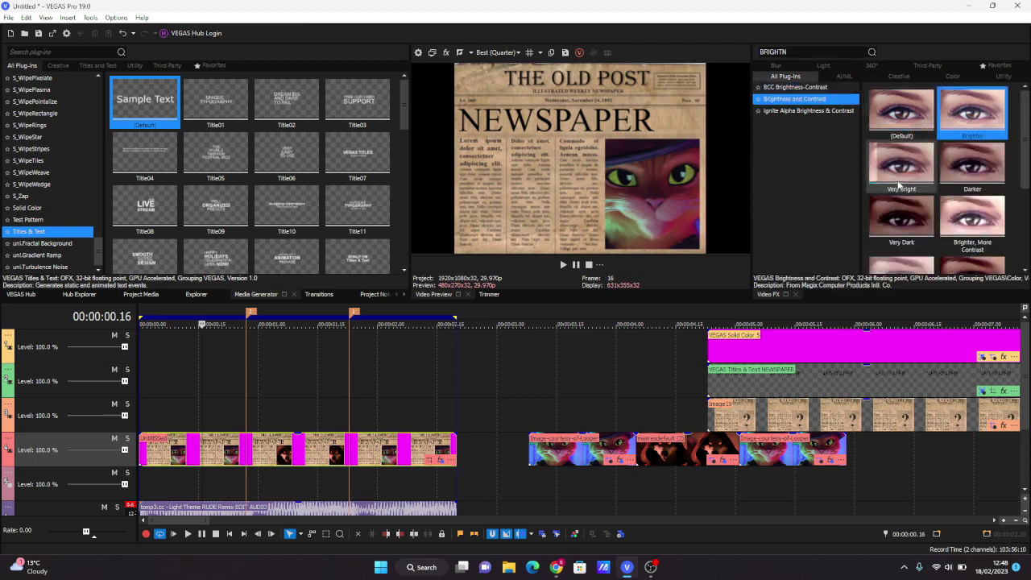
pyautogui.moveTo(348, 444); pyautogui.dragTo(335, 455)
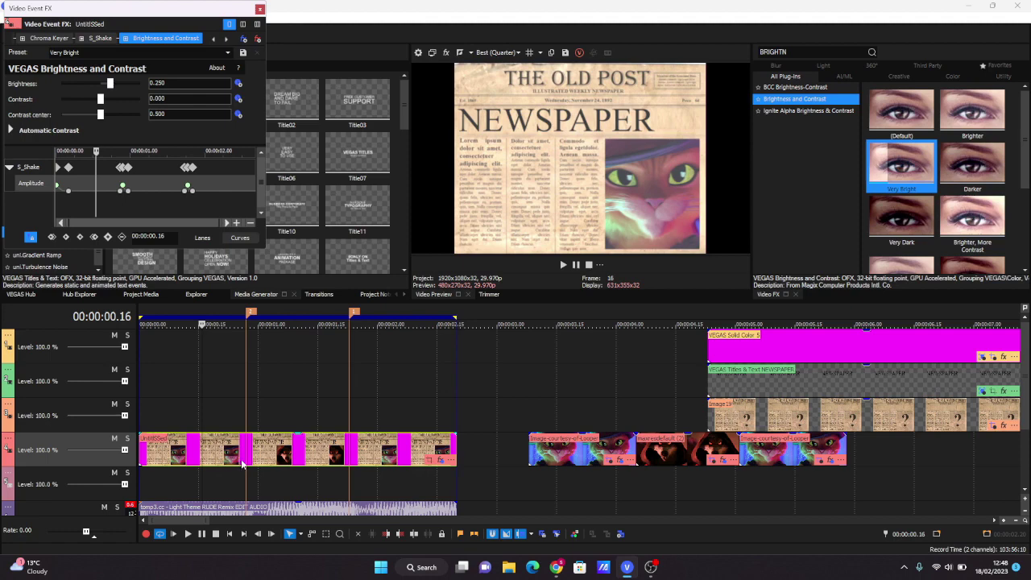
# - Keyframe Brightness back to 0.000 at 00:00:00.26 and 00:00:01.22
pyautogui.click(244, 464)
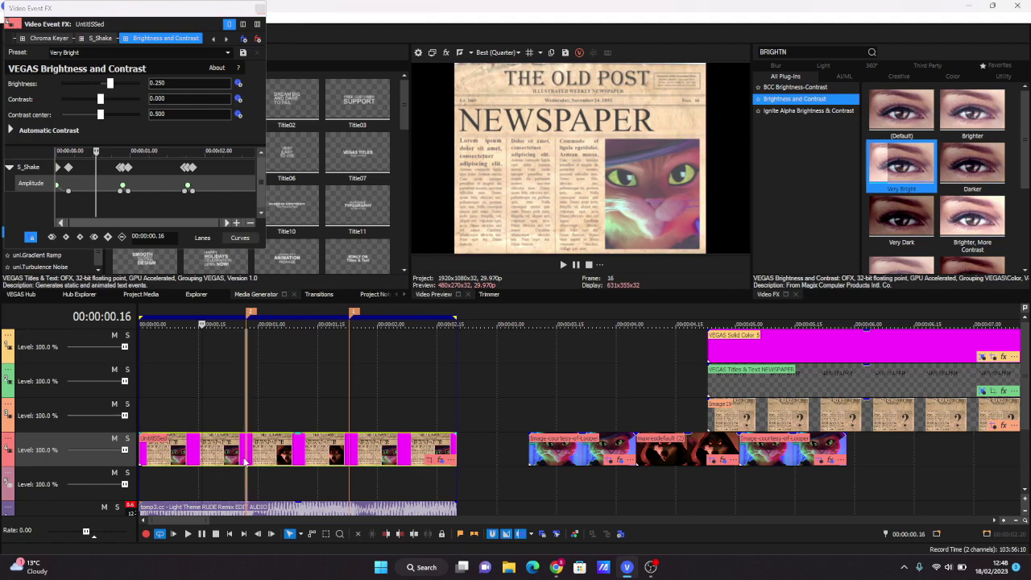
pyautogui.click(238, 84)
pyautogui.moveTo(110, 84); pyautogui.dragTo(103, 90)
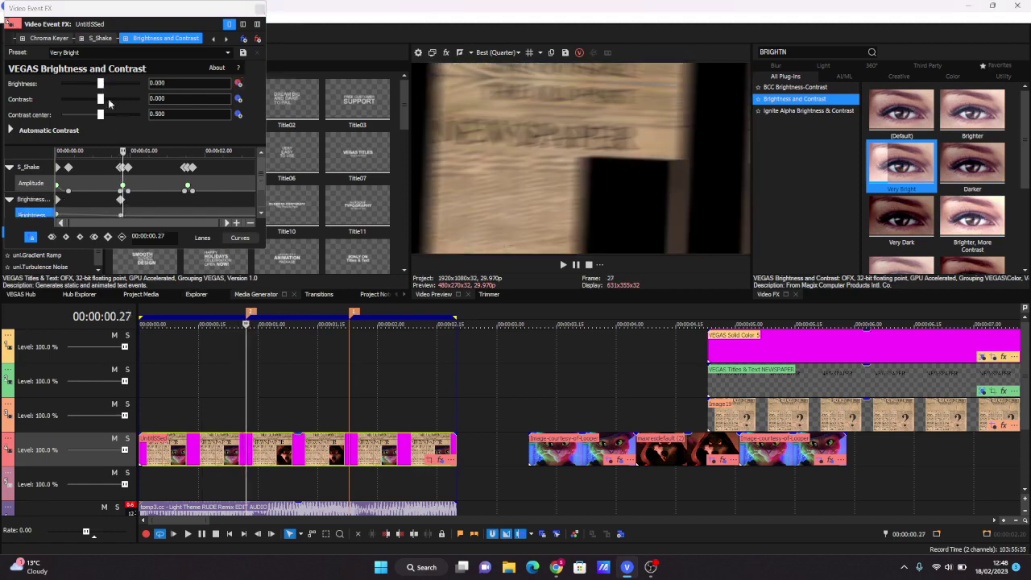
pyautogui.click(349, 449)
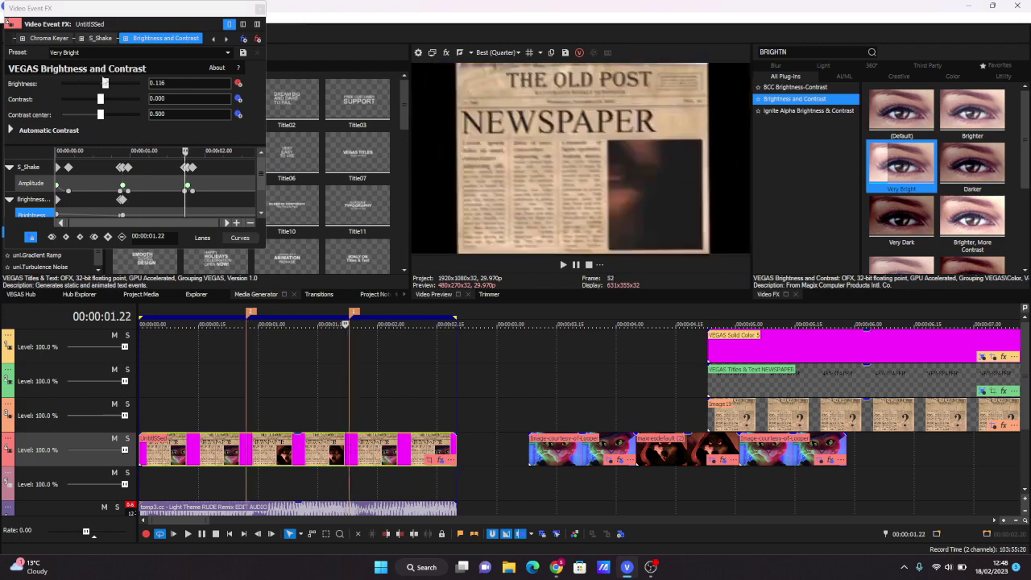
pyautogui.moveTo(104, 84); pyautogui.dragTo(100, 84)
pyautogui.press('Right')
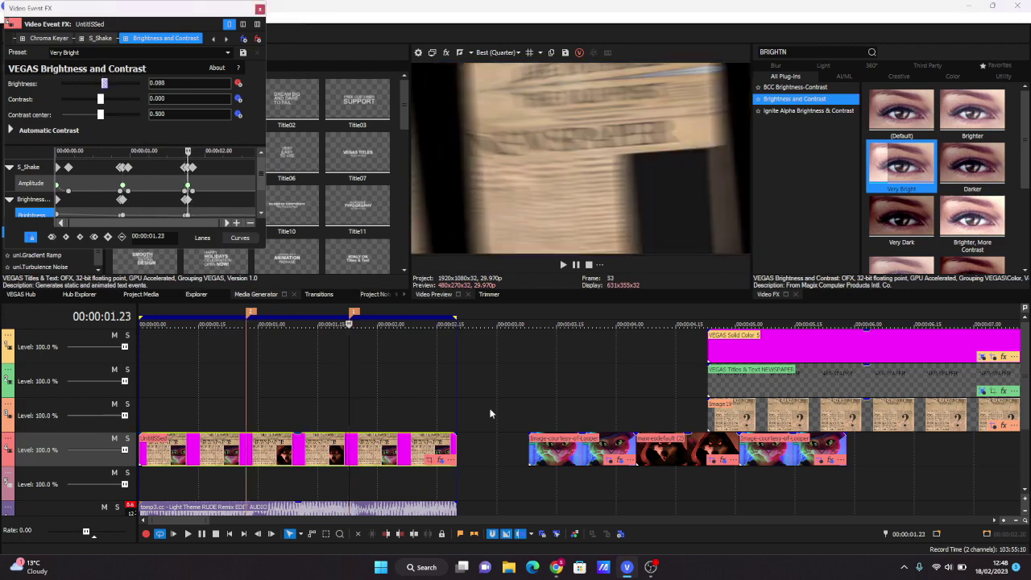
# - Close the effect settings, return the playhead to 00:00:01.01 and search Video FX for 'WARPBYB'
pyautogui.click(456, 324)
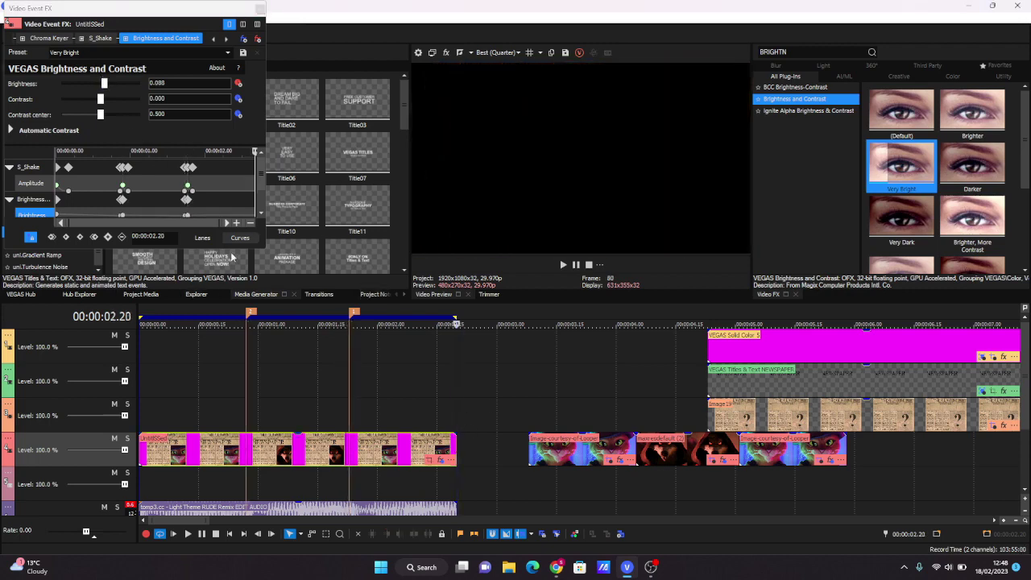
pyautogui.click(259, 10)
pyautogui.click(262, 456)
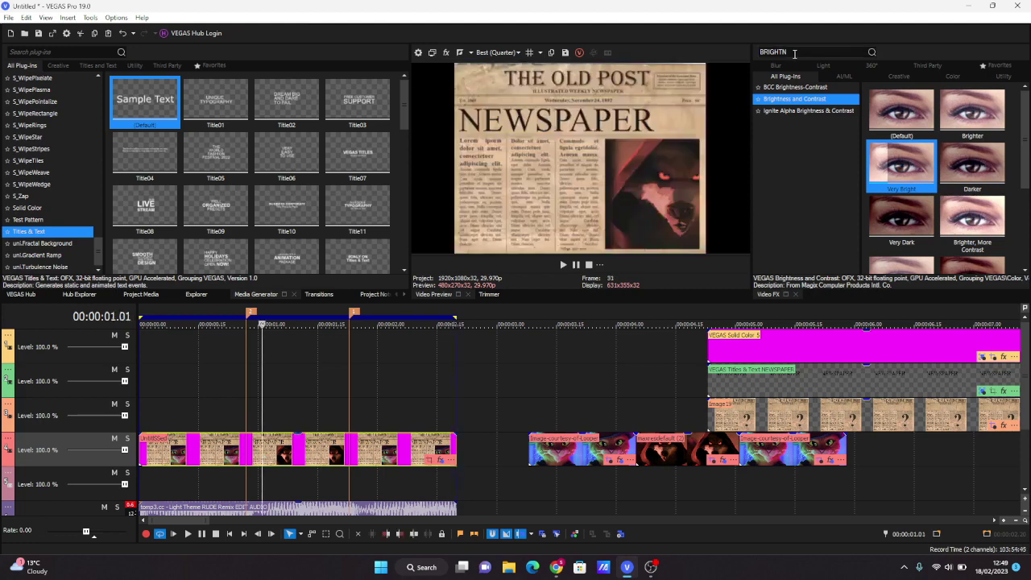
pyautogui.doubleClick(794, 51)
pyautogui.write('WAR')
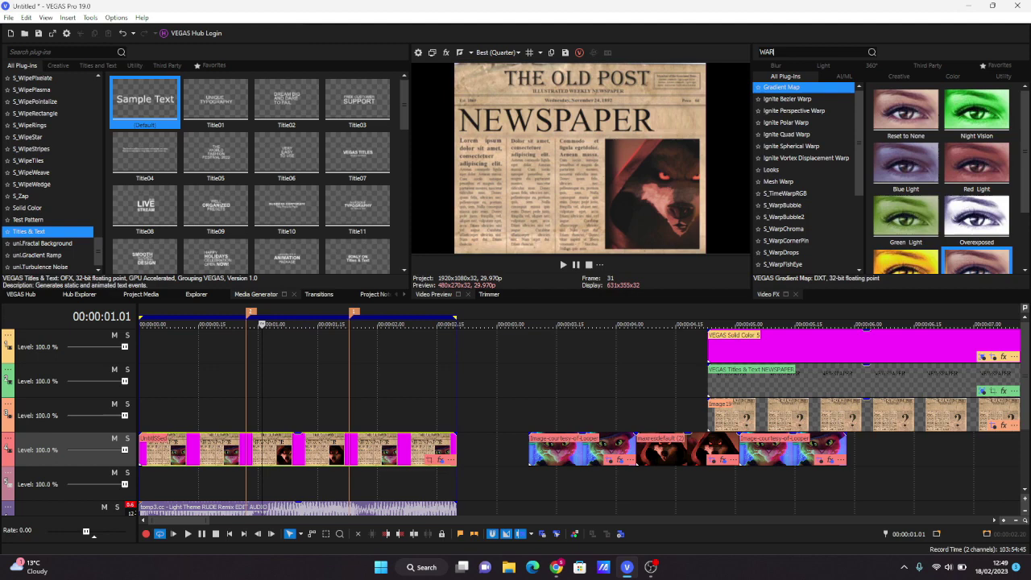
pyautogui.write('PBYB')
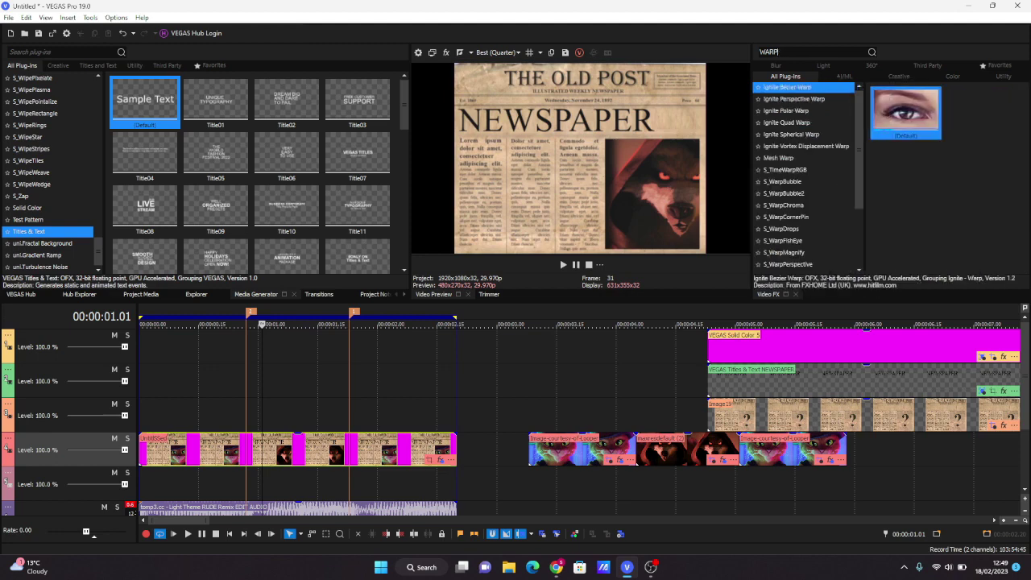
# - Apply the S_WarpBubble 'mo' preset to the newspaper clip and keyframe its Amplitude
pyautogui.click(936, 110)
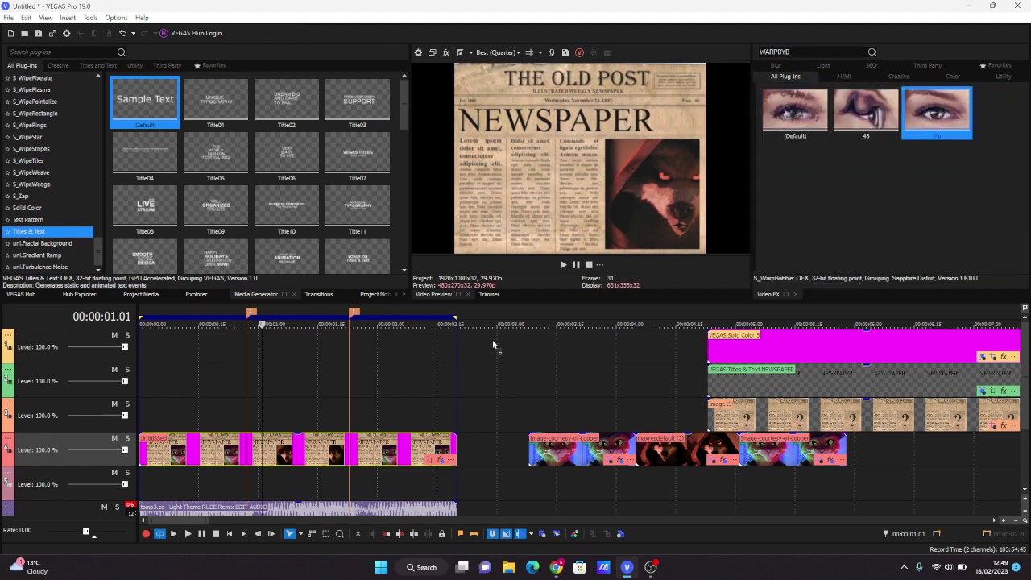
pyautogui.moveTo(300, 463); pyautogui.dragTo(300, 464)
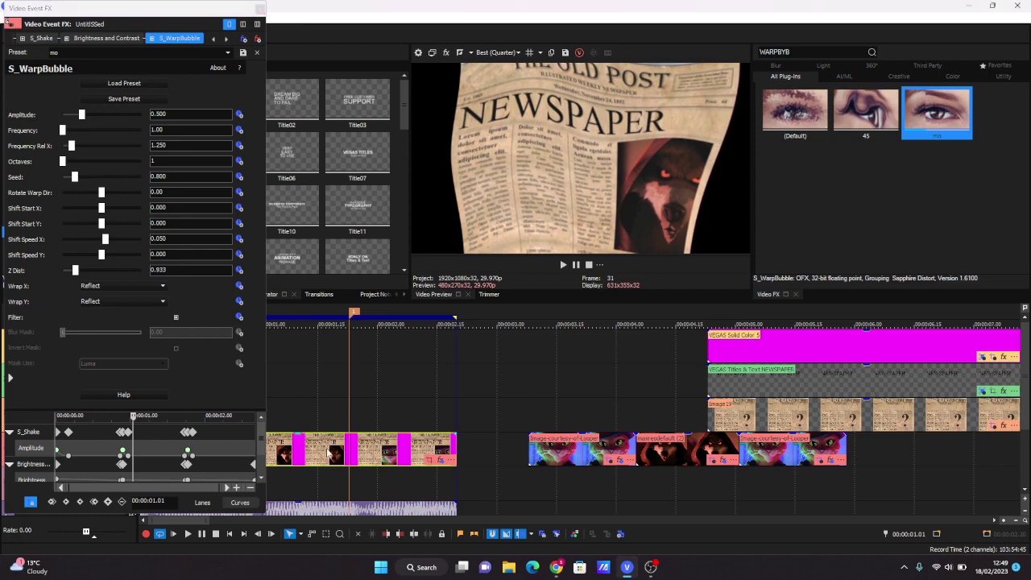
pyautogui.click(240, 115)
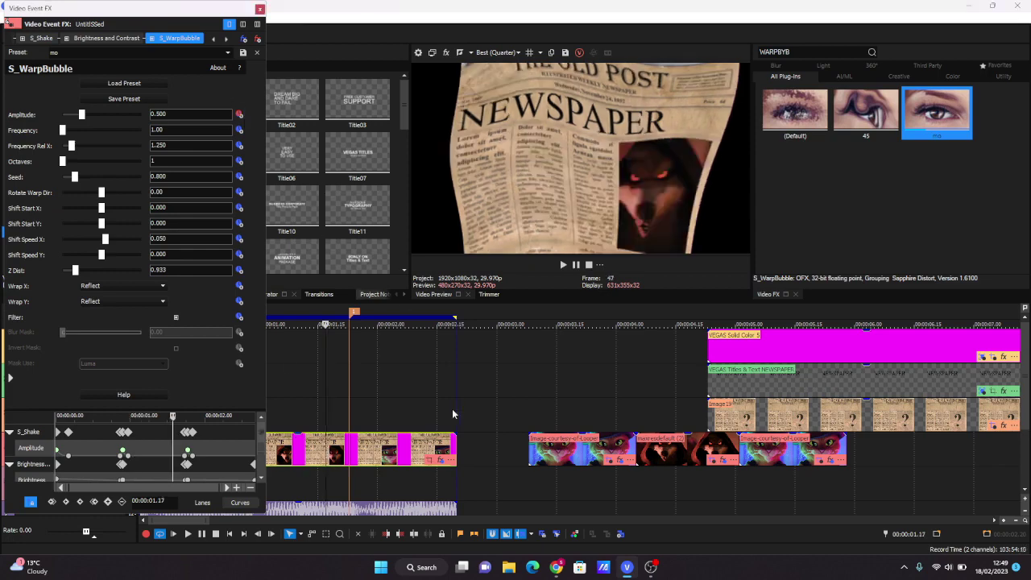
pyautogui.click(456, 448)
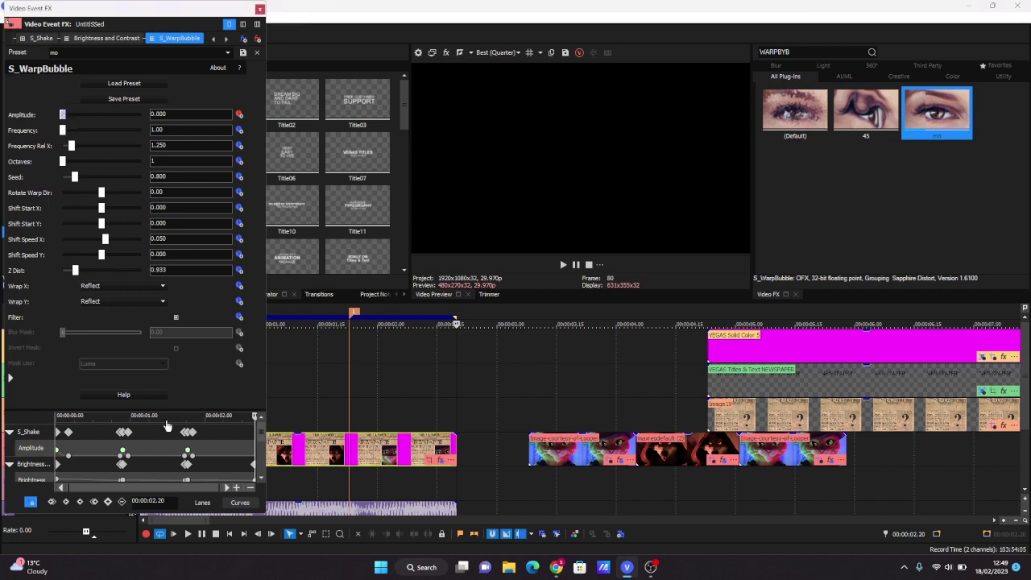
# - Add a lower Amplitude keyframe just after the start so the warp eases down from 0.500
pyautogui.moveTo(160, 409); pyautogui.dragTo(145, 283)
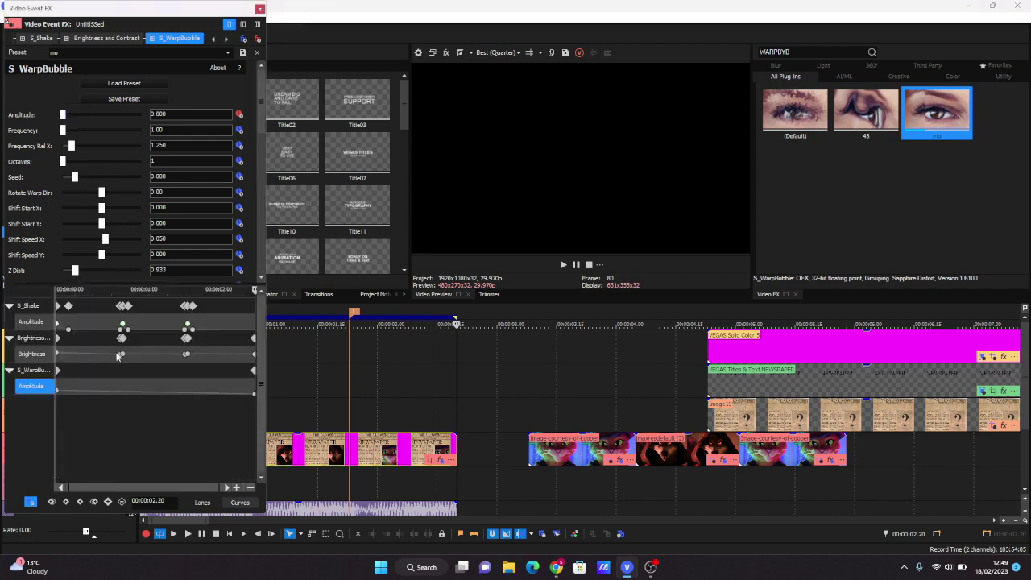
pyautogui.rightClick(59, 391)
pyautogui.click(114, 321)
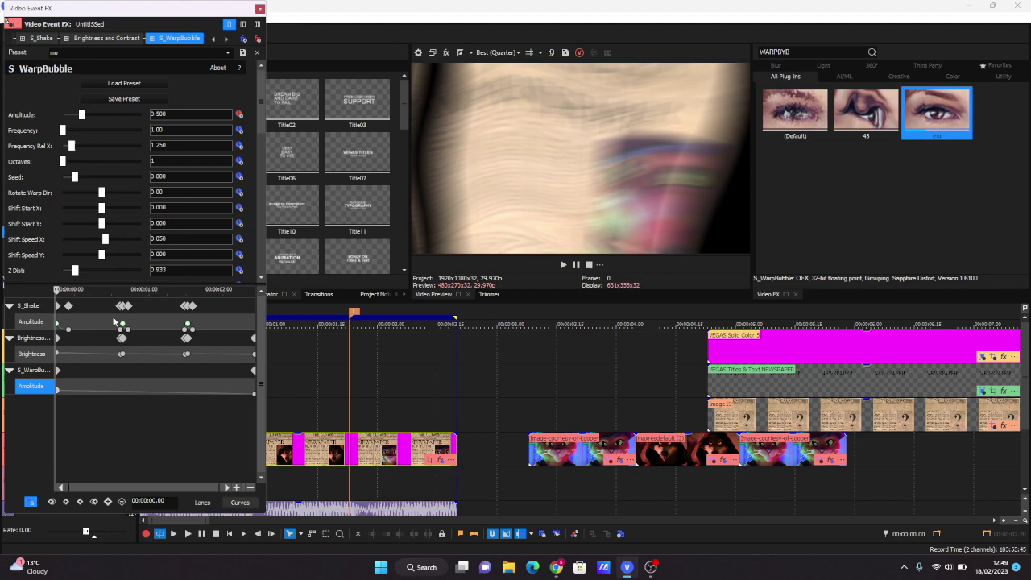
pyautogui.moveTo(61, 390); pyautogui.dragTo(129, 401)
pyautogui.click(129, 401)
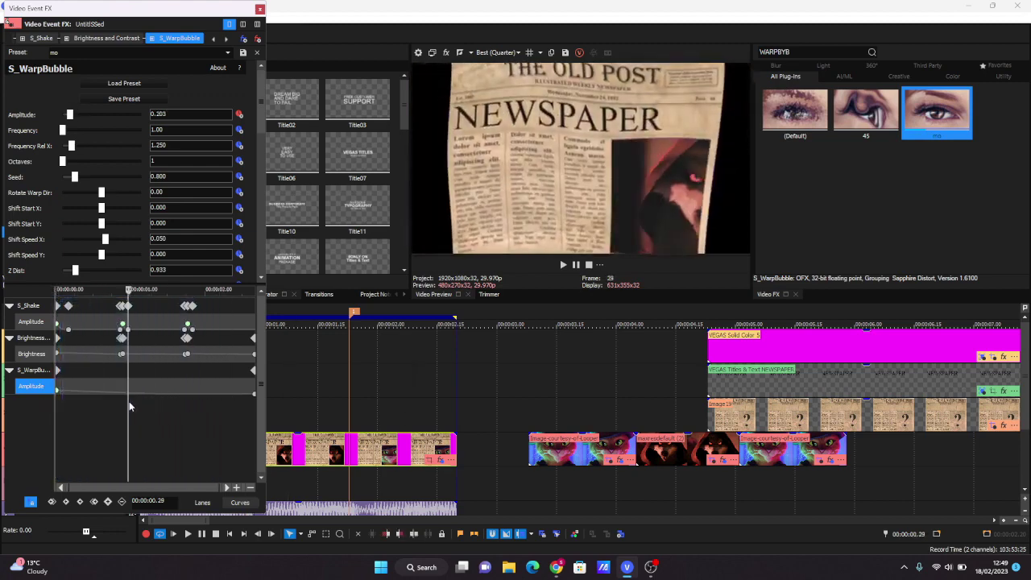
pyautogui.doubleClick(124, 393)
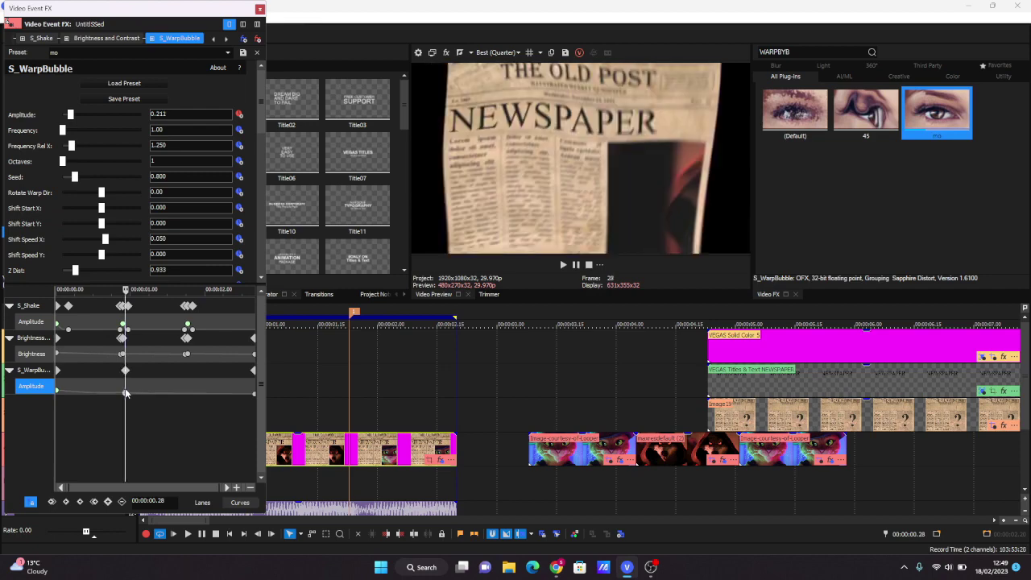
pyautogui.moveTo(125, 393); pyautogui.dragTo(73, 392)
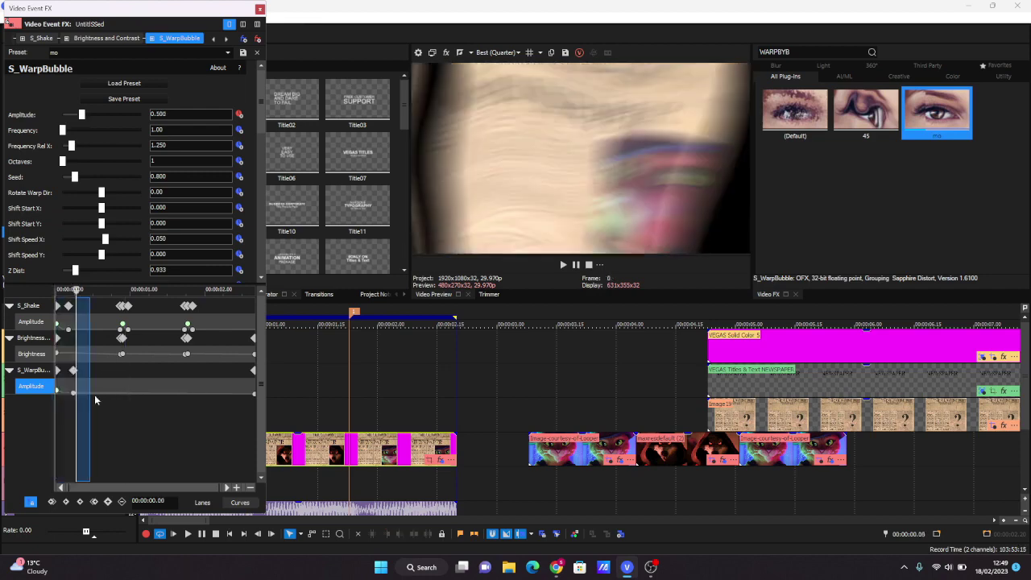
pyautogui.moveTo(73, 393); pyautogui.dragTo(80, 392)
pyautogui.click(259, 9)
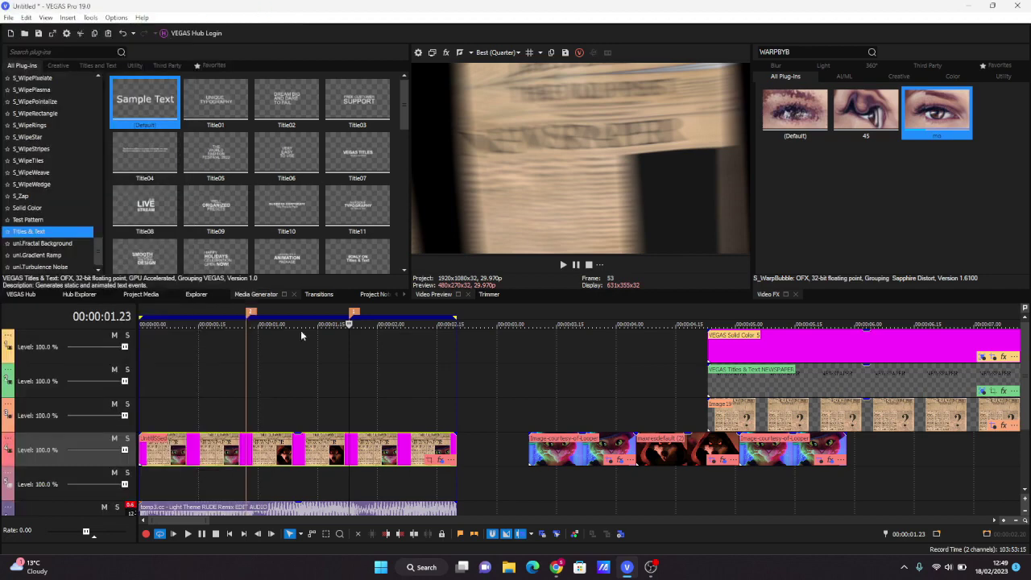
# - Play back the intro from 00:00:00.22 to check the effects
pyautogui.click(223, 376)
pyautogui.press('space')
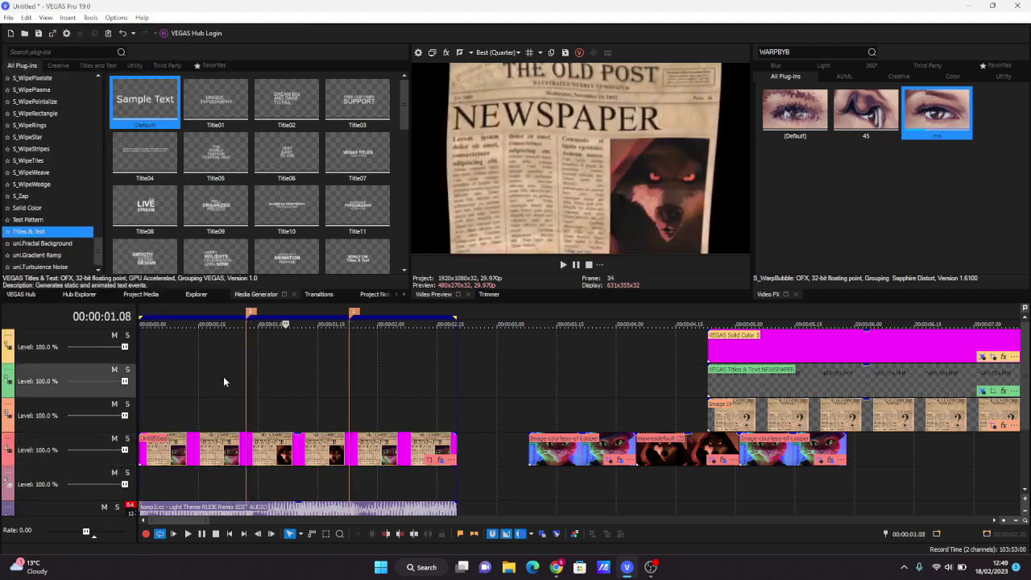
pyautogui.press('j')
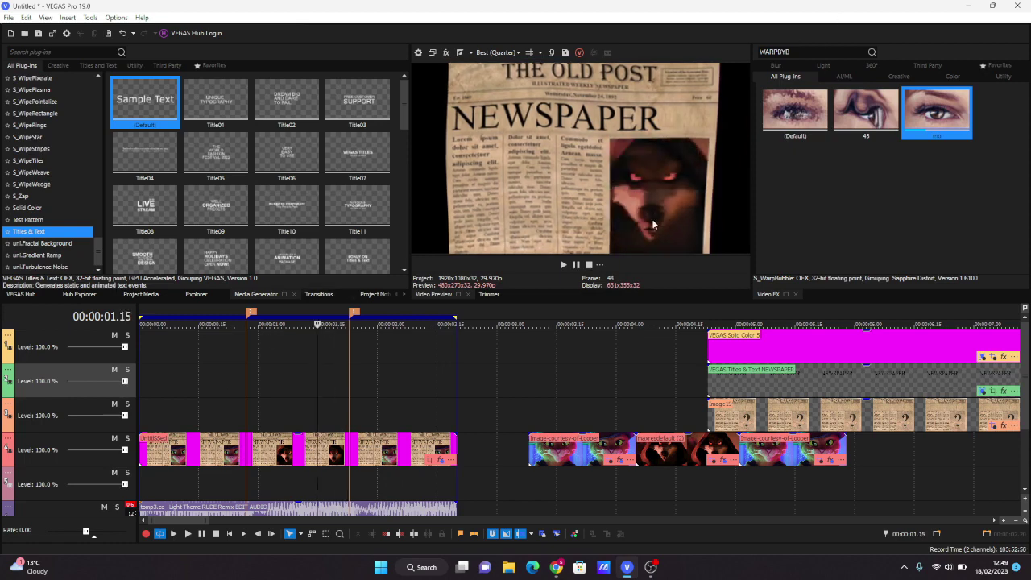
# - Save the project as DOIAHSFIBPVAE.veg and search Video FX for WARPTR
pyautogui.hotkey('ctrl', 's')
pyautogui.write('dOIAHSFIBPVAE')
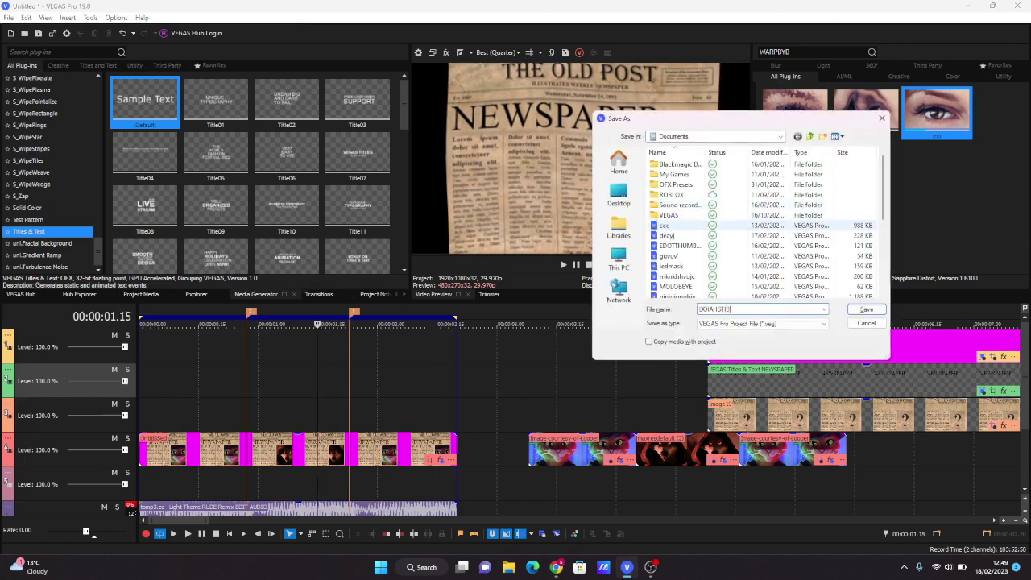
pyautogui.press('Return')
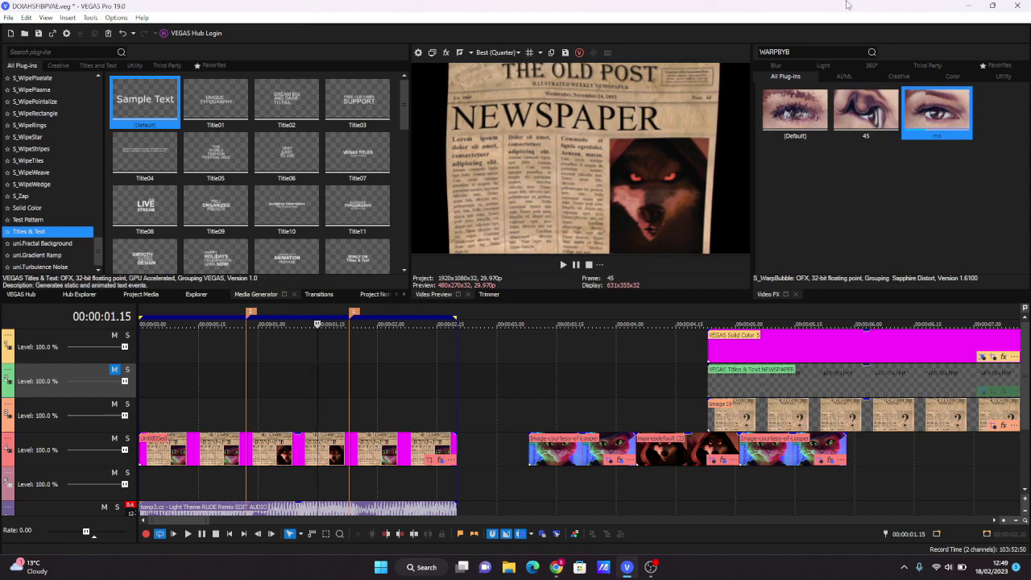
pyautogui.click(803, 53)
pyautogui.write('WARP')
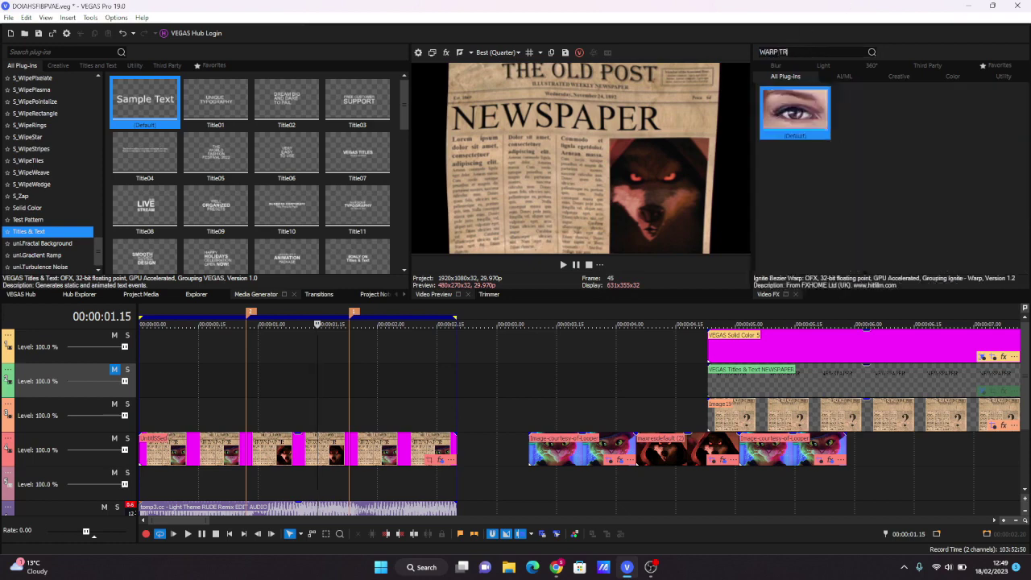
pyautogui.write('TR')
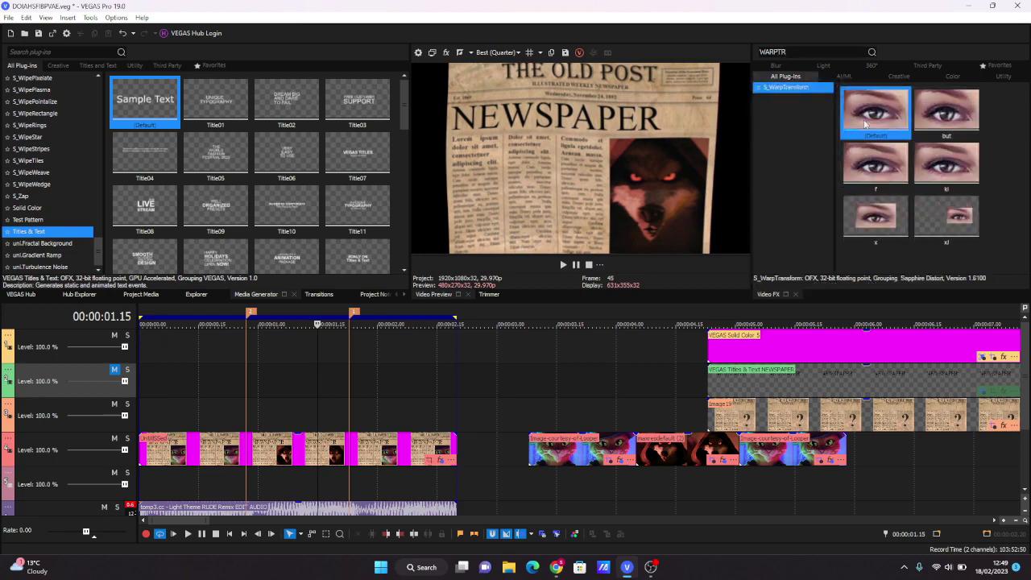
# - Apply the default S_WarpTransform to the newspaper clip twice
pyautogui.moveTo(866, 124); pyautogui.dragTo(410, 436)
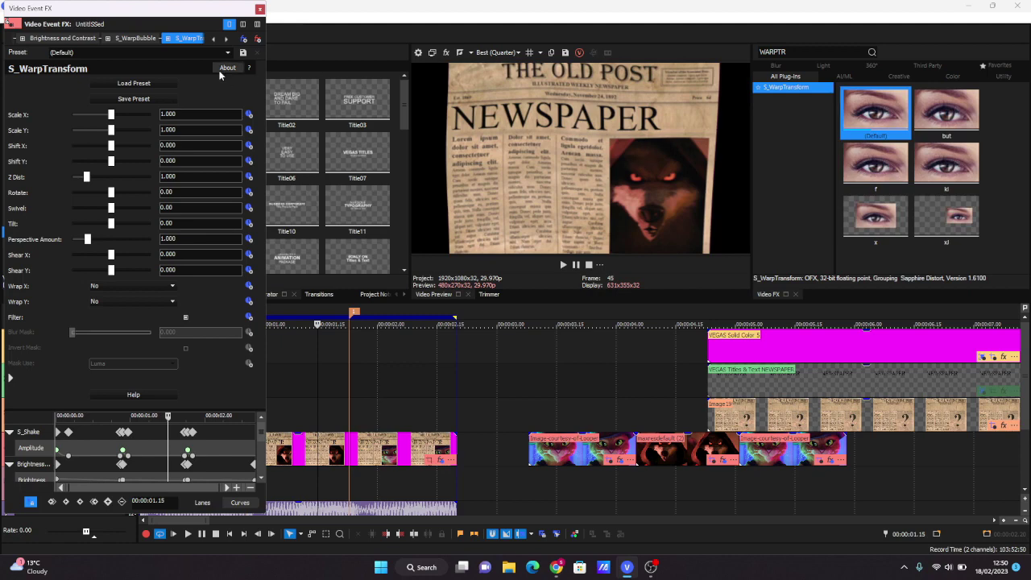
pyautogui.click(248, 145)
pyautogui.moveTo(208, 410); pyautogui.dragTo(228, 297)
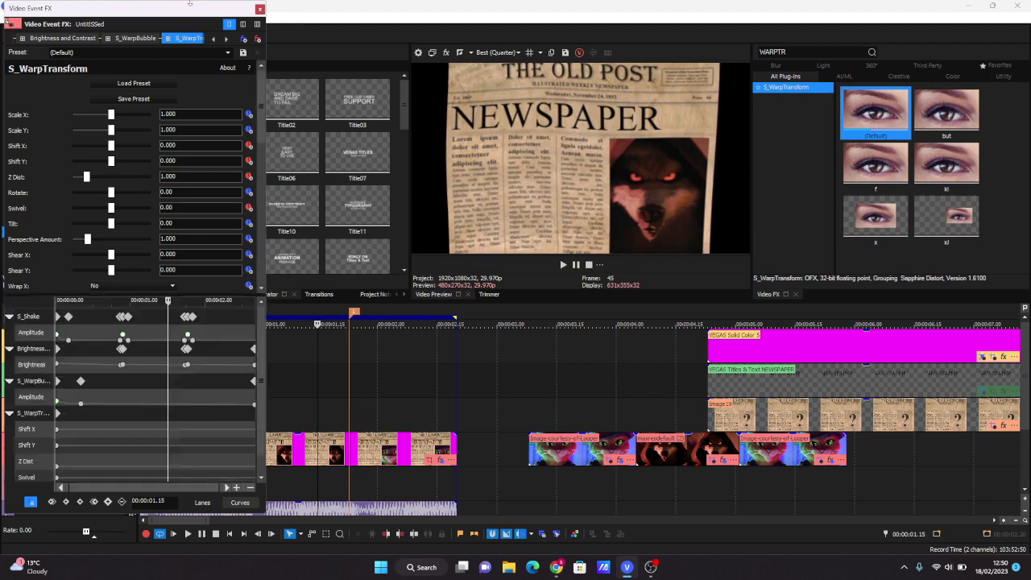
pyautogui.moveTo(889, 106); pyautogui.dragTo(851, 121)
pyautogui.moveTo(158, 319); pyautogui.dragTo(156, 312)
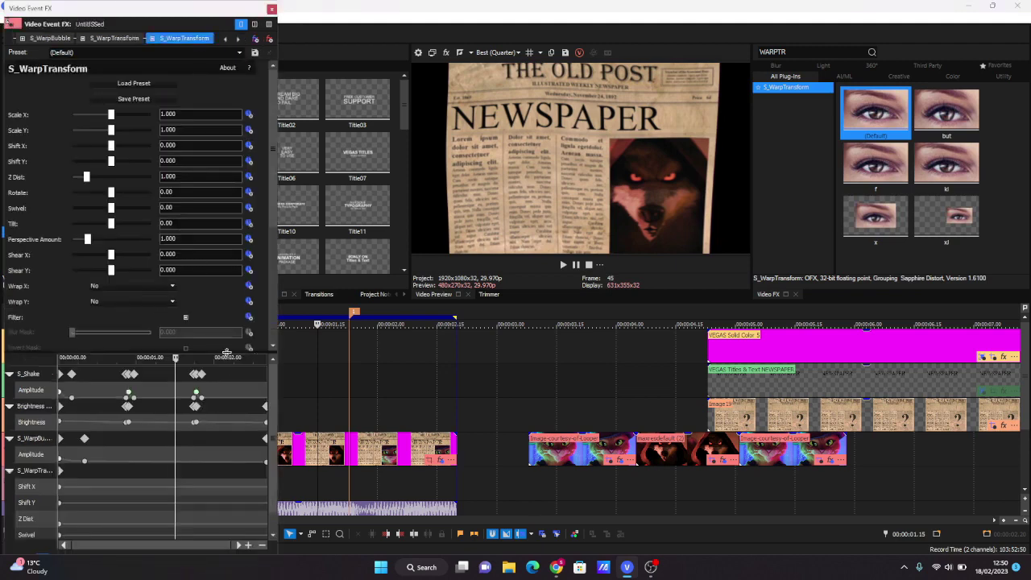
pyautogui.moveTo(226, 352); pyautogui.dragTo(188, 224)
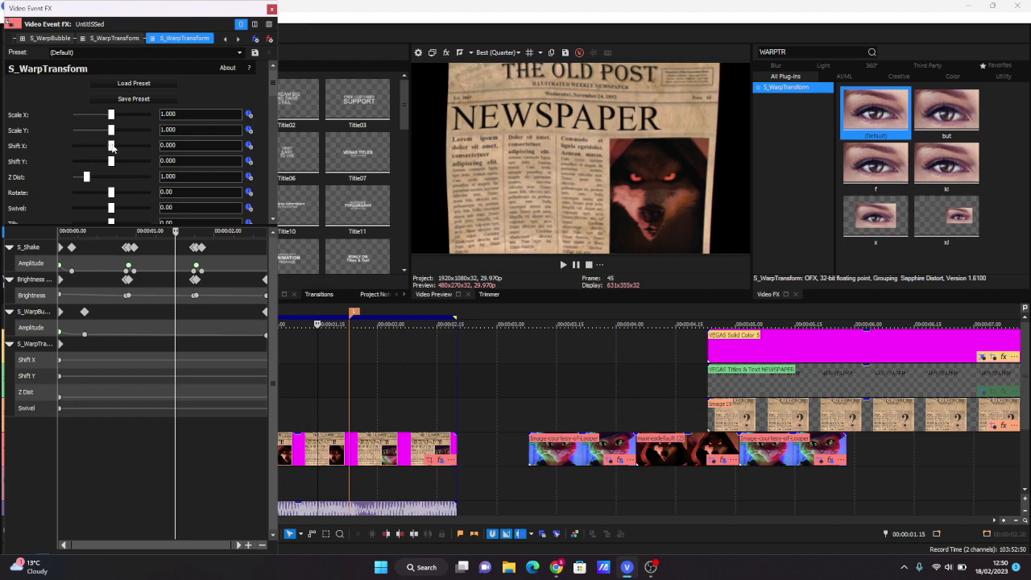
# - Zoom onto the wolf's eyes and keyframe Shift X -0.946, Shift Y 1.000, Z Dist 0.233
pyautogui.moveTo(111, 146)
pyautogui.mouseDown()
pyautogui.moveTo(99, 145)
pyautogui.moveTo(103, 162)
pyautogui.moveTo(116, 163)
pyautogui.moveTo(101, 146)
pyautogui.mouseUp()
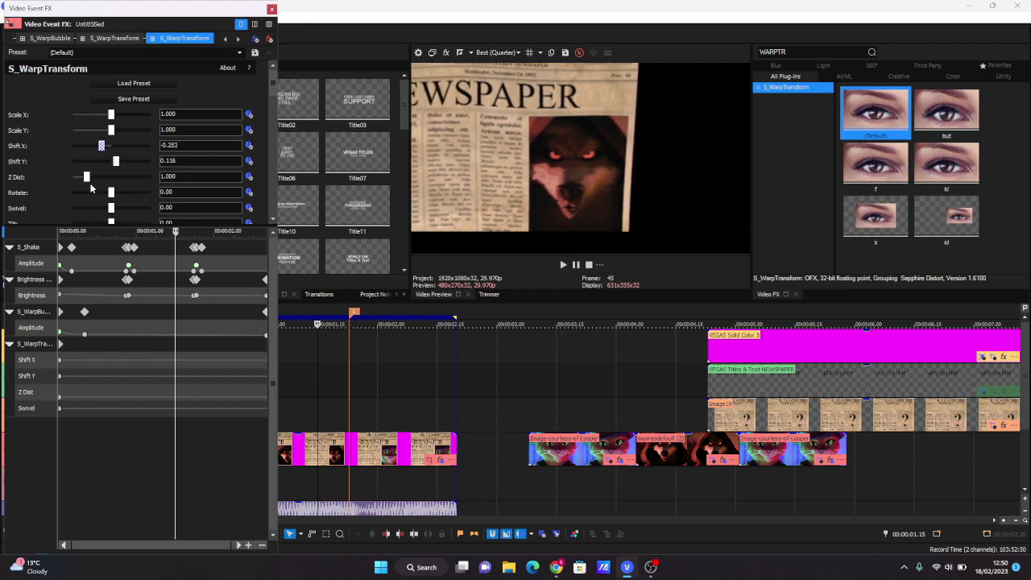
pyautogui.moveTo(82, 178); pyautogui.dragTo(72, 178)
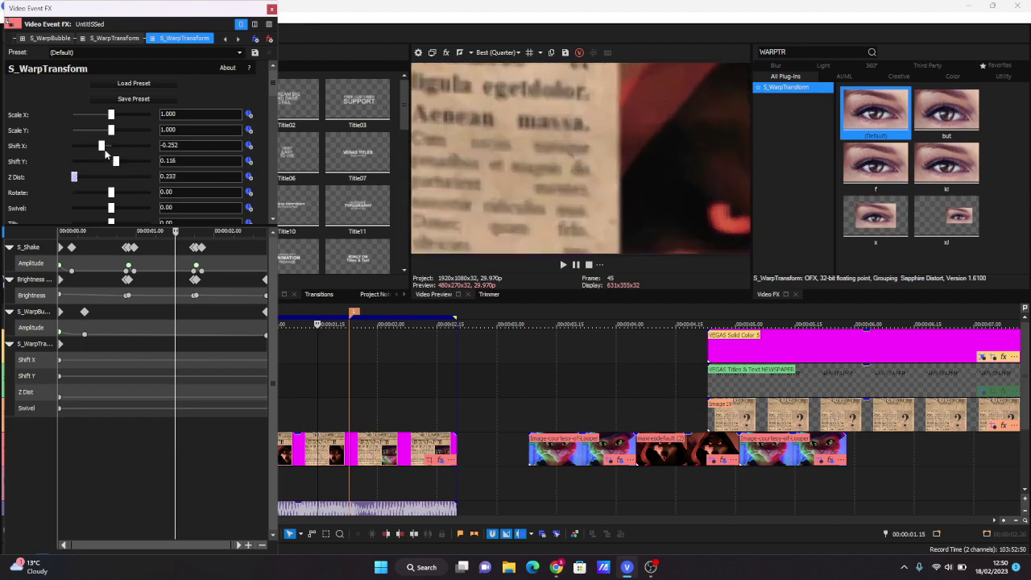
pyautogui.moveTo(102, 146); pyautogui.dragTo(155, 162)
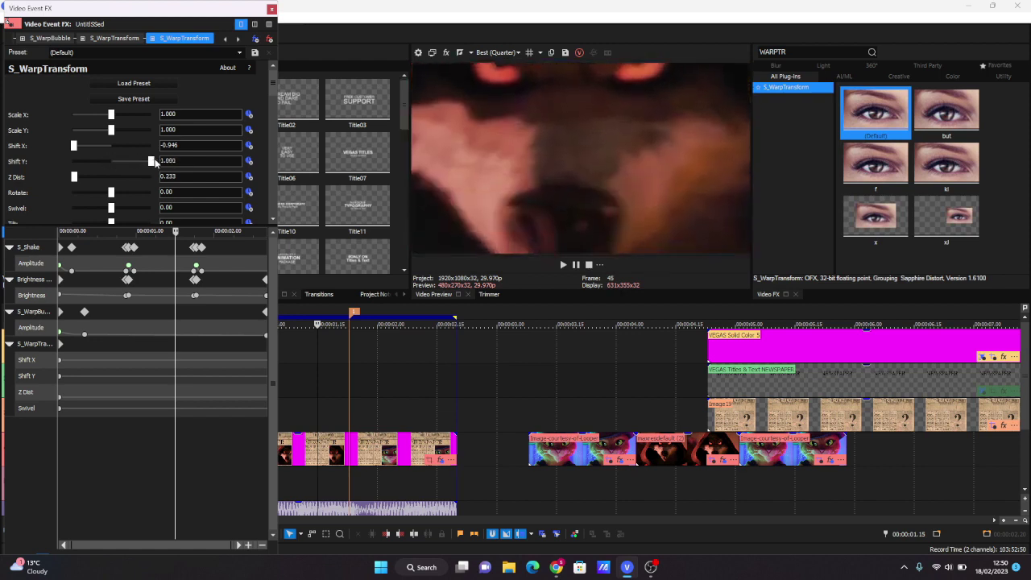
pyautogui.click(249, 161)
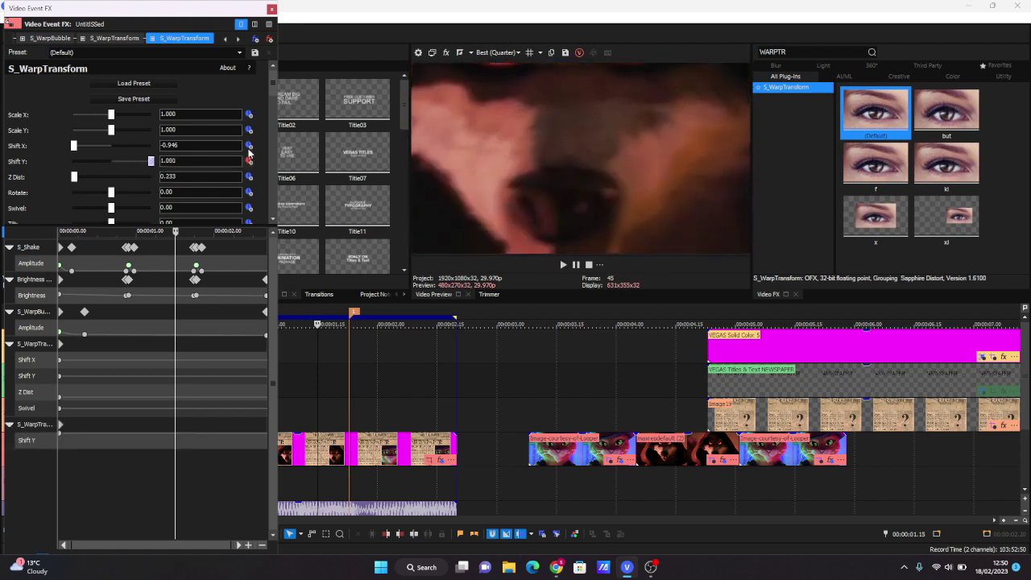
pyautogui.click(249, 145)
pyautogui.click(249, 177)
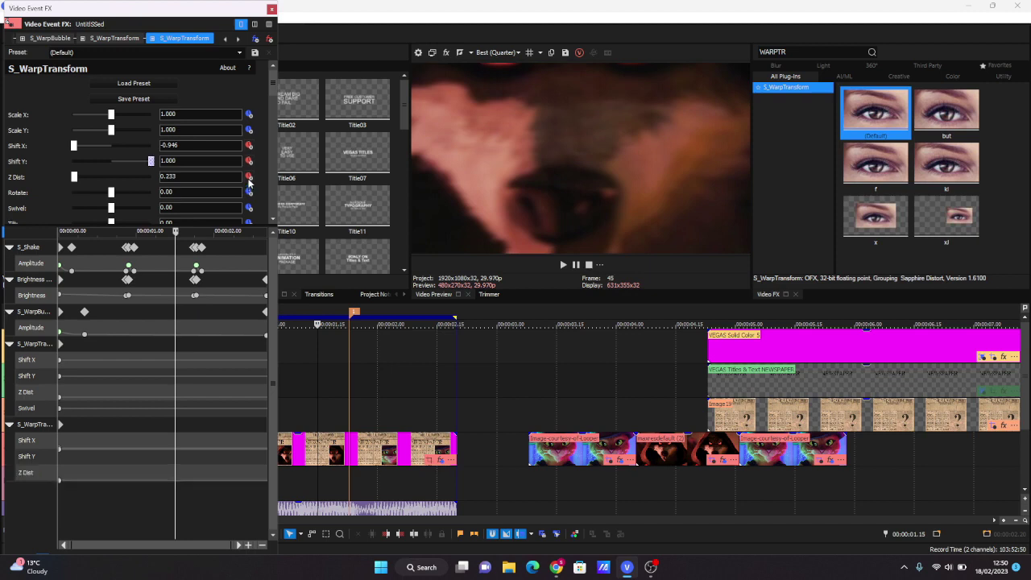
# - Give the Shift X, Shift Y and Z Dist start keyframes locked-tangent Bézier easing
pyautogui.click(60, 423)
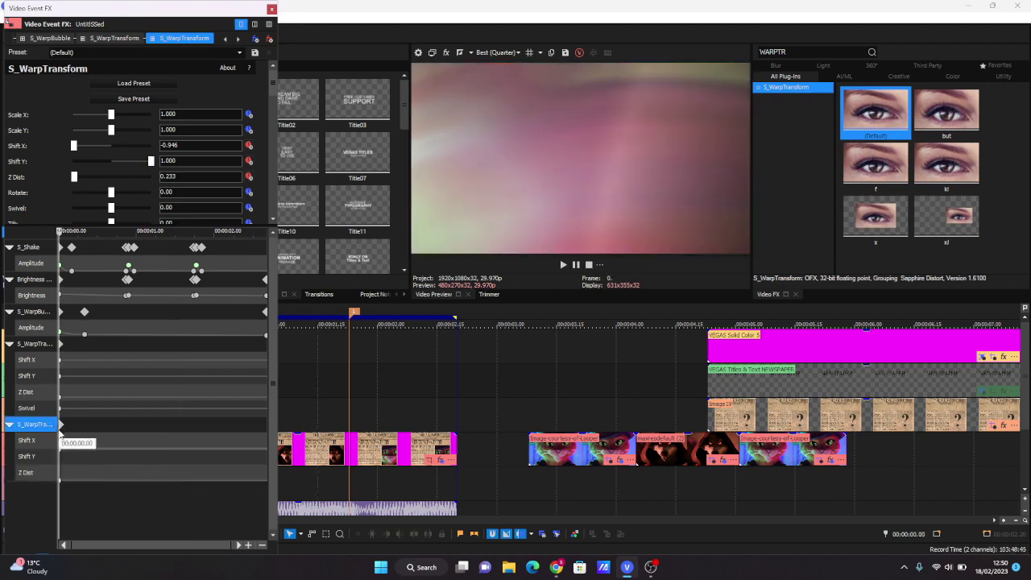
pyautogui.click(59, 442)
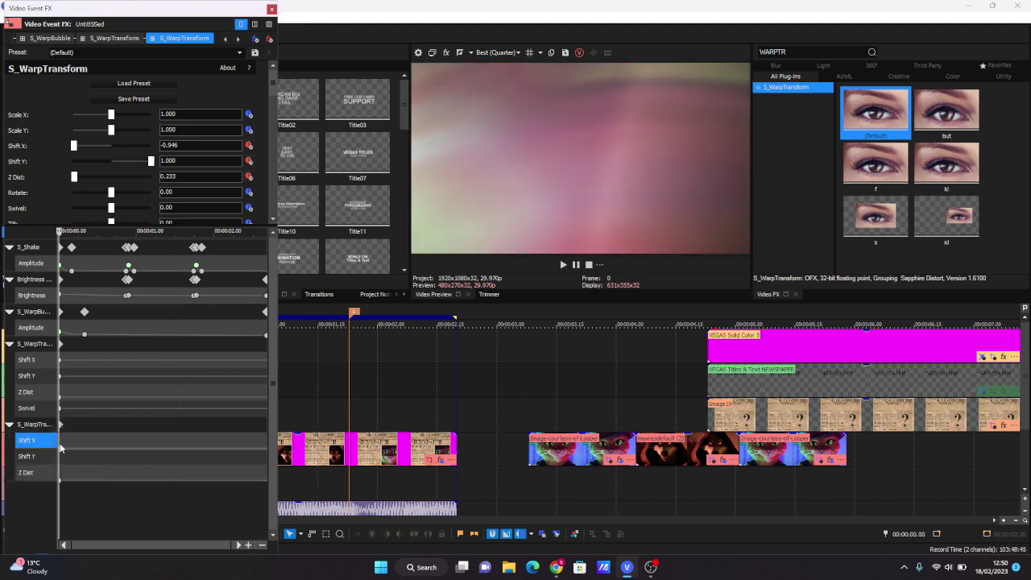
pyautogui.keyDown('ctrl'); pyautogui.click(60, 464); pyautogui.keyUp('ctrl')
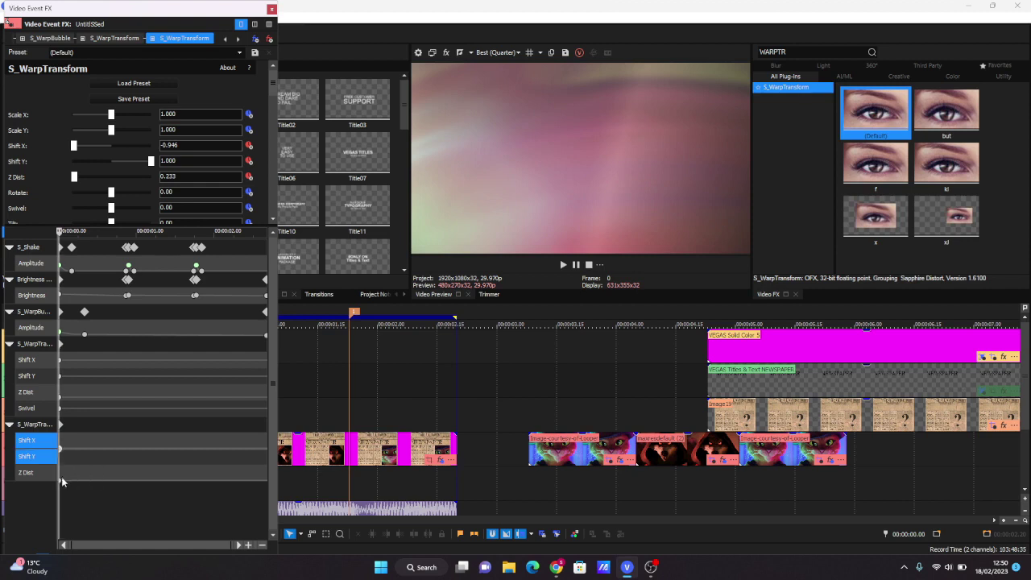
pyautogui.keyDown('ctrl'); pyautogui.click(61, 481); pyautogui.keyUp('ctrl')
pyautogui.doubleClick(62, 481)
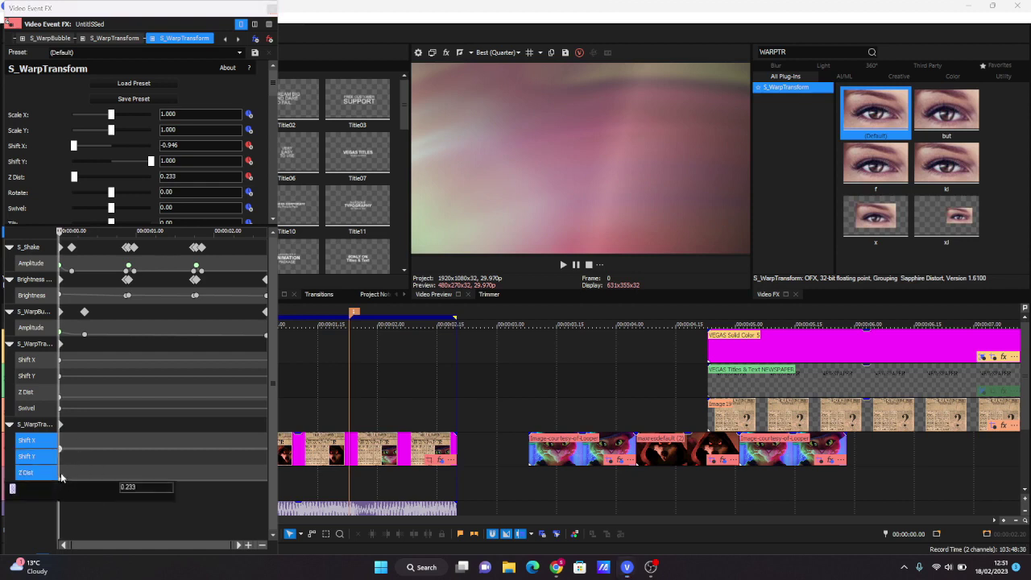
pyautogui.rightClick(61, 478)
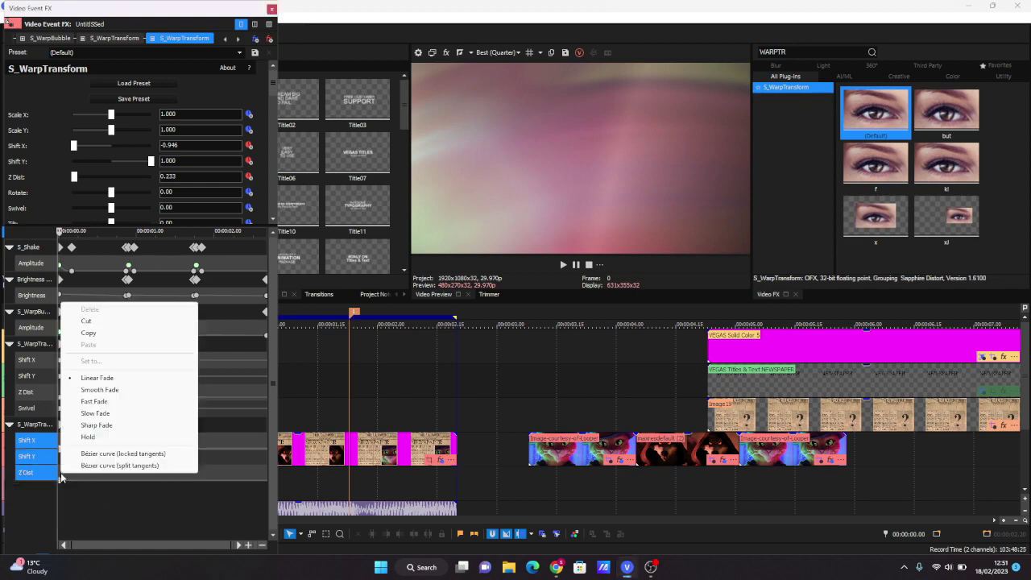
pyautogui.click(119, 454)
# - At 00:00:01.02 reset Shift X 0, Shift Y 0, Z Dist 1 as Bézier keyframes
pyautogui.press('space')
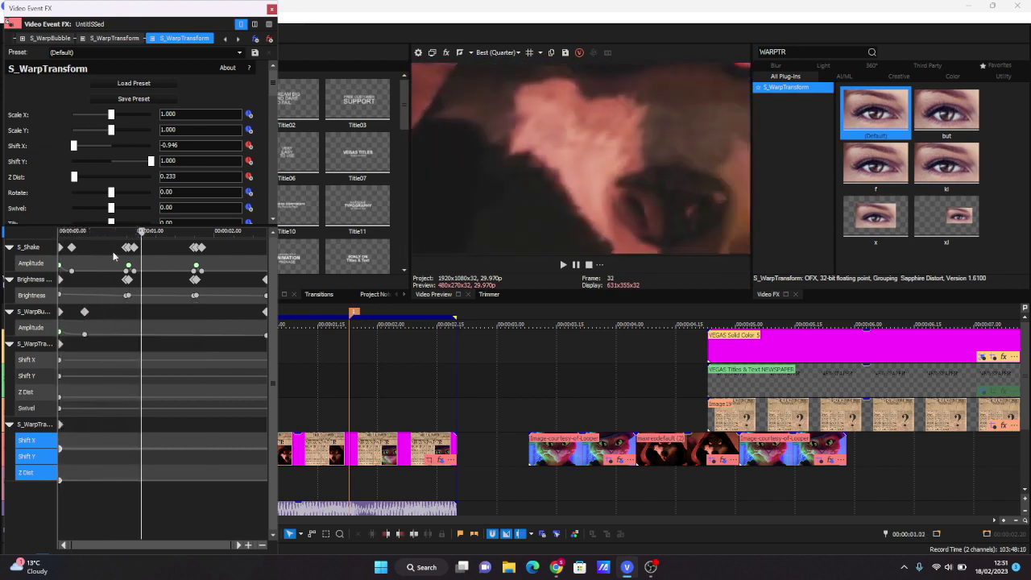
pyautogui.doubleClick(117, 160)
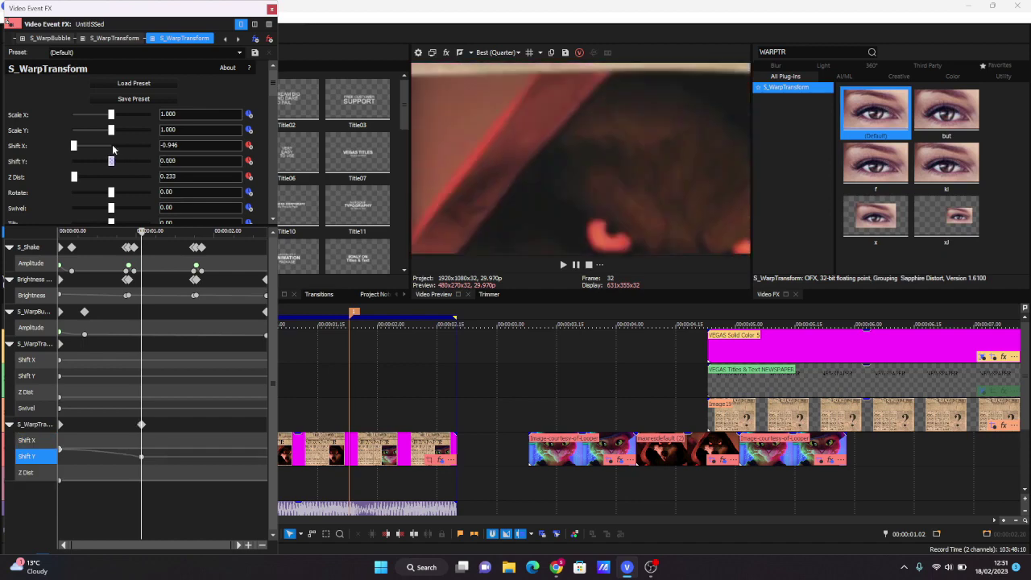
pyautogui.doubleClick(113, 146)
pyautogui.doubleClick(81, 177)
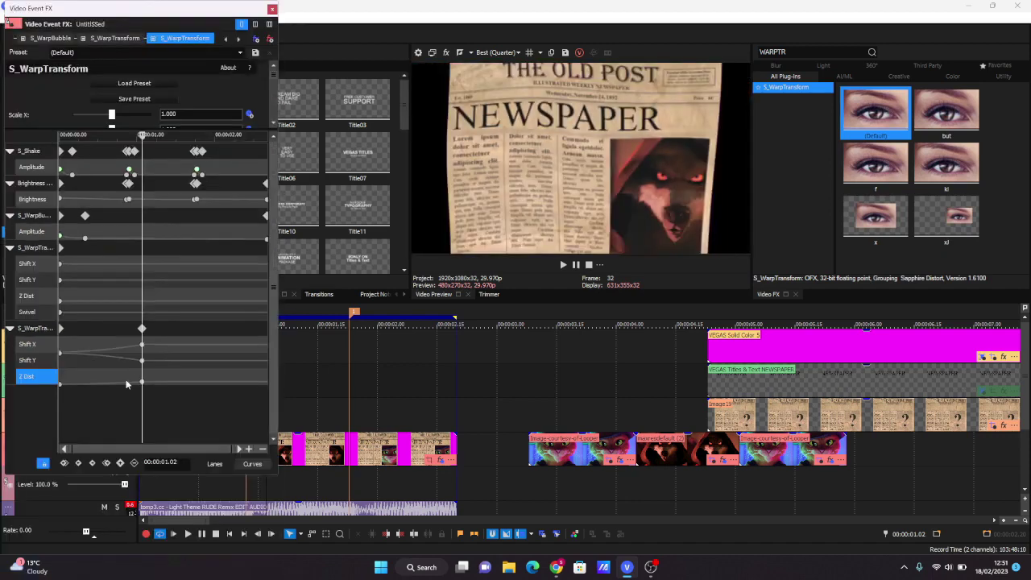
pyautogui.click(143, 359)
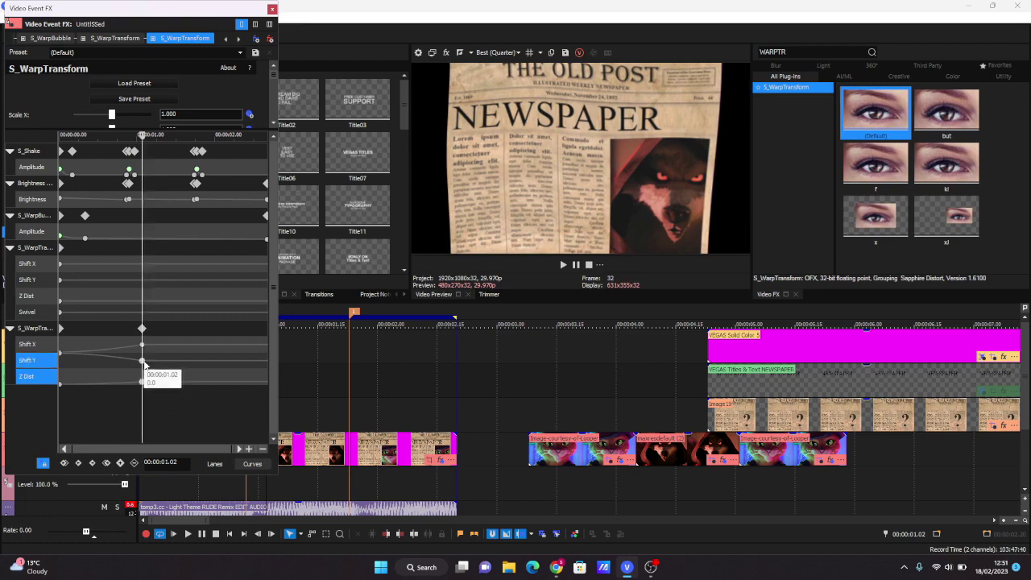
pyautogui.click(144, 346)
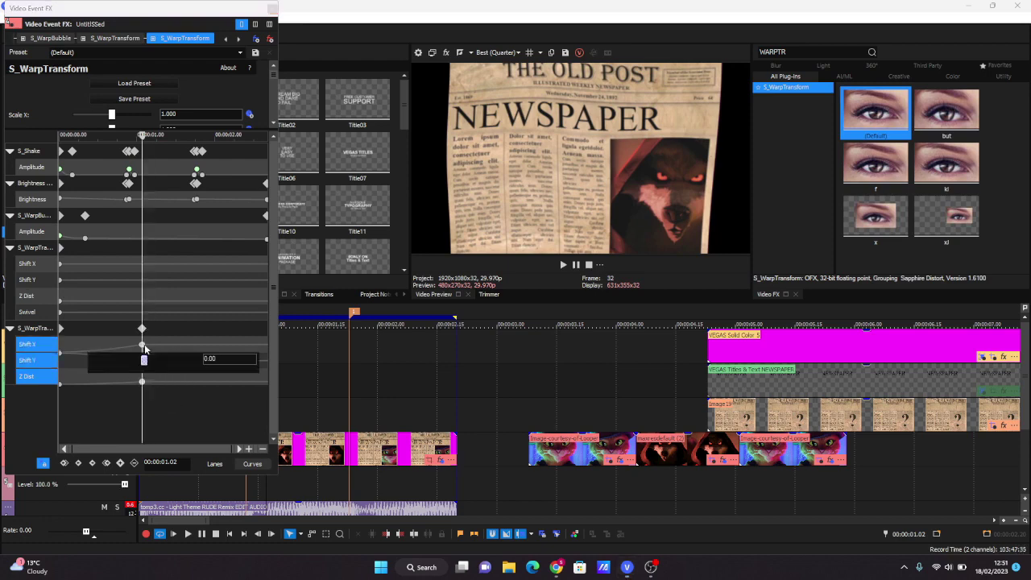
pyautogui.rightClick(144, 348)
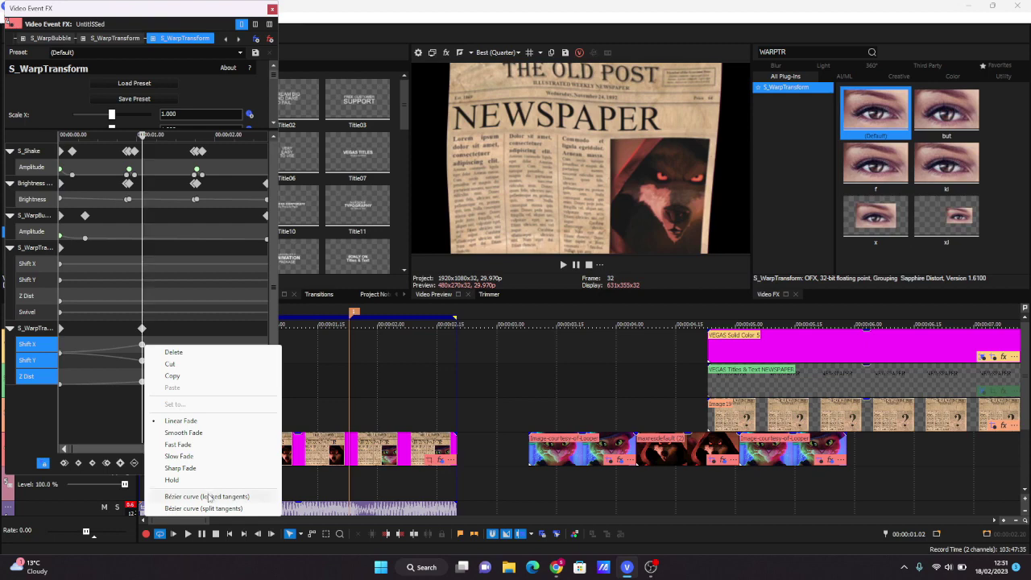
pyautogui.click(209, 497)
pyautogui.click(252, 464)
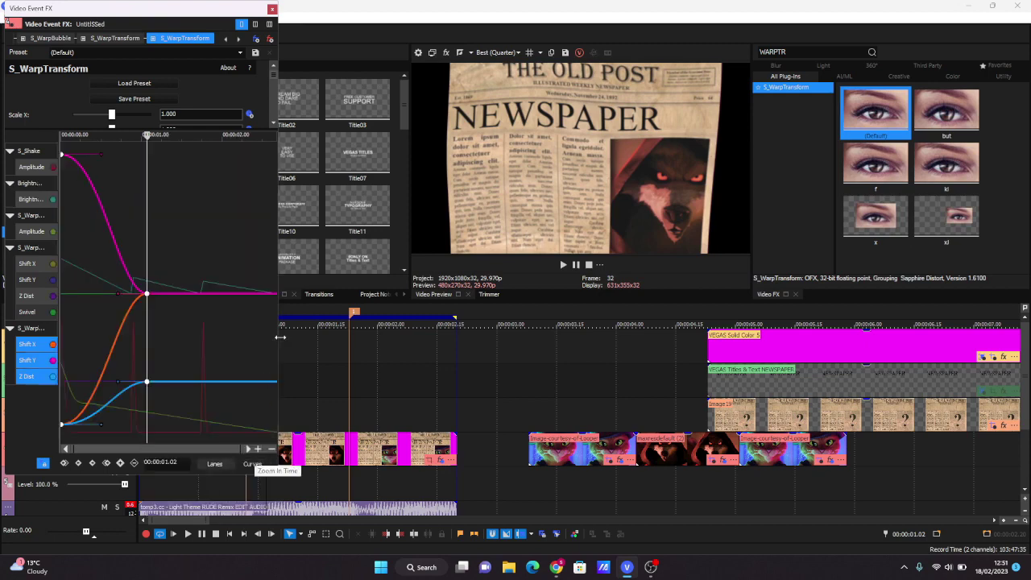
# - Widen the curve editor and bend the Shift Y curve to change fast at the start
pyautogui.moveTo(280, 337); pyautogui.dragTo(493, 338)
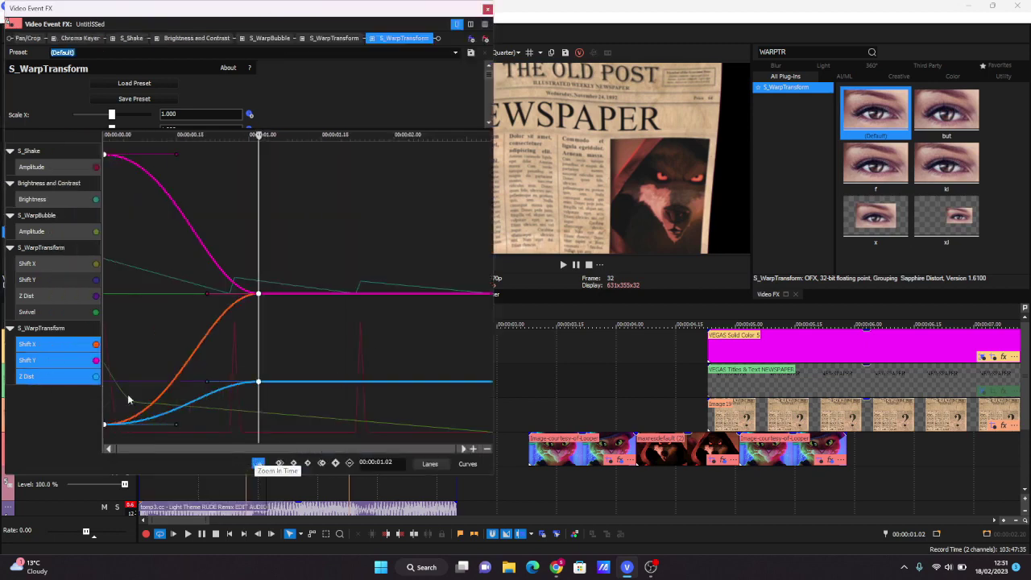
pyautogui.click(159, 351)
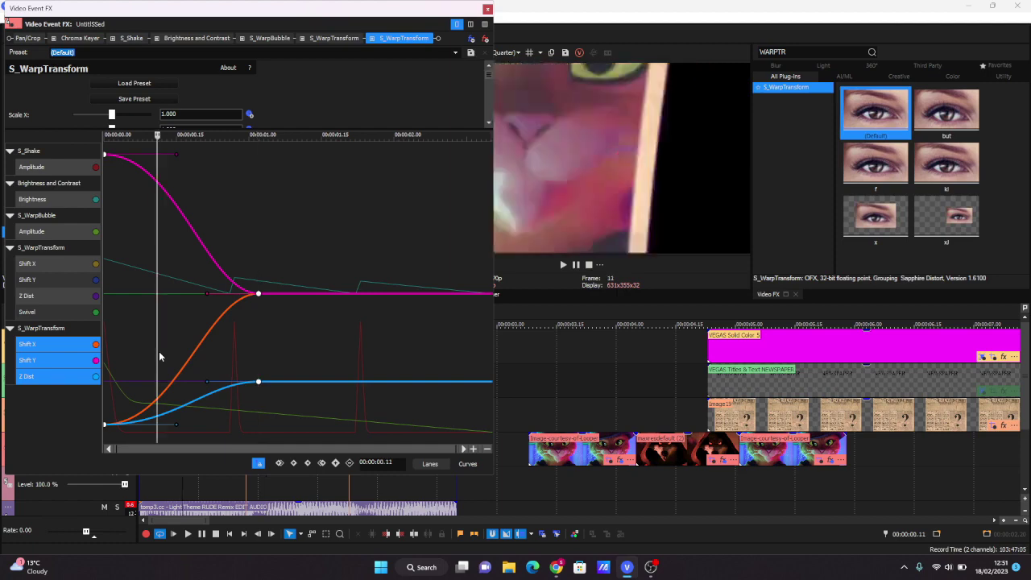
pyautogui.click(63, 364)
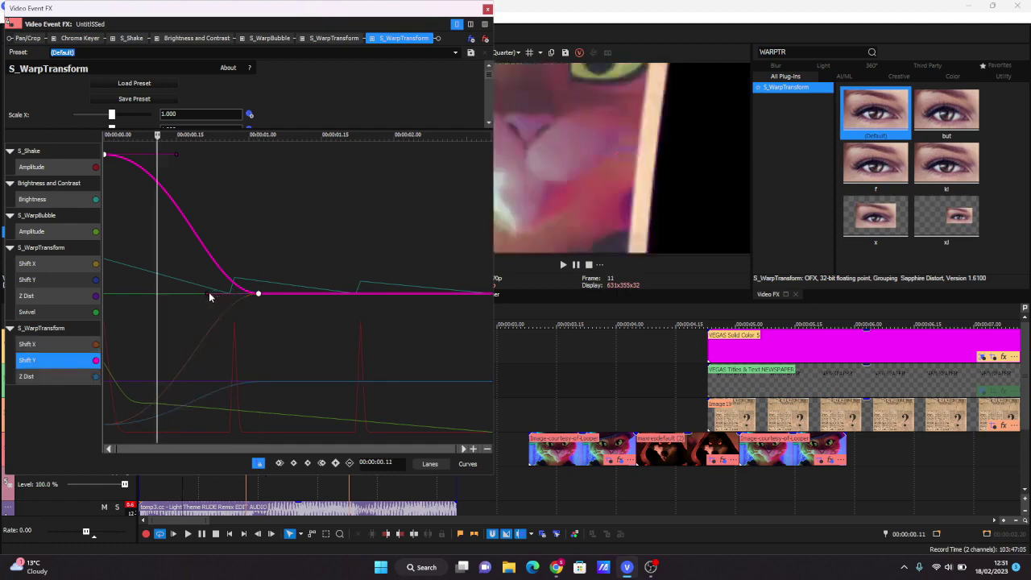
pyautogui.moveTo(207, 292); pyautogui.dragTo(135, 292)
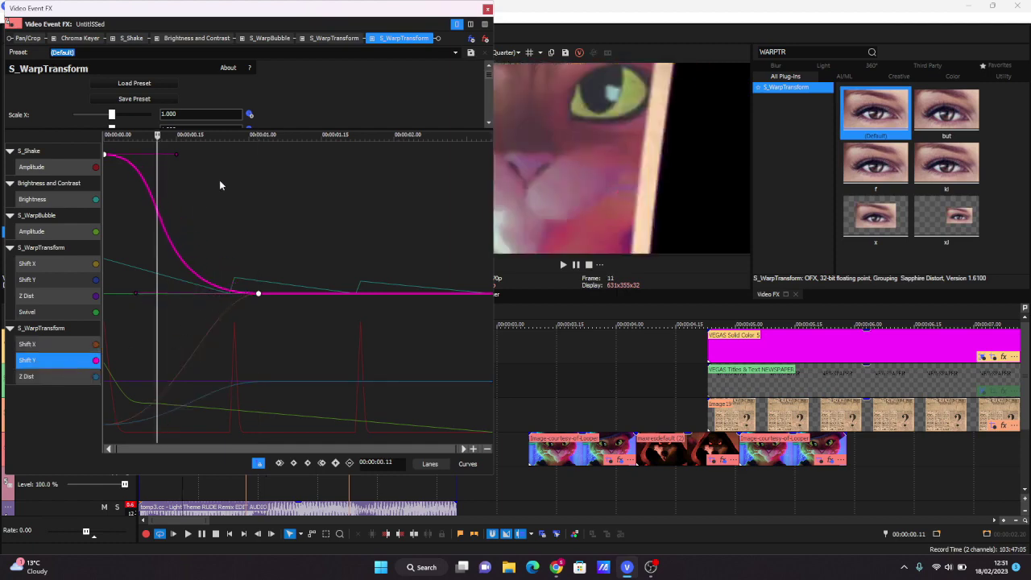
pyautogui.moveTo(175, 153); pyautogui.dragTo(113, 282)
# - Bend the Z Dist and Shift X curves to rise sharply then settle gently
pyautogui.click(43, 377)
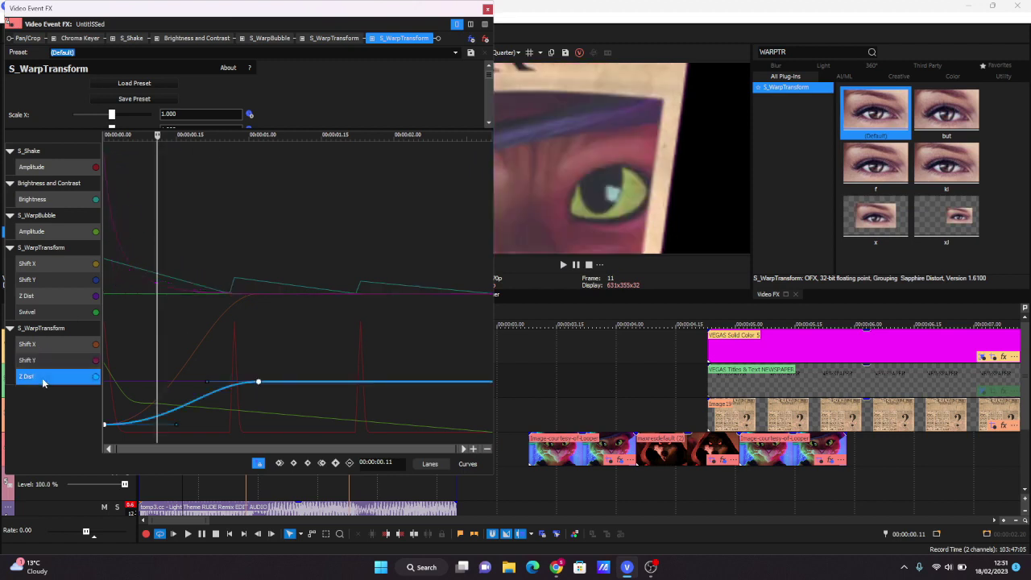
pyautogui.moveTo(175, 424); pyautogui.dragTo(112, 396)
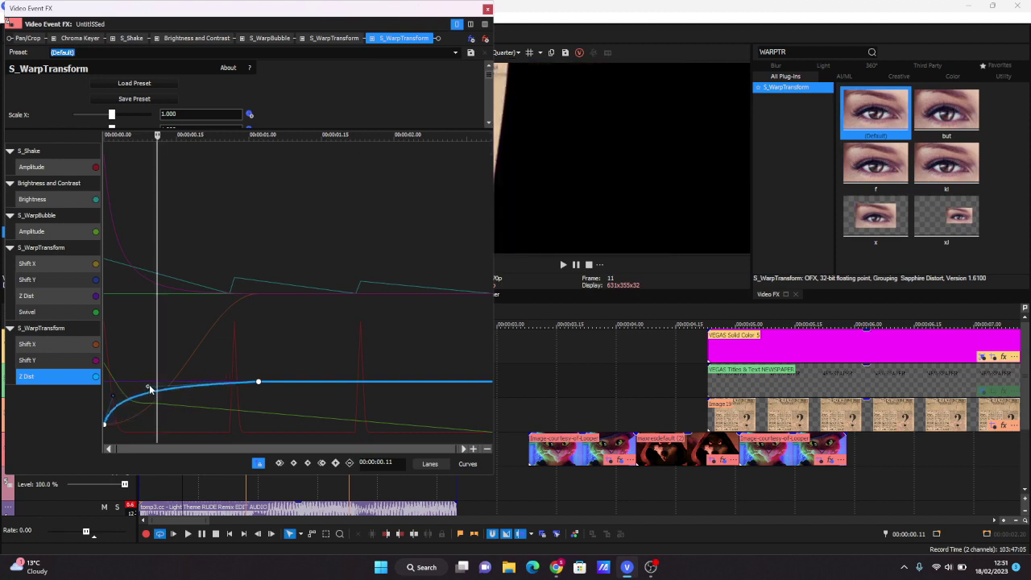
pyautogui.click(55, 345)
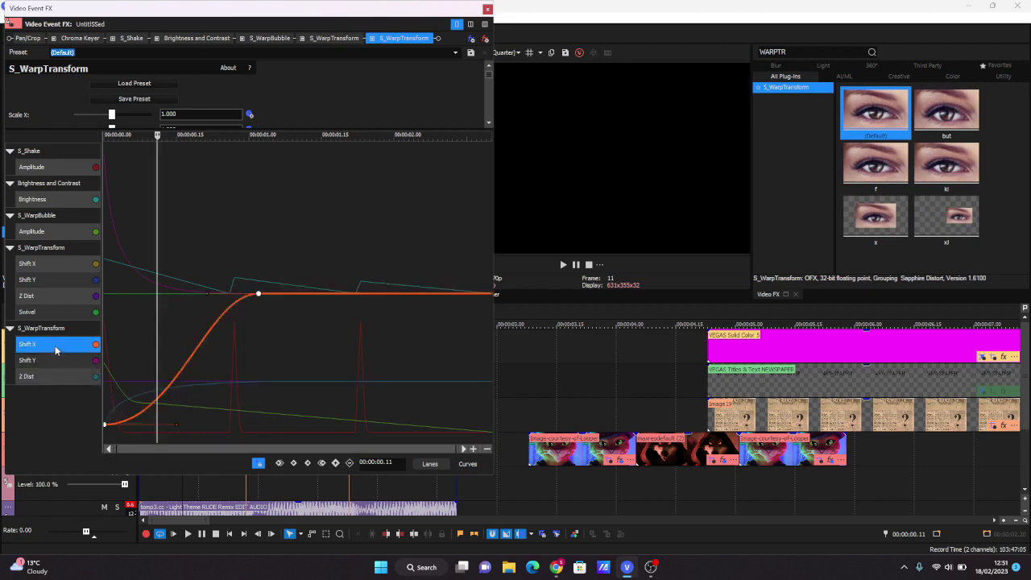
pyautogui.moveTo(207, 294); pyautogui.dragTo(119, 298)
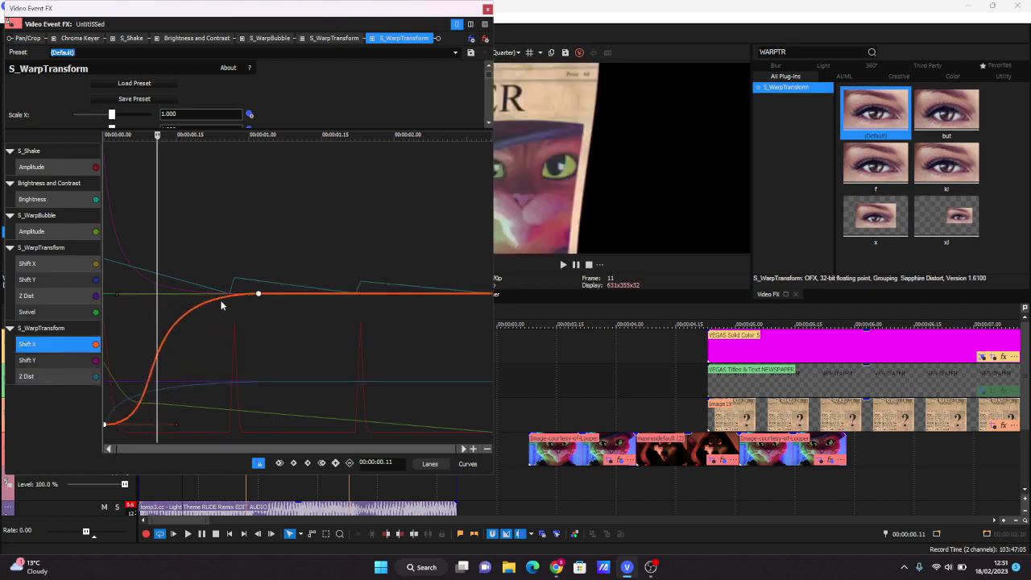
pyautogui.moveTo(177, 424); pyautogui.dragTo(128, 303)
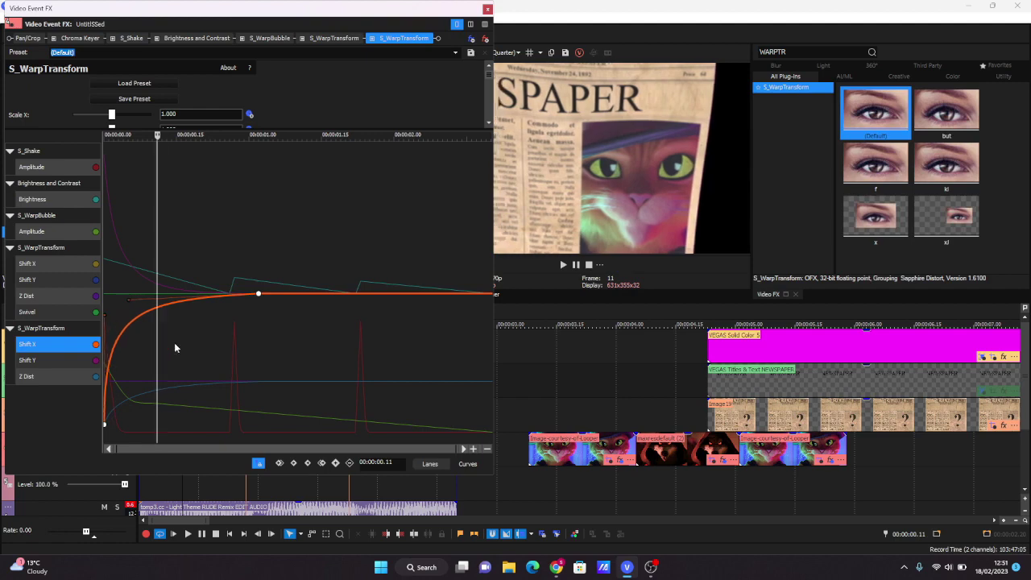
pyautogui.moveTo(174, 347); pyautogui.dragTo(212, 359)
# - Show the other Warp Transform's settings and place the playhead at frame 25
pyautogui.click(212, 361)
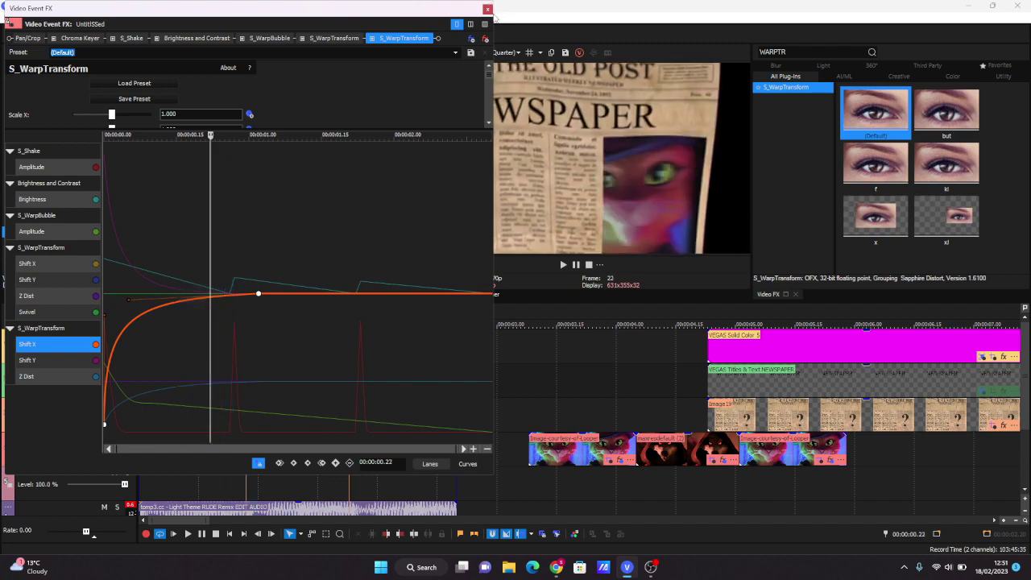
pyautogui.click(427, 463)
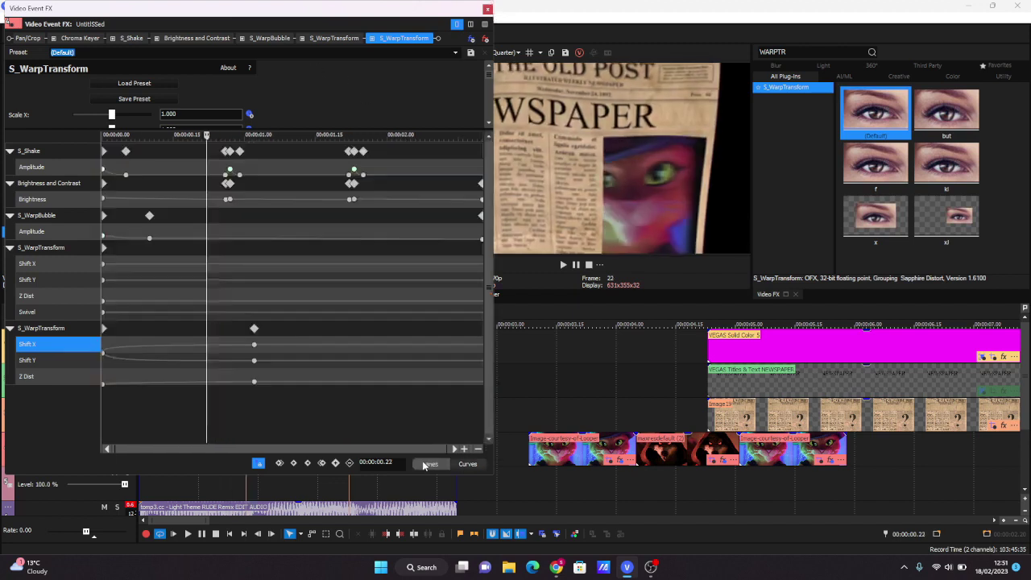
pyautogui.click(331, 38)
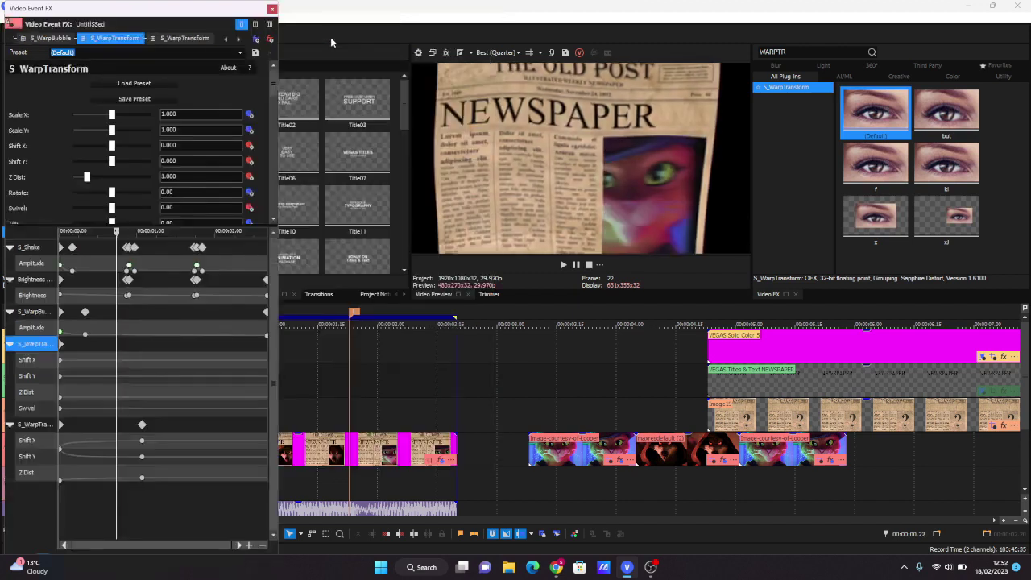
pyautogui.click(185, 38)
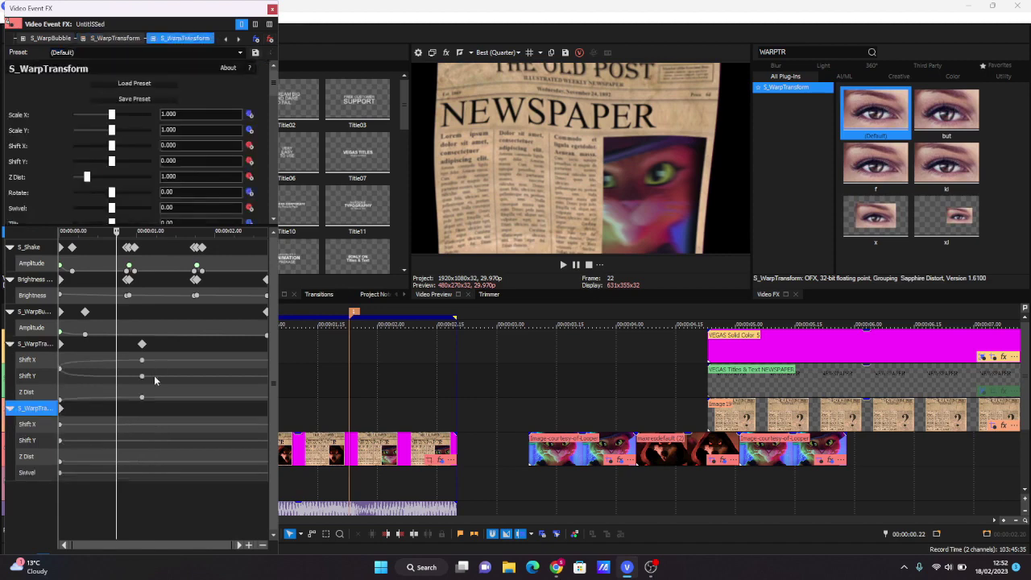
pyautogui.click(291, 450)
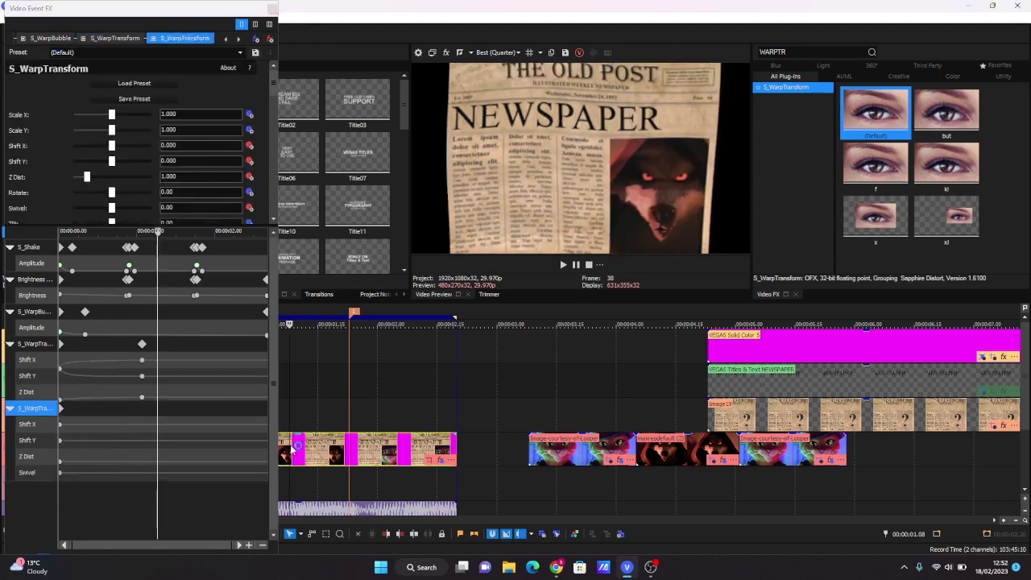
pyautogui.scroll(2, 291, 449)
pyautogui.click(286, 449)
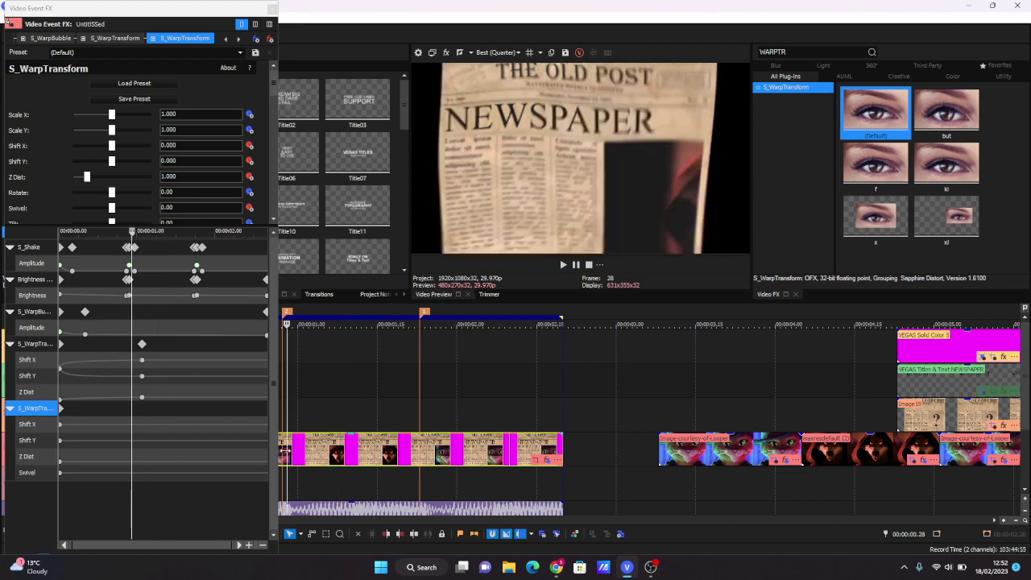
pyautogui.scroll(2, 286, 449)
pyautogui.press('Left')
pyautogui.press('Left')
pyautogui.press('Left')
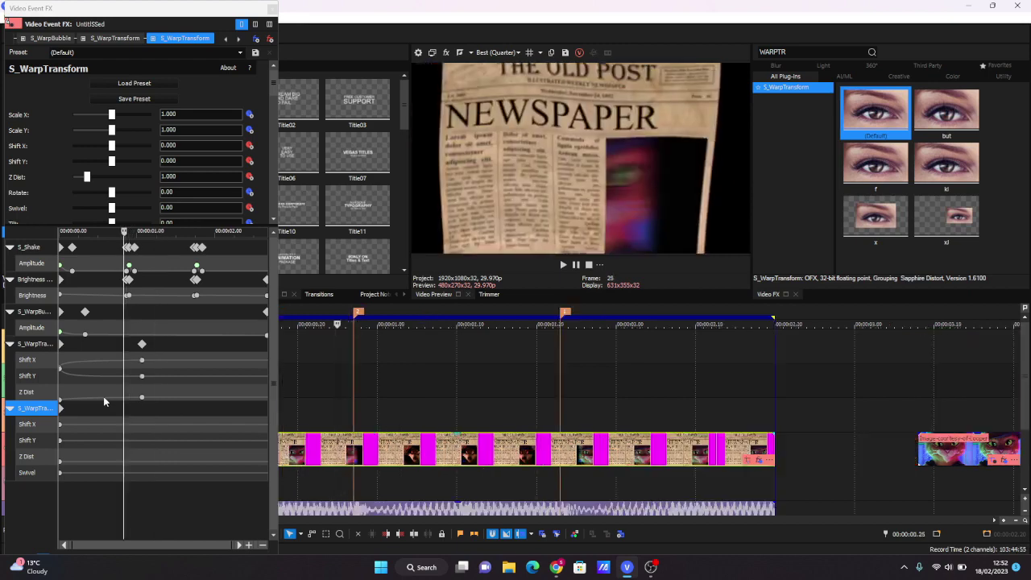
# - Keyframe all second Warp Transform parameters at 00:00:00.24 and preview the clip
pyautogui.click(29, 440)
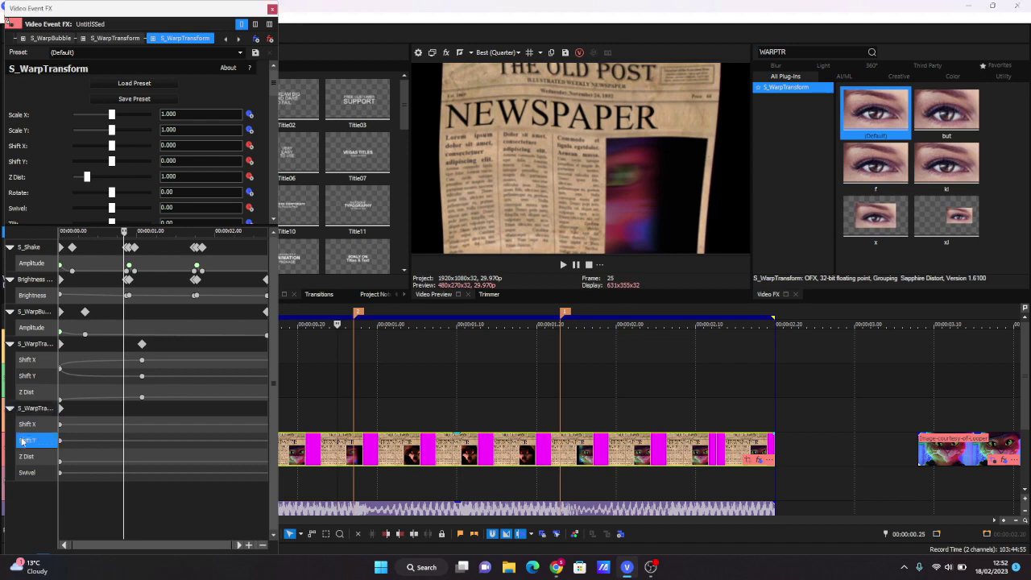
pyautogui.click(62, 409)
pyautogui.doubleClick(122, 408)
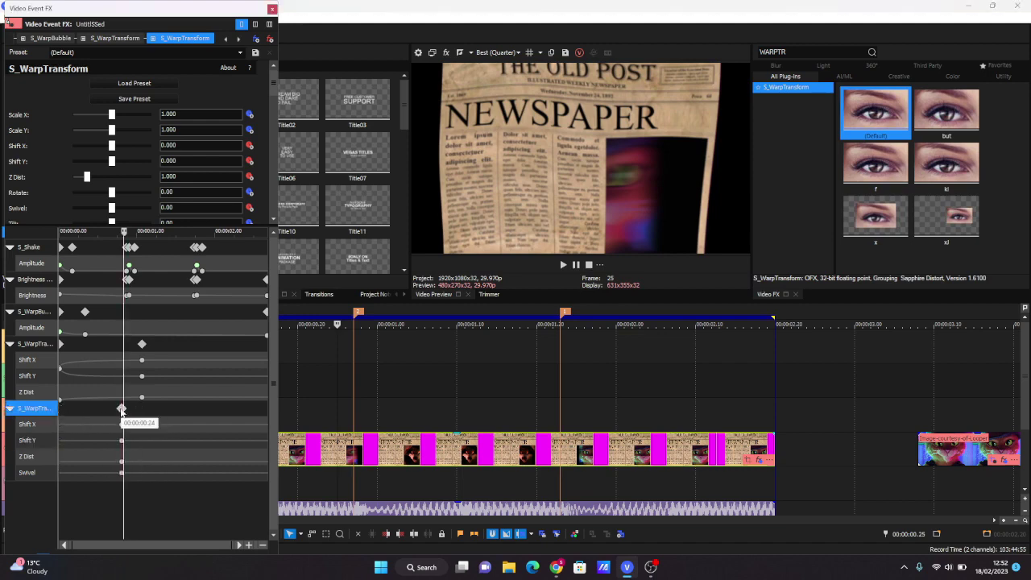
pyautogui.moveTo(122, 409); pyautogui.dragTo(124, 410)
pyautogui.press('space')
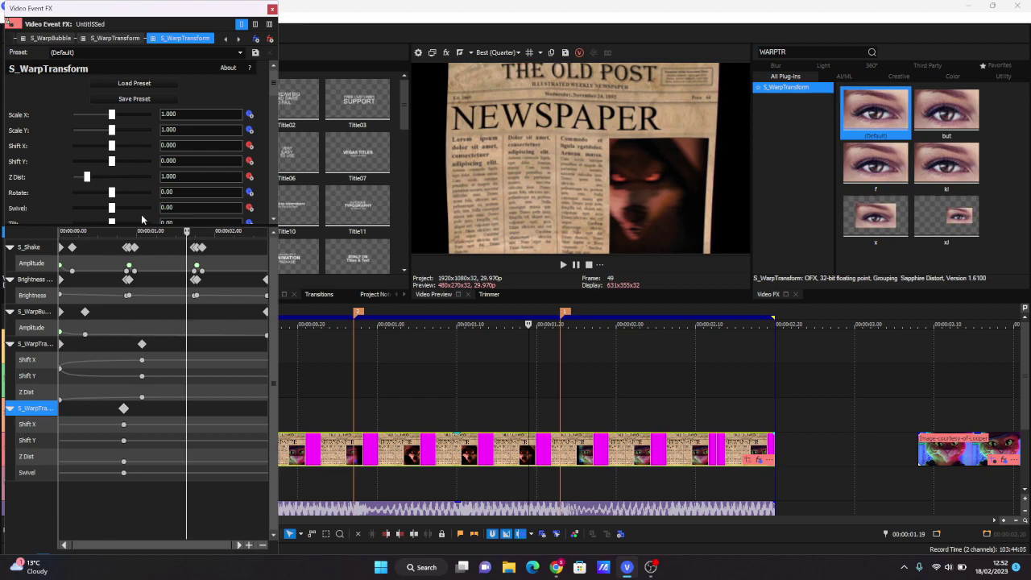
pyautogui.click(198, 213)
# - At frame 49, enter Swivel 8 and set Z Dist 0.600, Shift X 0.143, Shift Y -0.333
pyautogui.write('7')
pyautogui.press('Return')
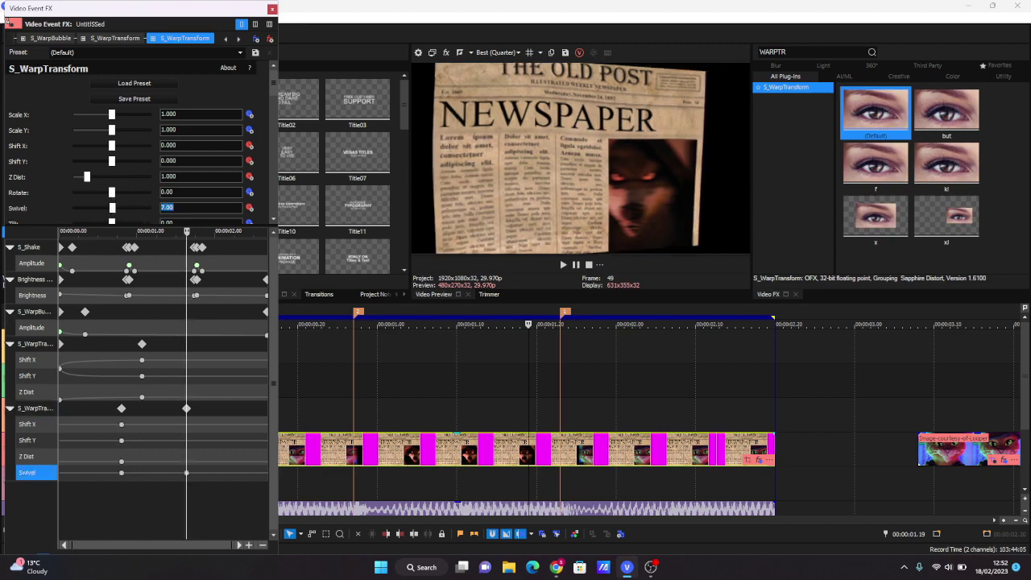
pyautogui.write('8')
pyautogui.press('Return')
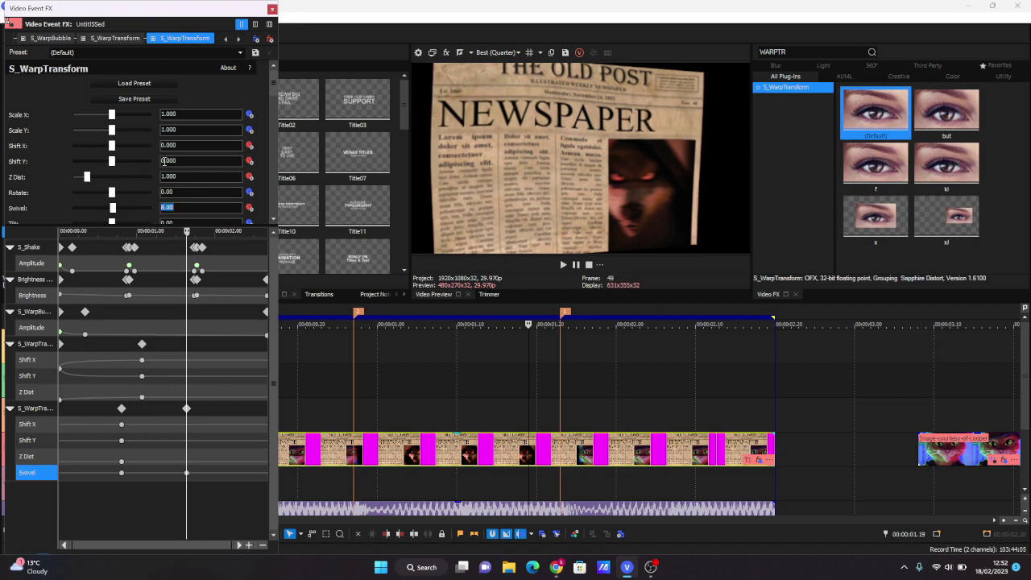
pyautogui.click(204, 175)
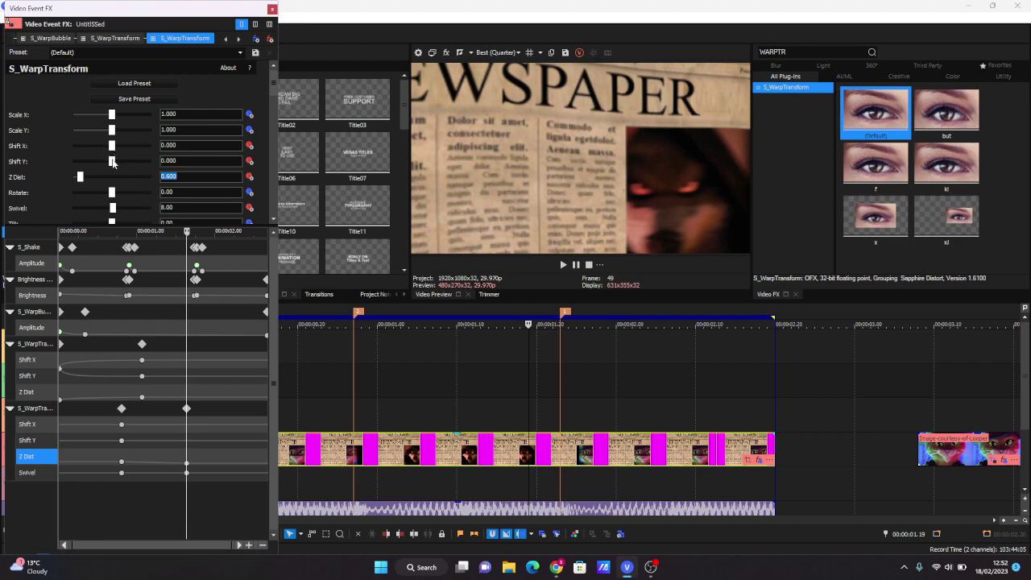
pyautogui.moveTo(112, 163)
pyautogui.mouseDown()
pyautogui.moveTo(96, 163)
pyautogui.moveTo(117, 146)
pyautogui.mouseUp()
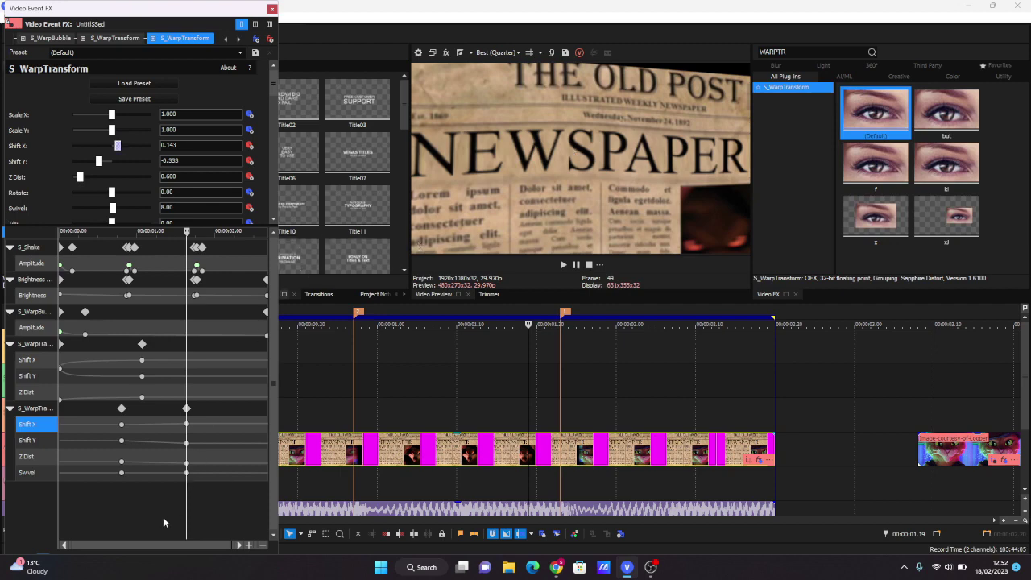
pyautogui.click(186, 473)
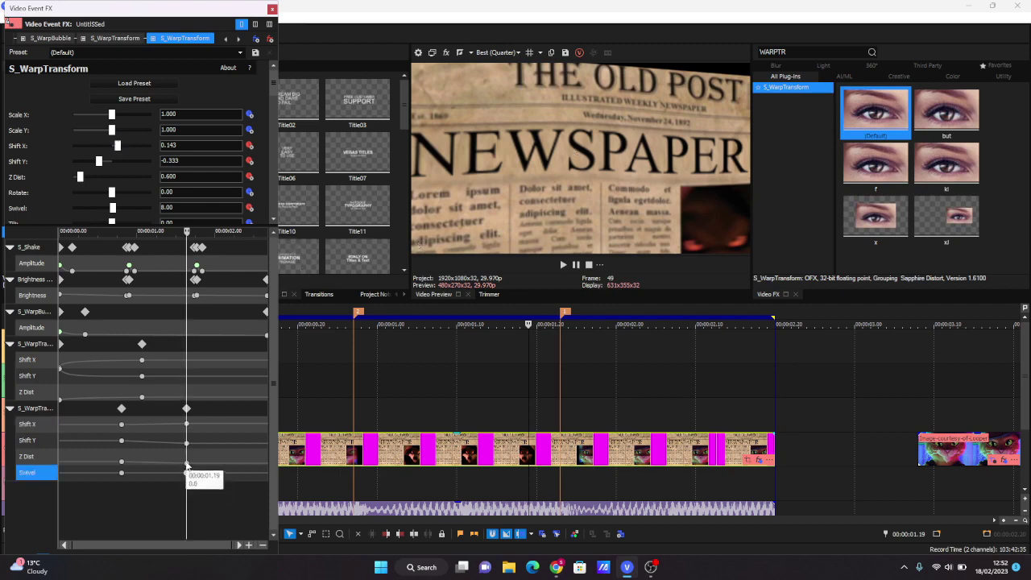
pyautogui.keyDown('ctrl'); pyautogui.click(186, 463); pyautogui.keyUp('ctrl')
pyautogui.keyDown('ctrl'); pyautogui.click(186, 443); pyautogui.keyUp('ctrl')
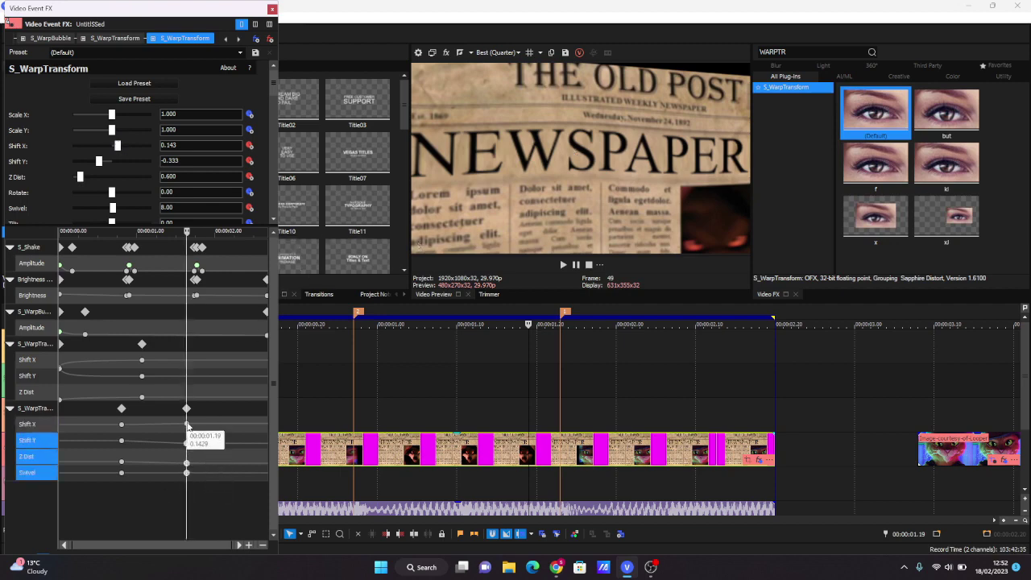
pyautogui.keyDown('ctrl'); pyautogui.click(186, 424); pyautogui.keyUp('ctrl')
pyautogui.rightClick(186, 424)
pyautogui.press('Escape')
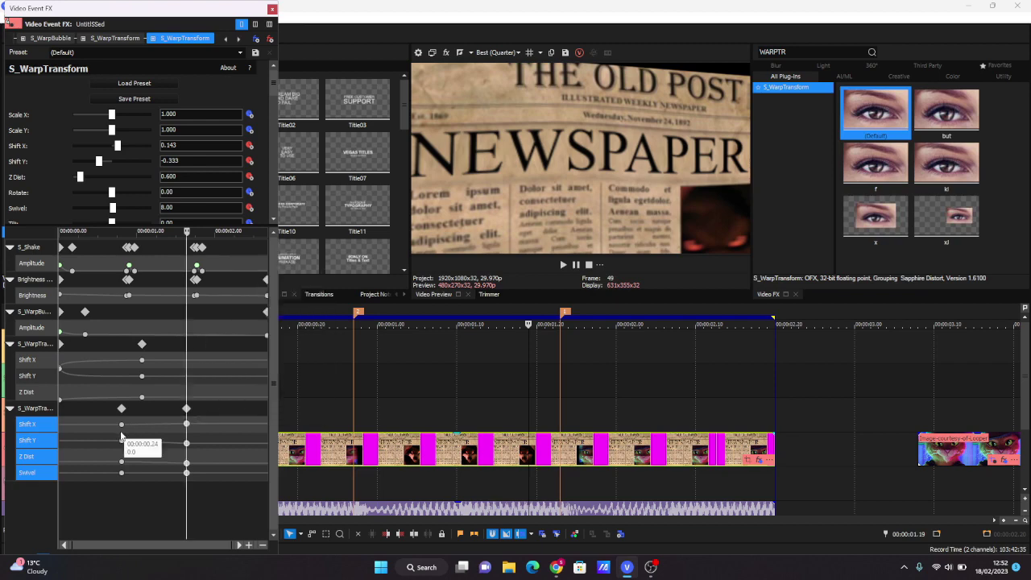
pyautogui.click(121, 436)
pyautogui.rightClick(121, 435)
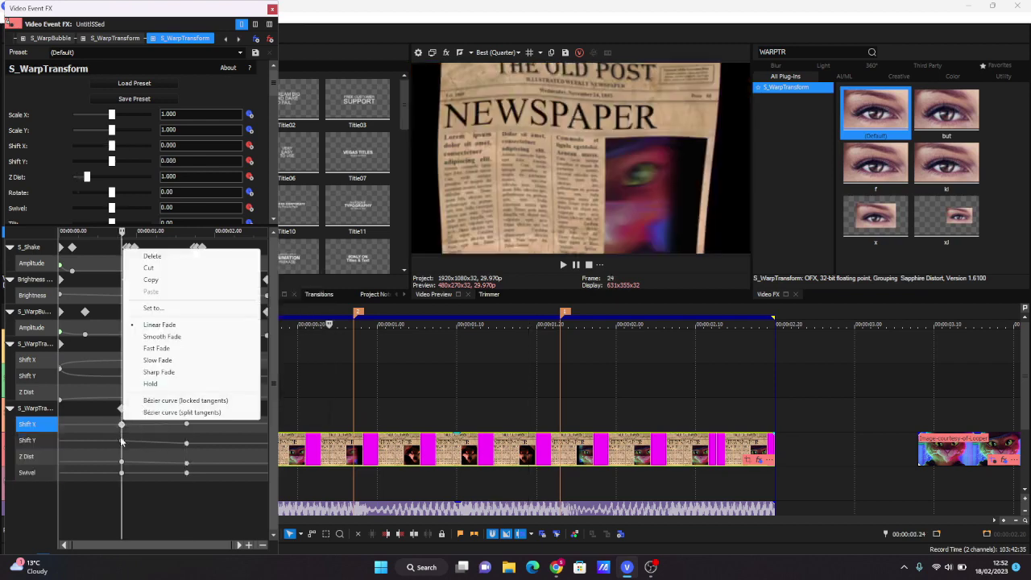
pyautogui.keyDown('ctrl'); pyautogui.click(121, 441); pyautogui.keyUp('ctrl')
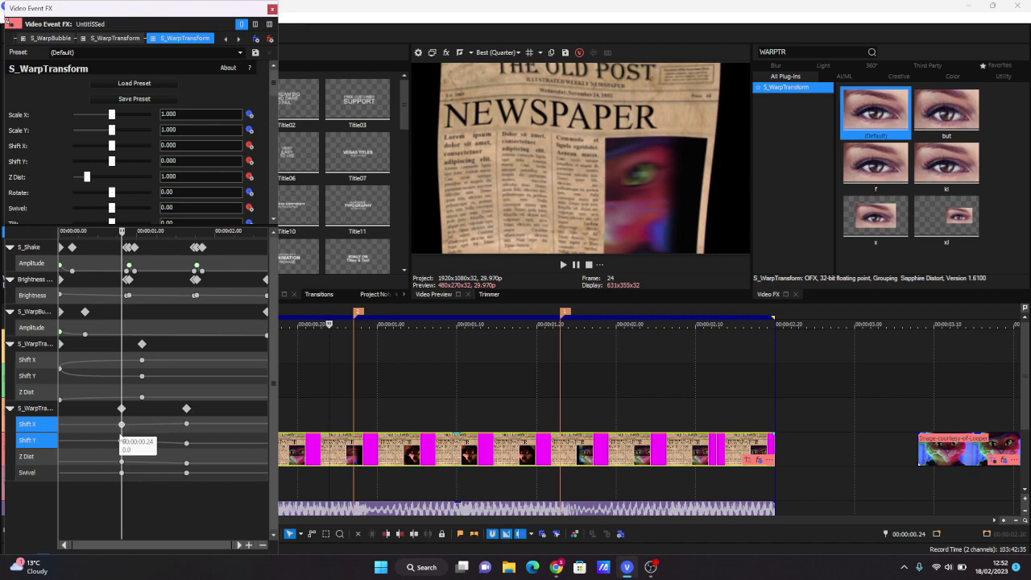
pyautogui.keyDown('ctrl'); pyautogui.click(121, 461); pyautogui.keyUp('ctrl')
pyautogui.keyDown('ctrl'); pyautogui.click(122, 474); pyautogui.keyUp('ctrl')
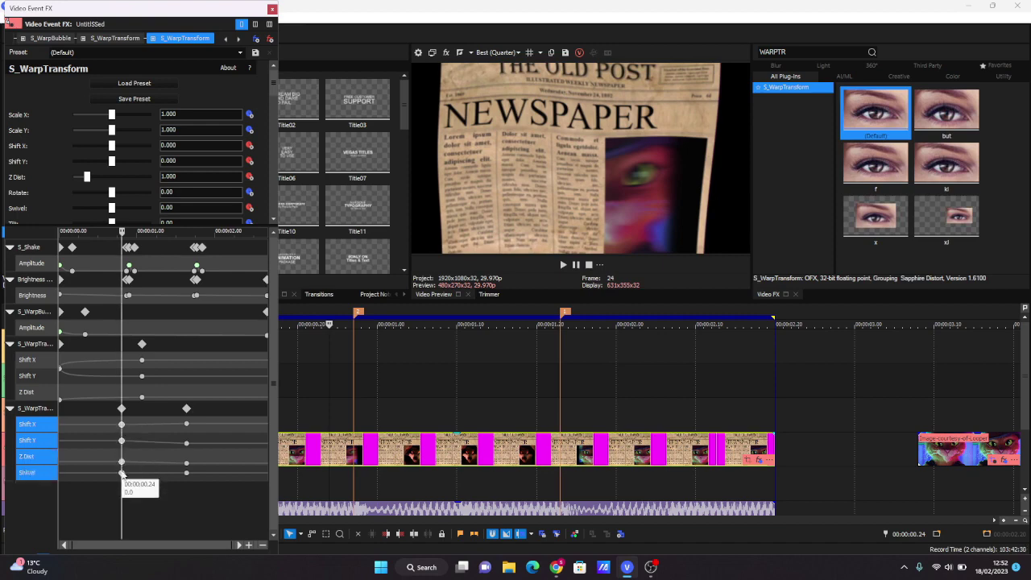
pyautogui.click(121, 474)
pyautogui.keyDown('ctrl'); pyautogui.click(122, 462); pyautogui.keyUp('ctrl')
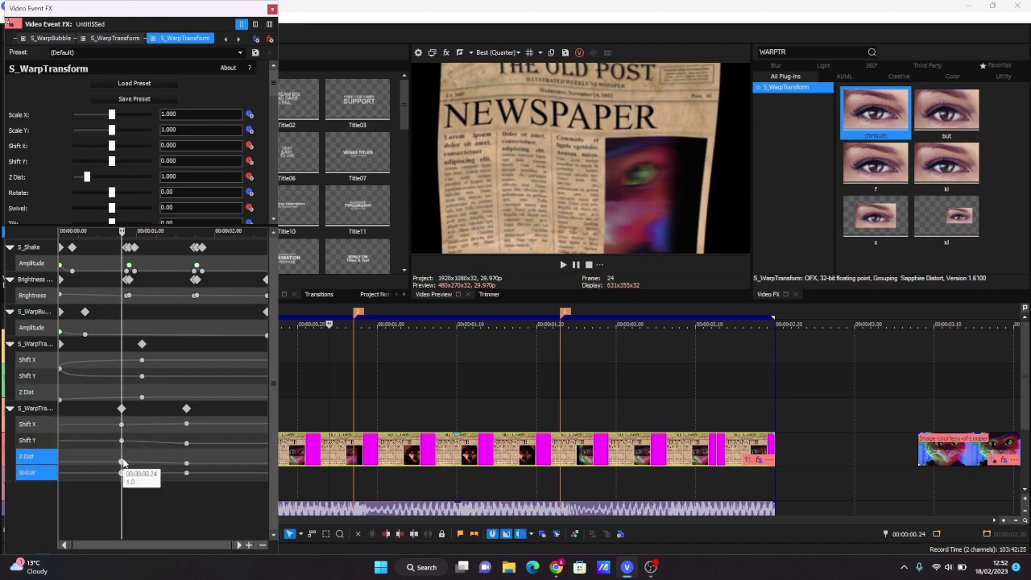
pyautogui.keyDown('ctrl'); pyautogui.click(121, 441); pyautogui.keyUp('ctrl')
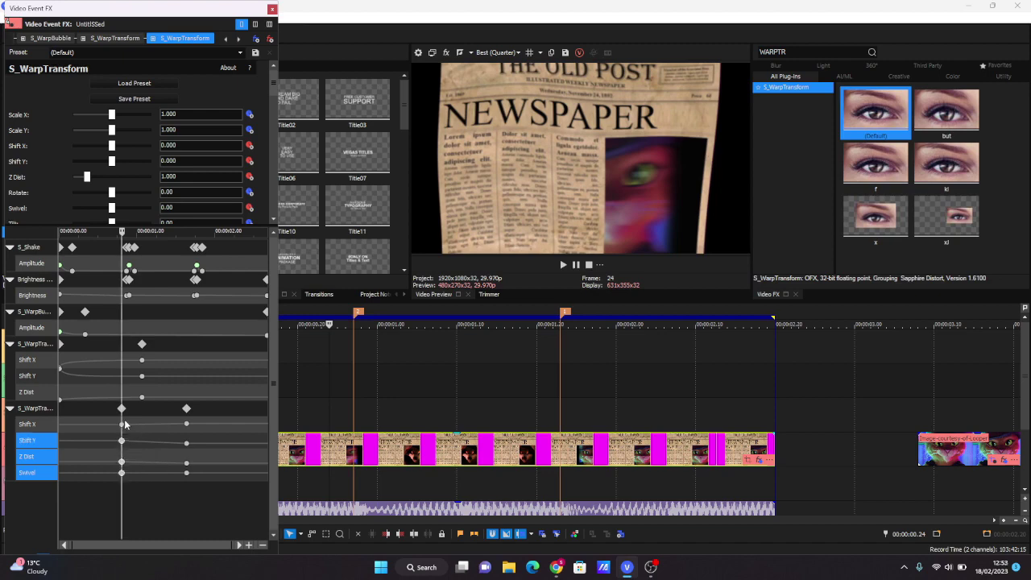
pyautogui.keyDown('ctrl'); pyautogui.click(122, 424); pyautogui.keyUp('ctrl')
pyautogui.rightClick(122, 424)
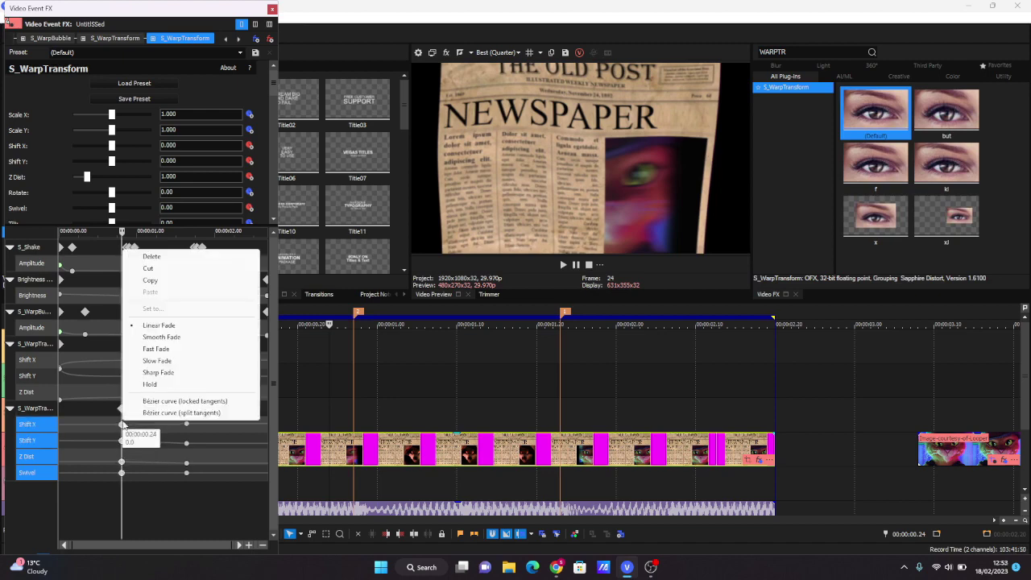
pyautogui.click(127, 411)
pyautogui.click(201, 425)
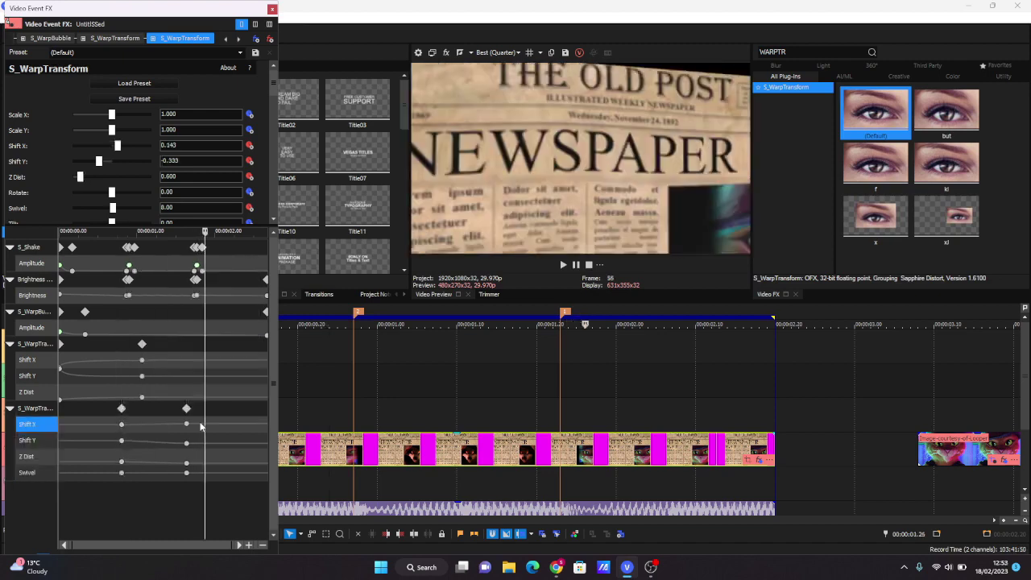
pyautogui.press('space')
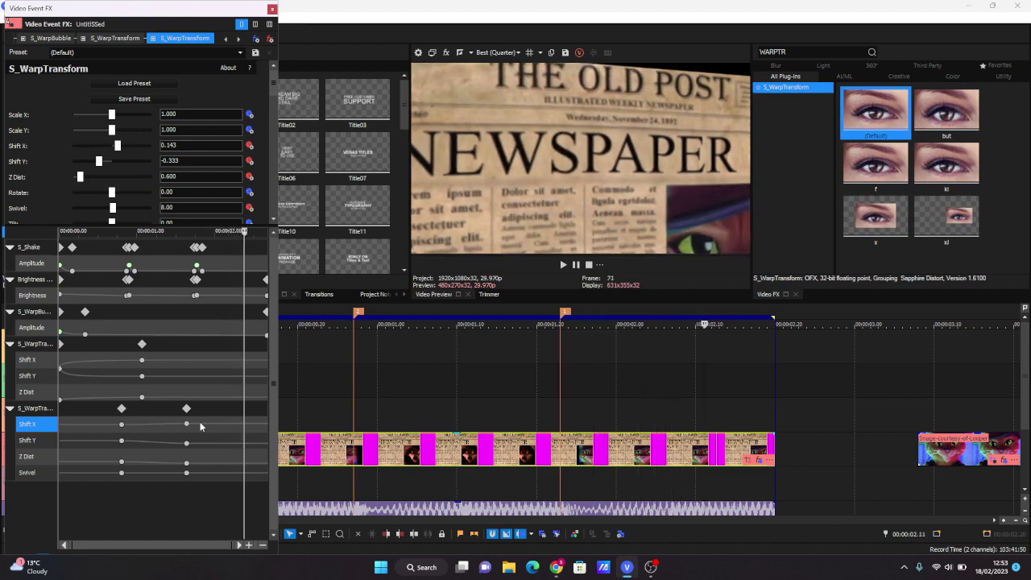
# - Set Shift Y to -0.170 and Swivel to -8 on the second Warp Transform
pyautogui.click(100, 163)
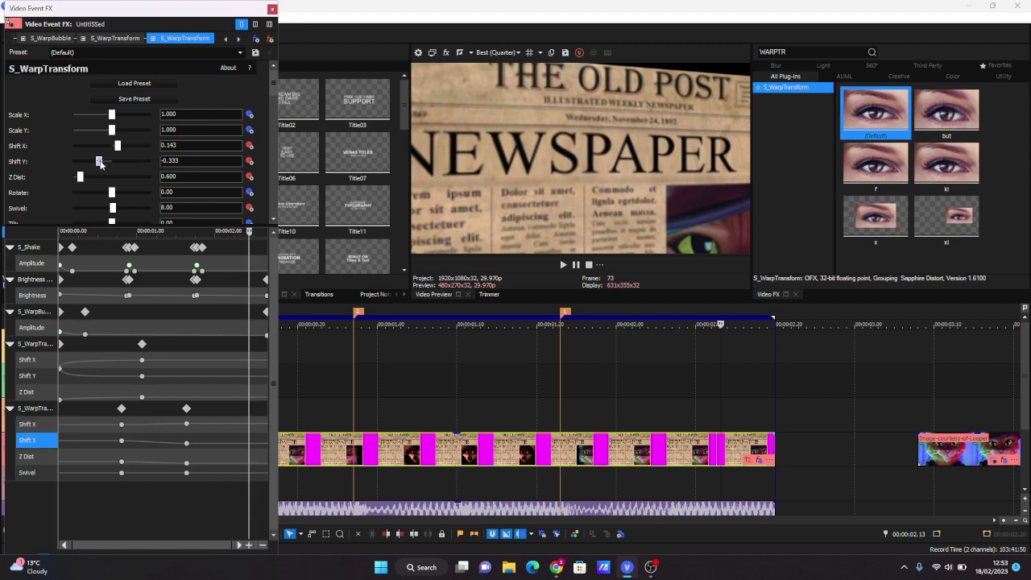
pyautogui.doubleClick(100, 163)
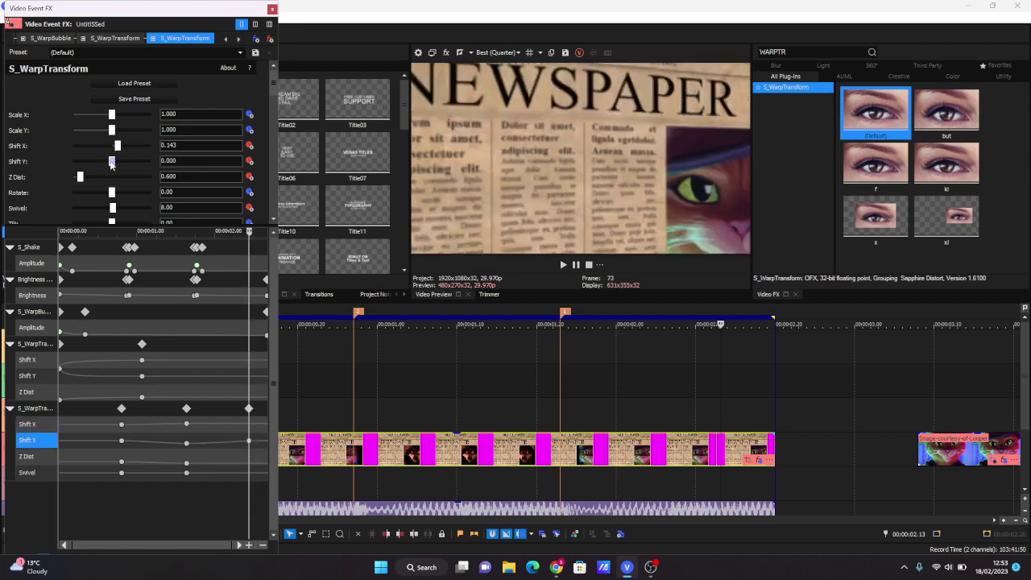
pyautogui.moveTo(111, 164); pyautogui.dragTo(87, 178)
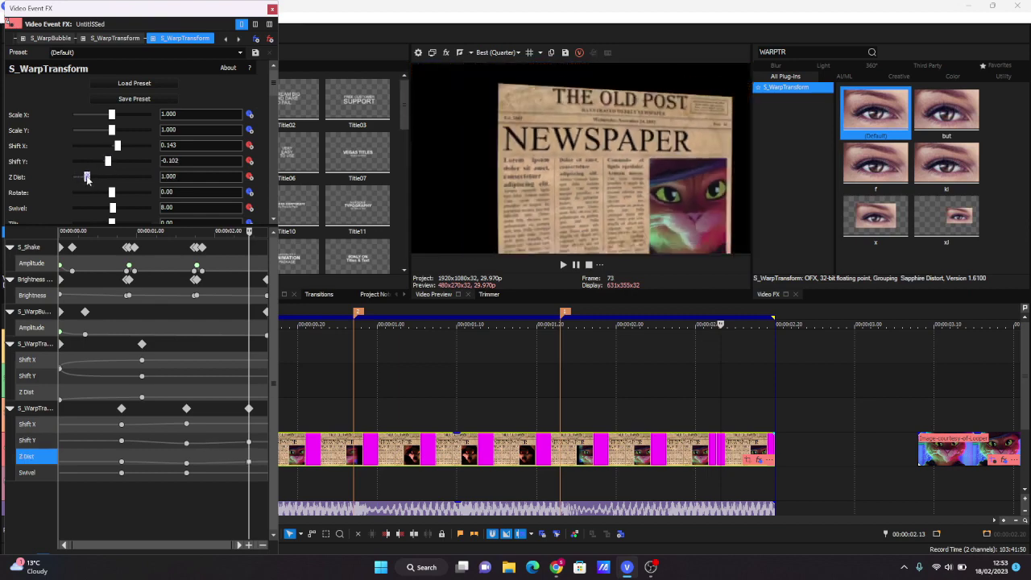
pyautogui.click(183, 210)
pyautogui.write('-')
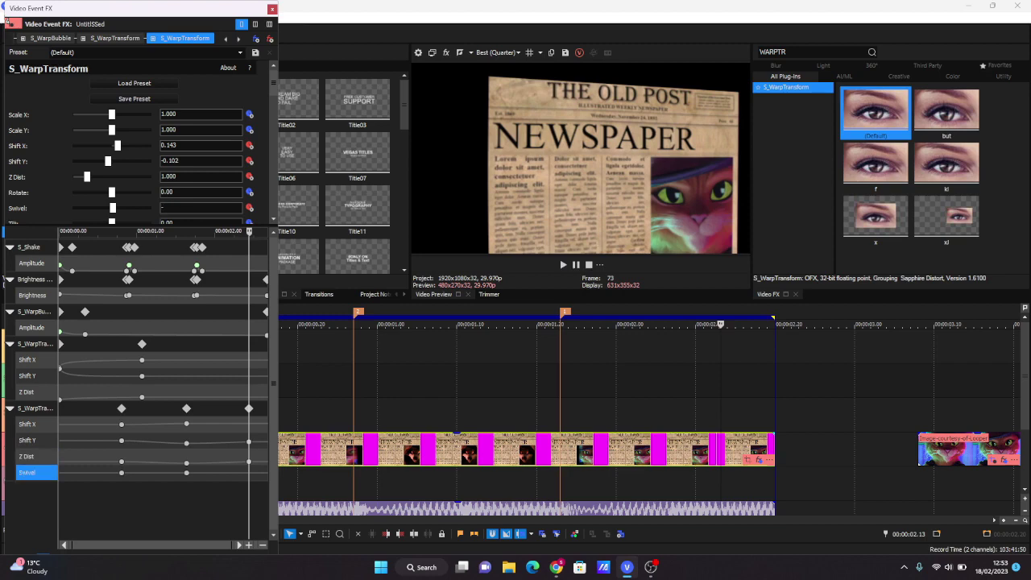
pyautogui.write('8')
pyautogui.press('Return')
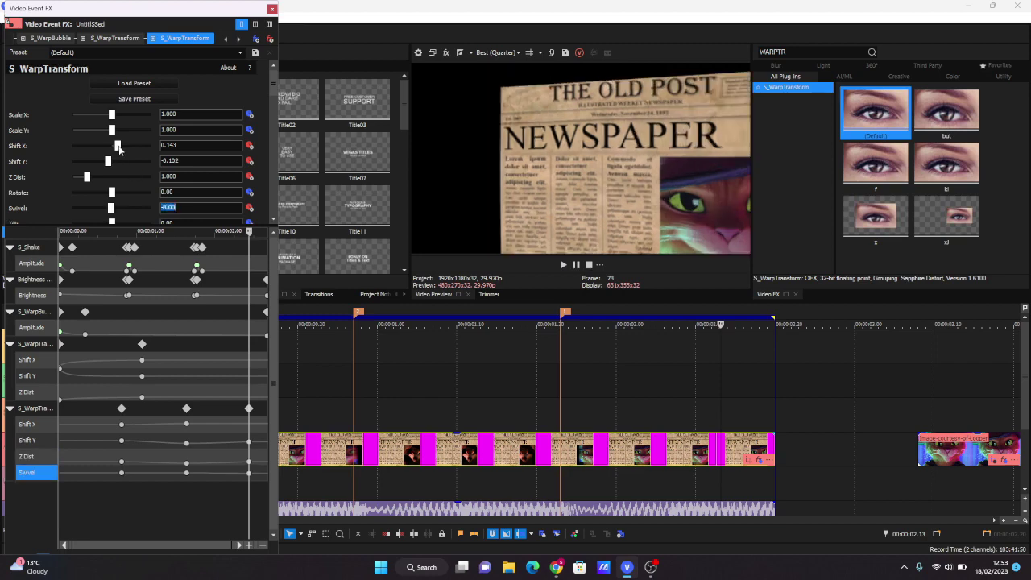
# - Shift the page left with Shift X and ease the zoom back out to Z Dist 1.000
pyautogui.moveTo(118, 148); pyautogui.dragTo(108, 147)
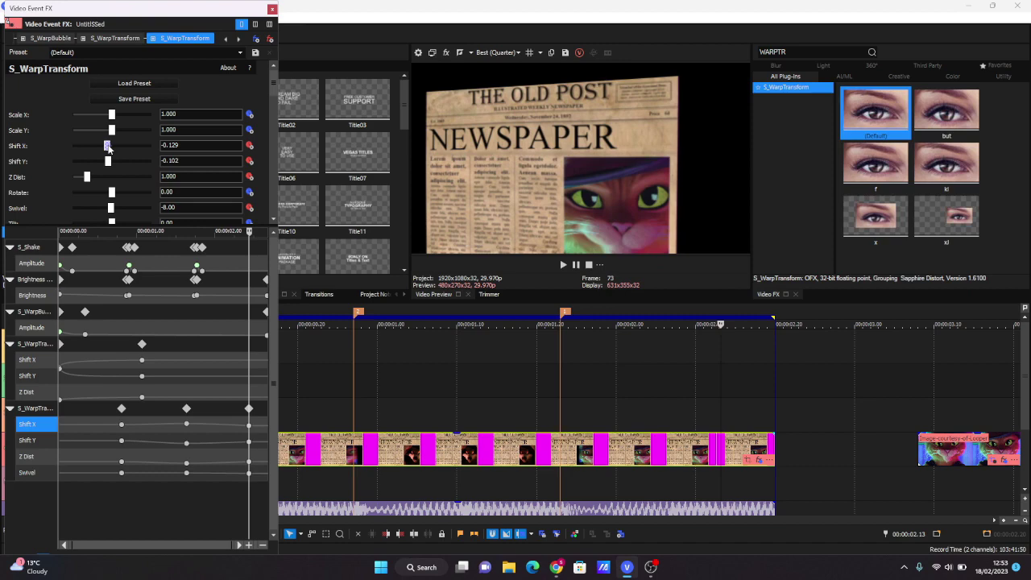
pyautogui.moveTo(89, 177); pyautogui.dragTo(82, 177)
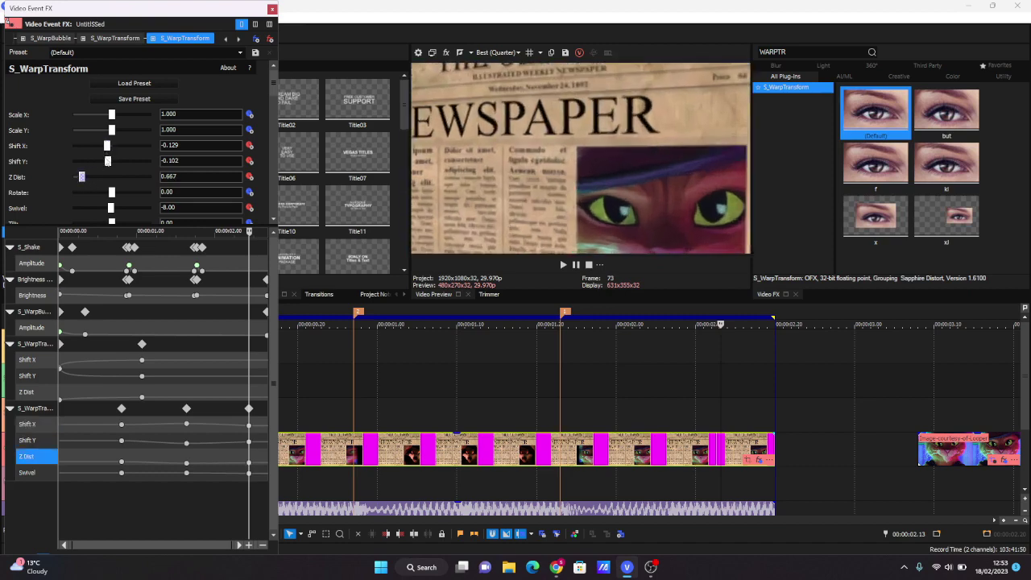
pyautogui.click(107, 147)
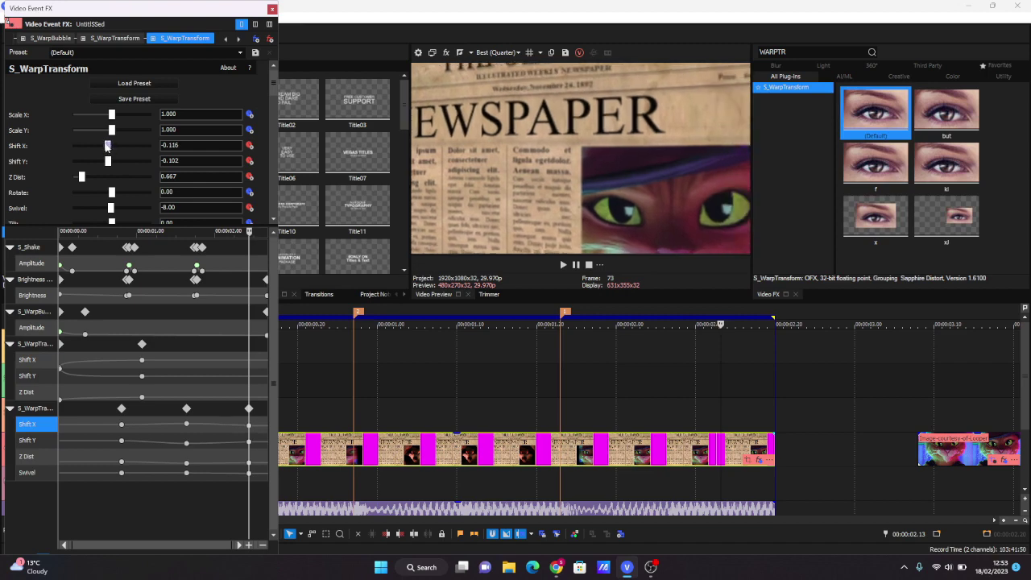
pyautogui.moveTo(82, 177); pyautogui.dragTo(111, 163)
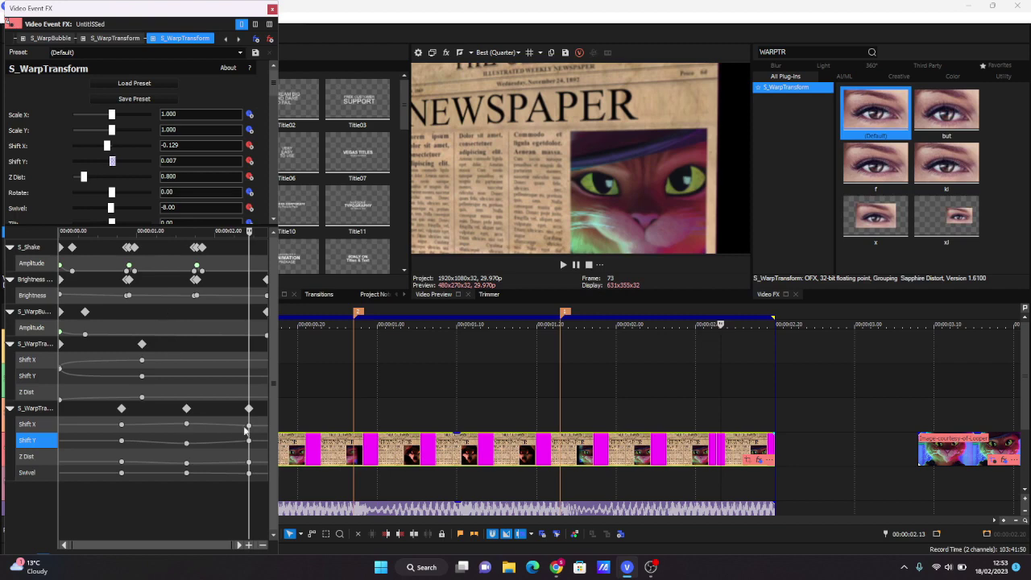
pyautogui.moveTo(249, 471)
pyautogui.moveTo(85, 179); pyautogui.dragTo(90, 177)
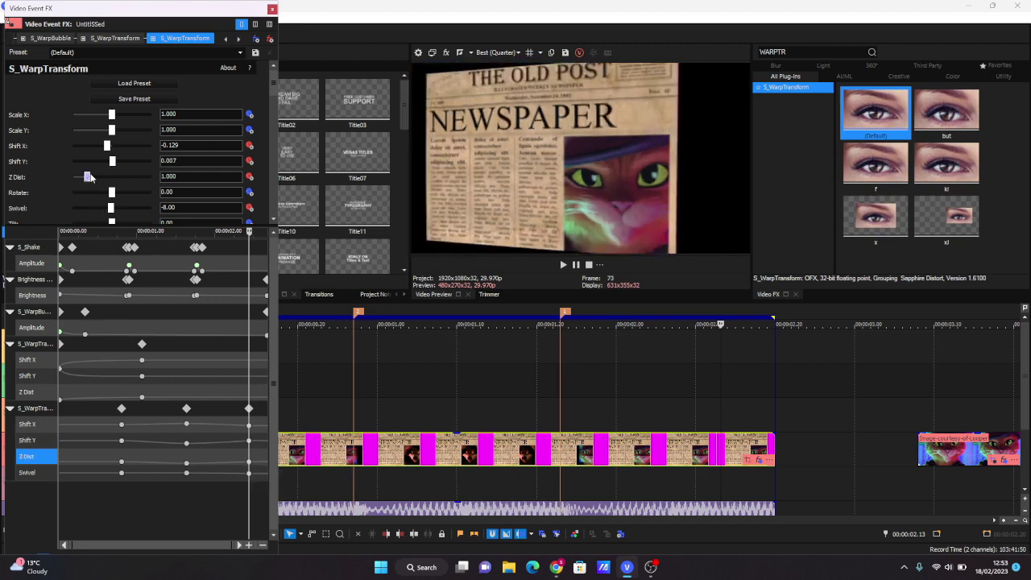
pyautogui.click(112, 160)
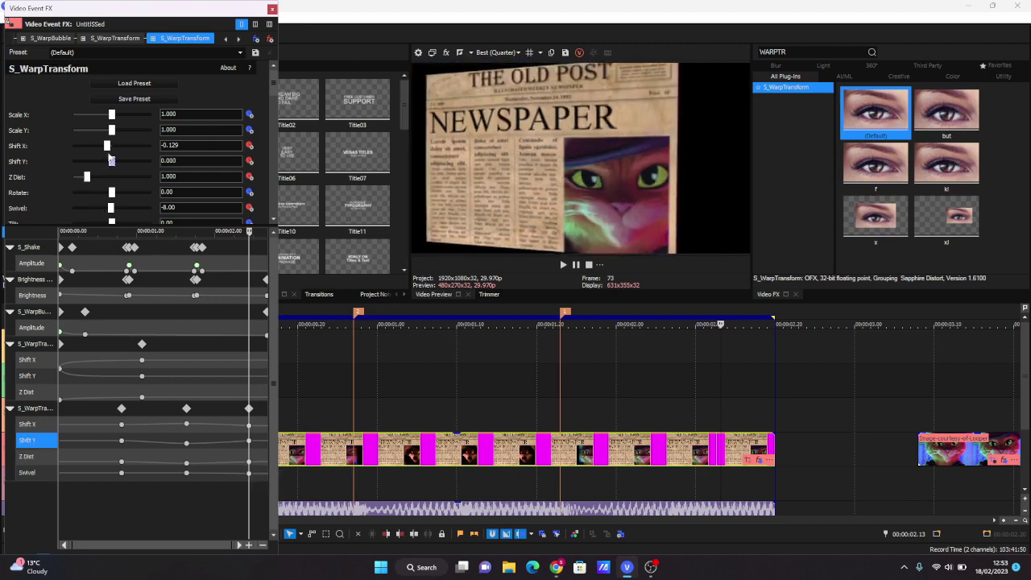
pyautogui.doubleClick(105, 146)
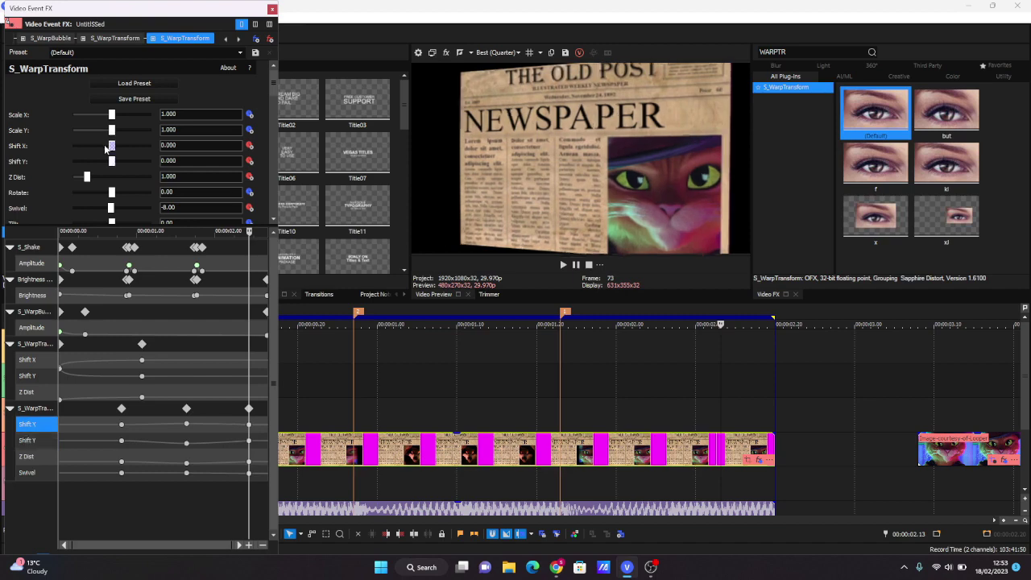
pyautogui.moveTo(105, 147); pyautogui.dragTo(109, 148)
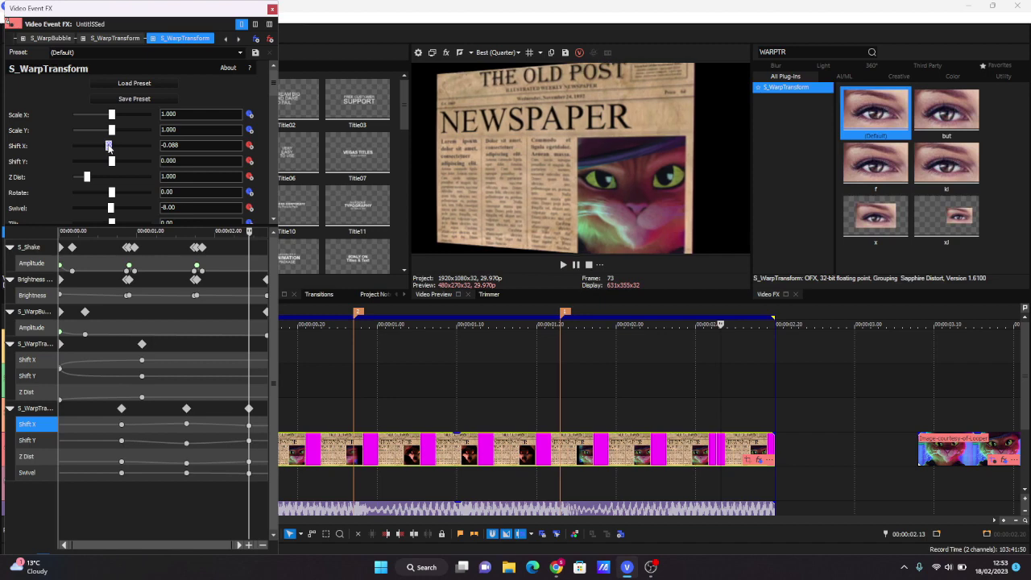
# - Select the Swivel, Z Dist and other end keyframes and make them Bézier
pyautogui.keyDown('ctrl'); pyautogui.click(248, 471); pyautogui.keyUp('ctrl')
pyautogui.keyDown('ctrl'); pyautogui.click(248, 461); pyautogui.keyUp('ctrl')
pyautogui.keyDown('ctrl'); pyautogui.click(248, 441); pyautogui.keyUp('ctrl')
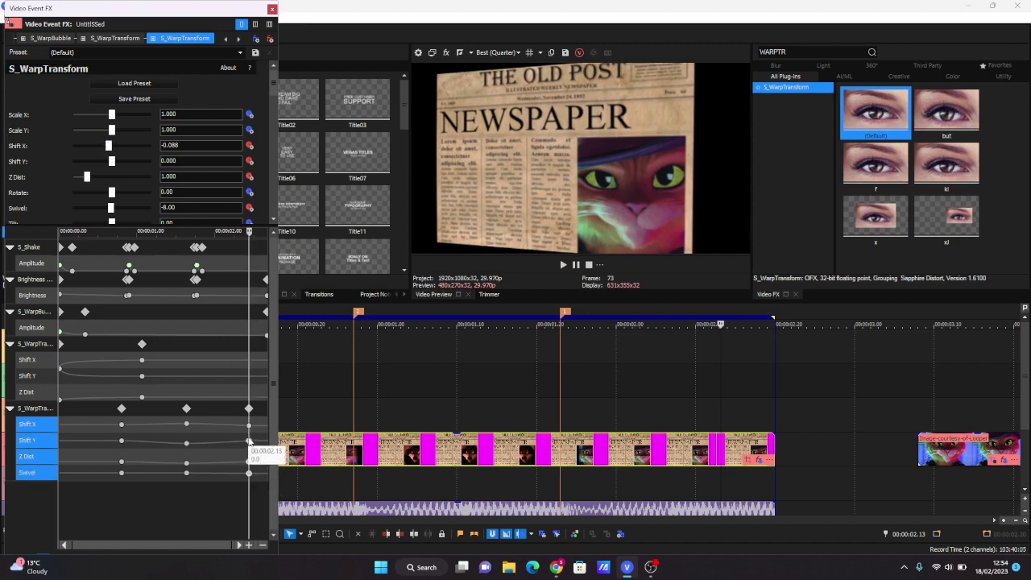
pyautogui.rightClick(249, 426)
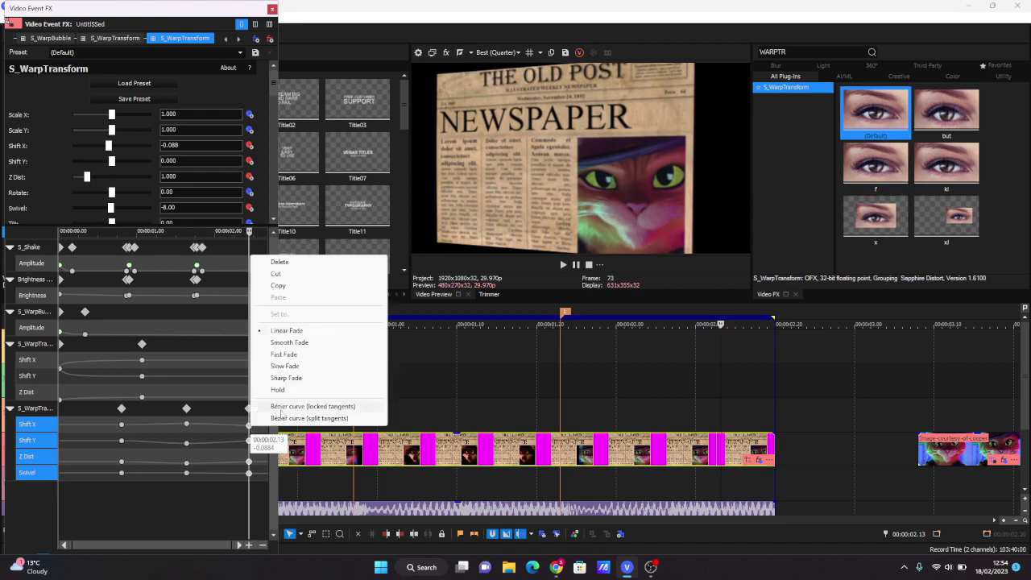
pyautogui.click(215, 3)
# - In an enlarged Curves view, shape Shift X to rise and drop steeply around its peak
pyautogui.moveTo(214, 3)
pyautogui.mouseDown()
pyautogui.moveTo(207, 89)
pyautogui.moveTo(233, 3)
pyautogui.mouseUp()
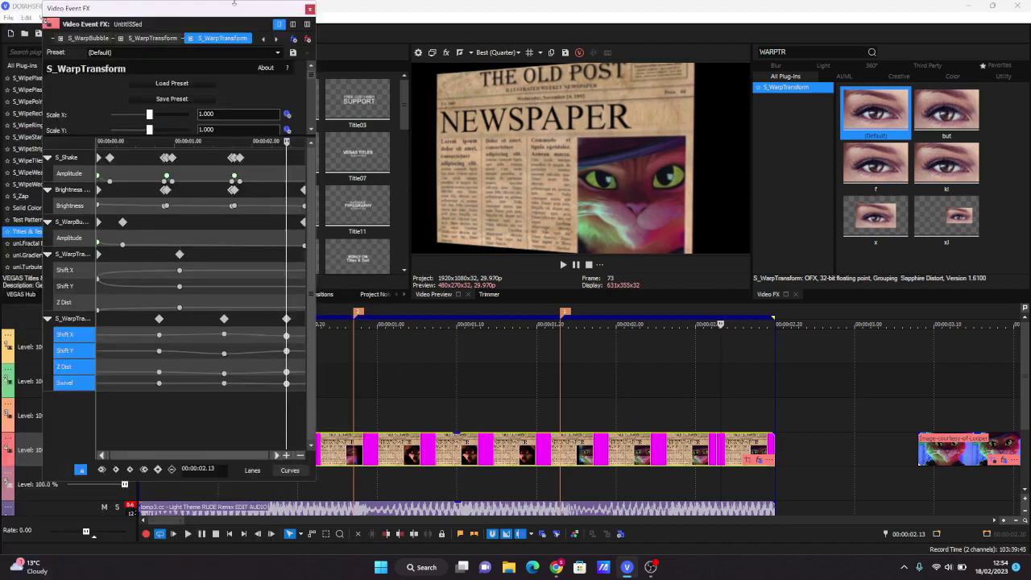
pyautogui.click(288, 469)
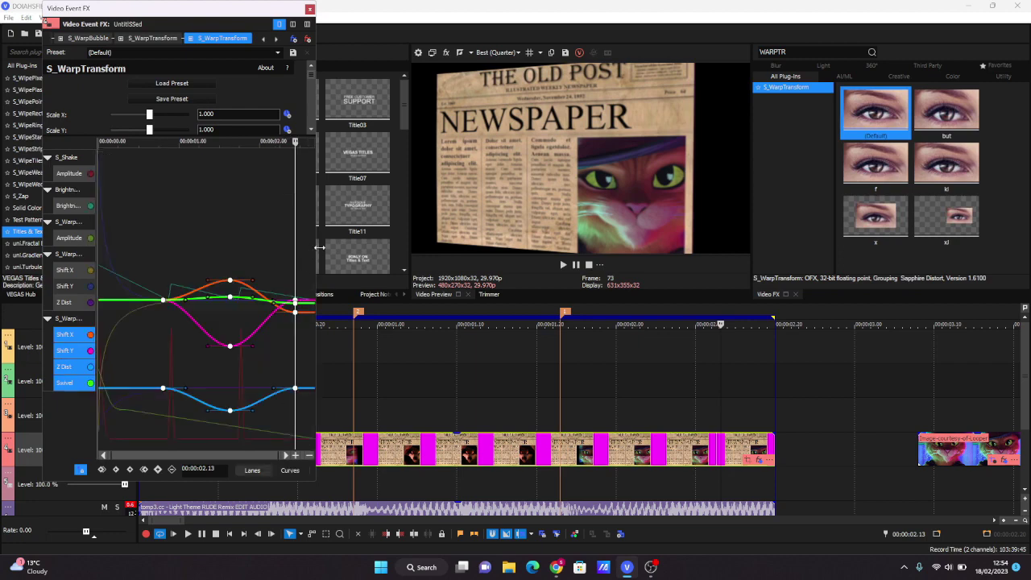
pyautogui.moveTo(319, 247); pyautogui.dragTo(513, 272)
pyautogui.click(82, 338)
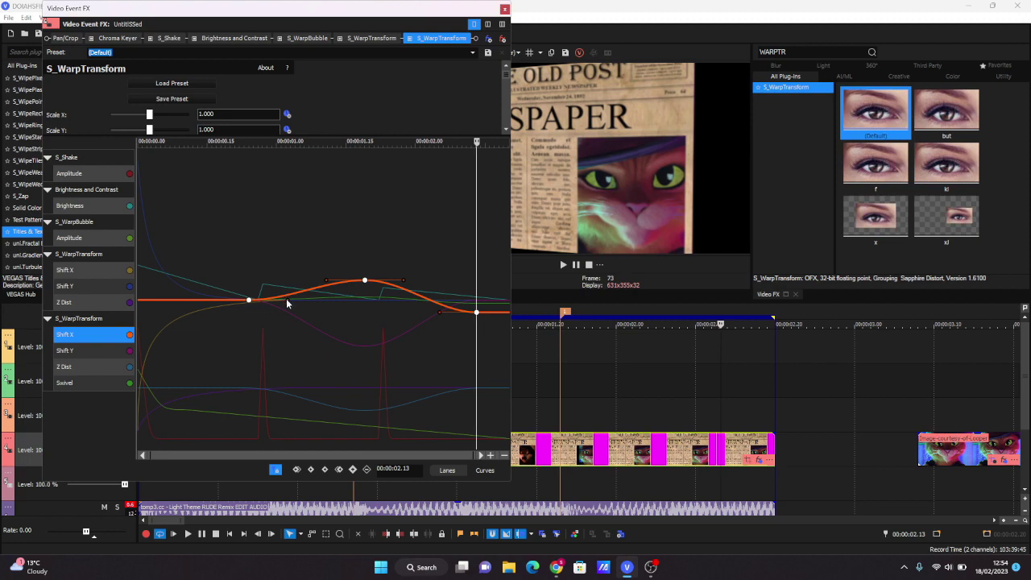
pyautogui.moveTo(285, 298); pyautogui.dragTo(268, 292)
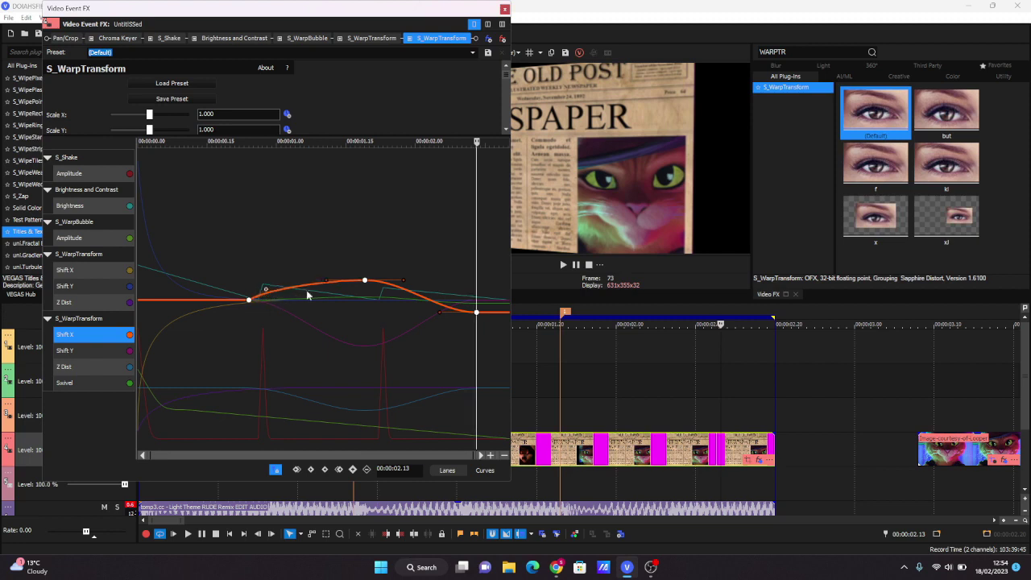
pyautogui.moveTo(404, 280); pyautogui.dragTo(384, 311)
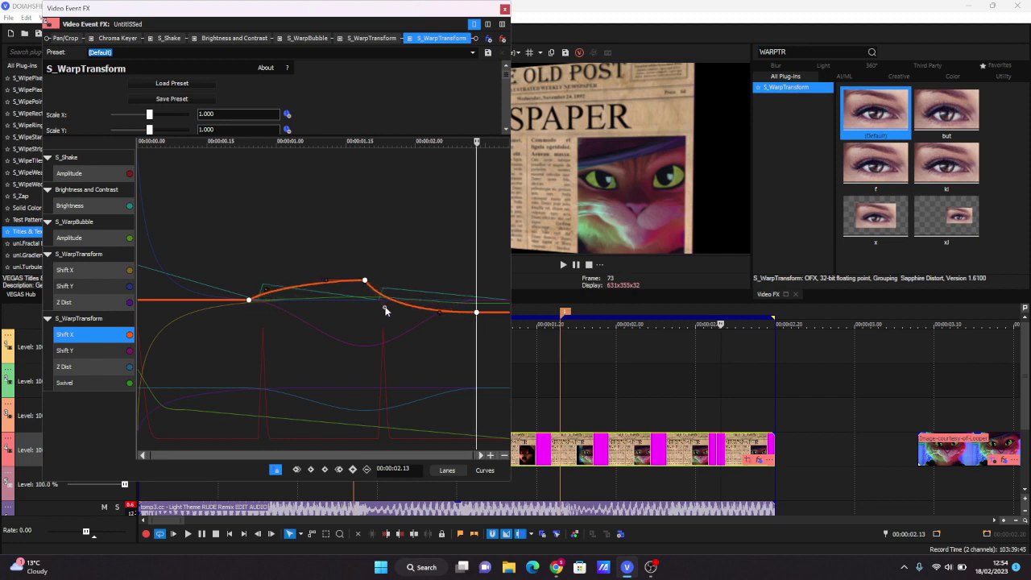
pyautogui.moveTo(327, 280); pyautogui.dragTo(340, 281)
pyautogui.moveTo(439, 311); pyautogui.dragTo(455, 312)
pyautogui.moveTo(383, 309); pyautogui.dragTo(372, 306)
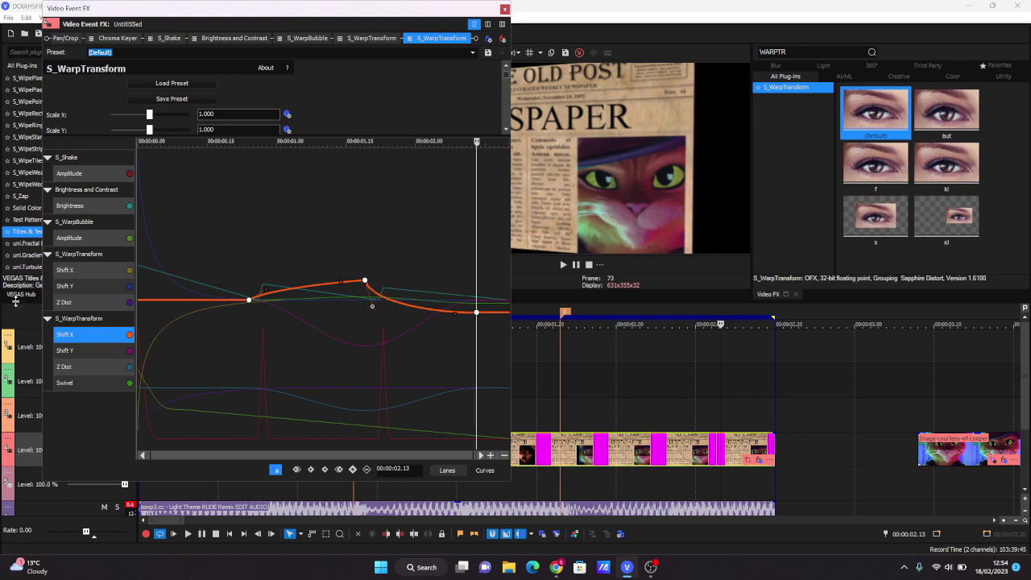
# - Steepen the Shift Y dip-and-rise and the Z Dist dip-and-rise curves
pyautogui.click(85, 351)
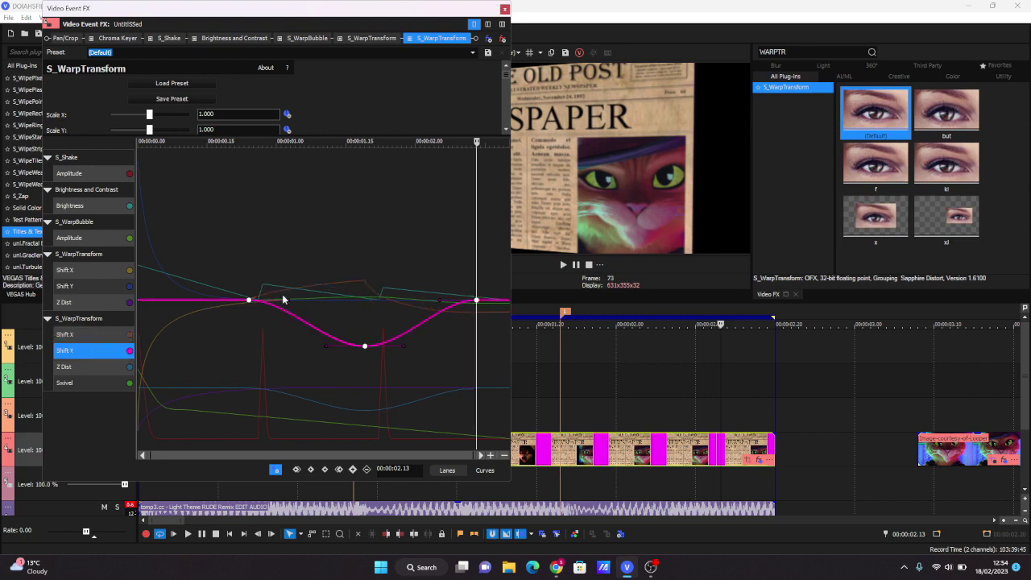
pyautogui.moveTo(287, 302); pyautogui.dragTo(259, 337)
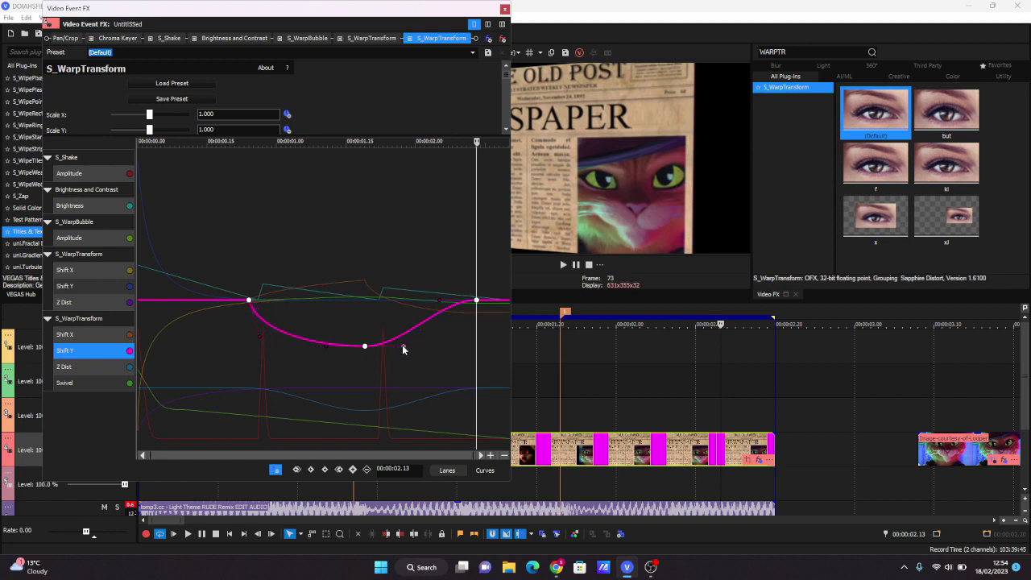
pyautogui.moveTo(402, 344); pyautogui.dragTo(414, 308)
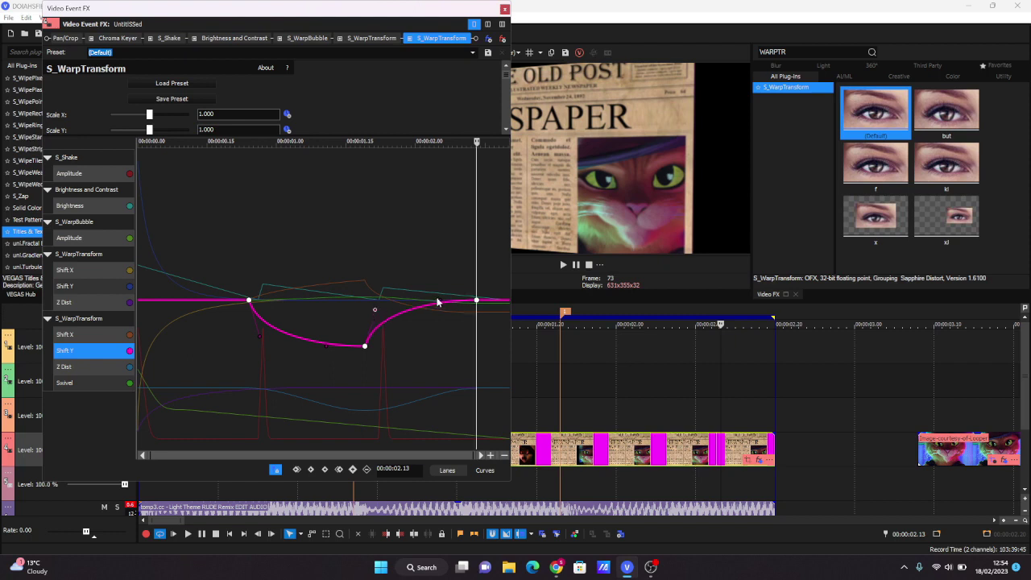
pyautogui.click(71, 372)
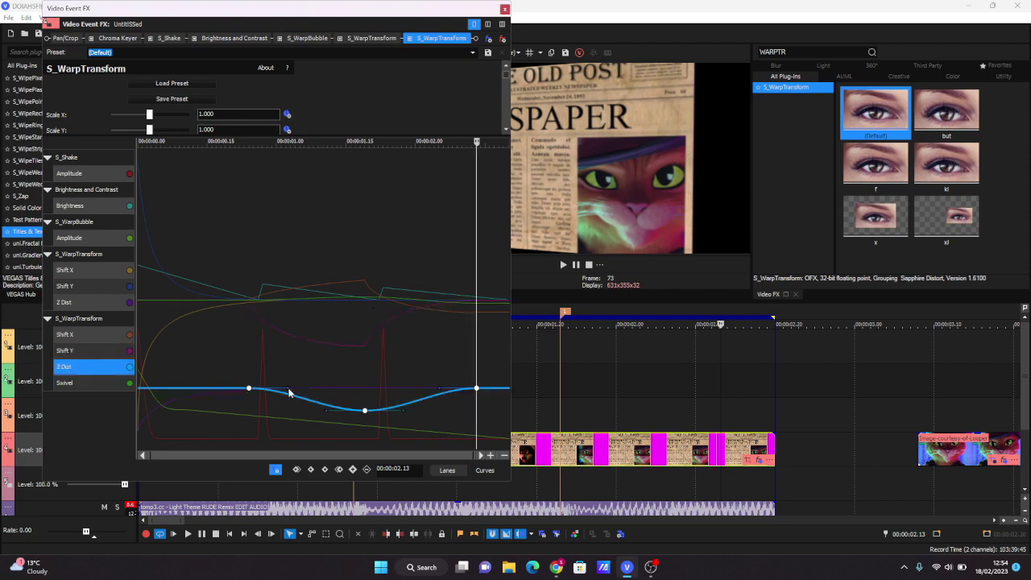
pyautogui.moveTo(290, 392); pyautogui.dragTo(253, 404)
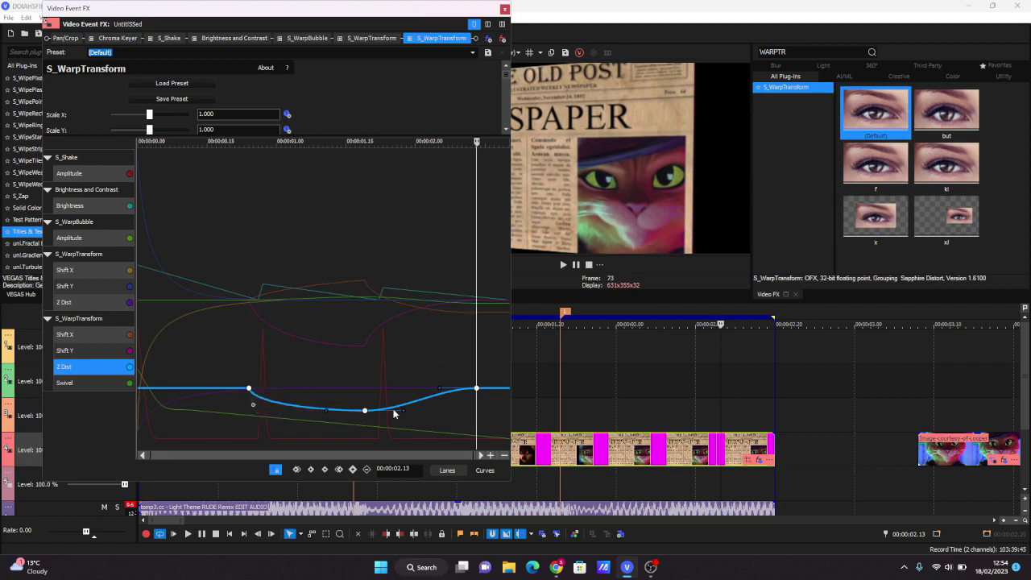
pyautogui.moveTo(402, 410); pyautogui.dragTo(385, 396)
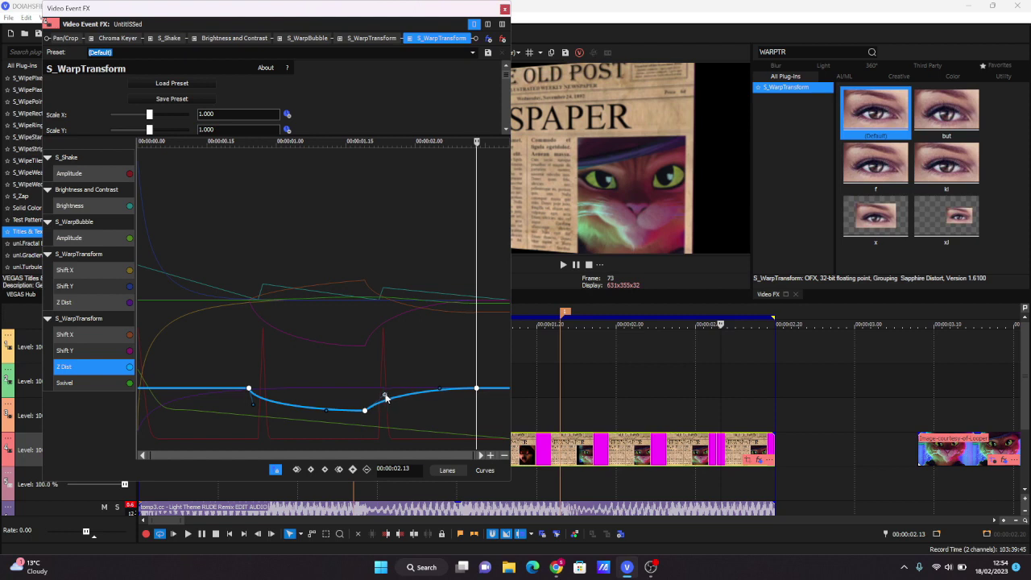
# - Flatten the Swivel curve for smoother easing, then close Video Event FX
pyautogui.click(69, 382)
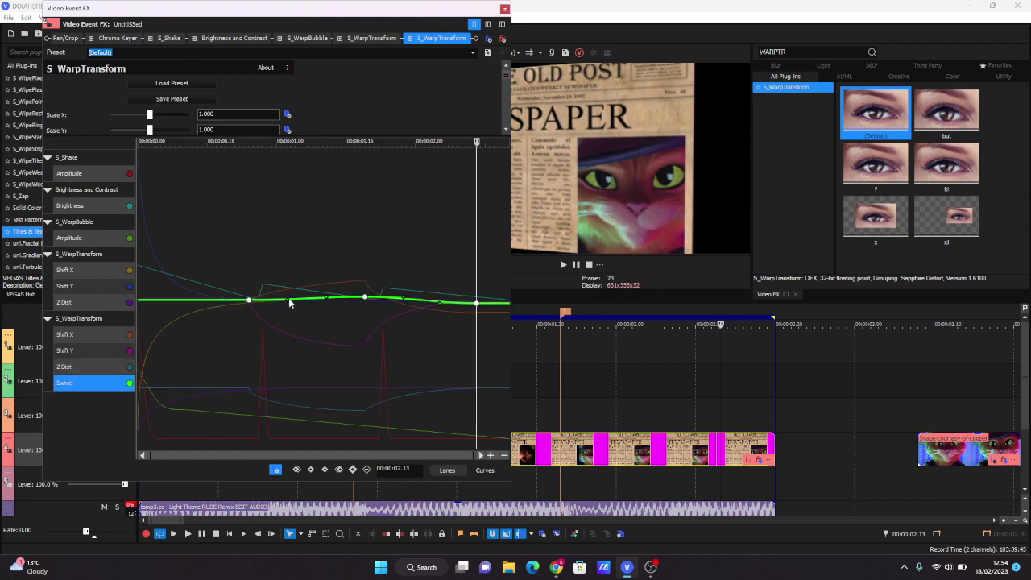
pyautogui.moveTo(288, 301); pyautogui.dragTo(300, 300)
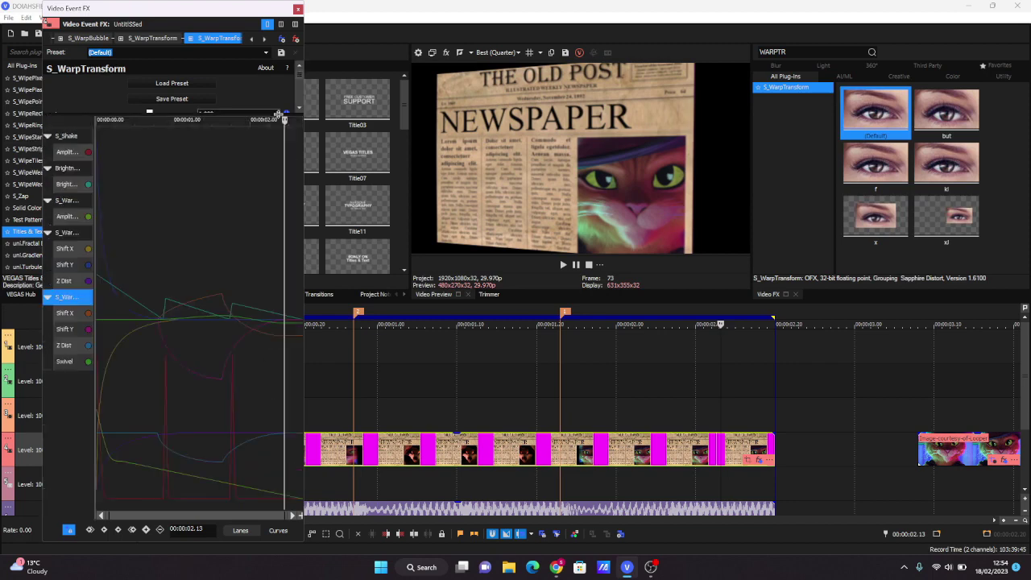
pyautogui.click(65, 347)
pyautogui.click(64, 361)
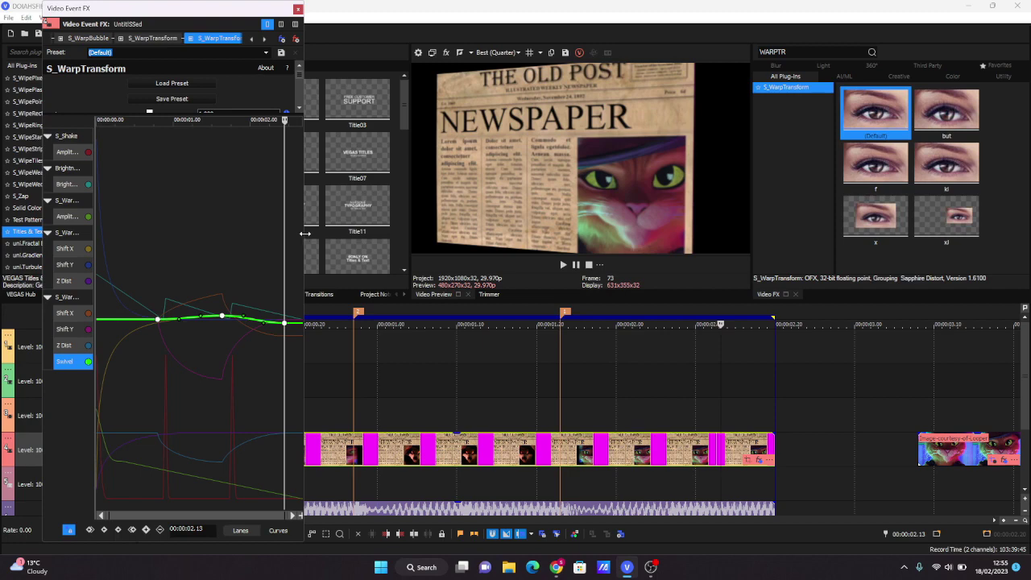
pyautogui.moveTo(302, 239); pyautogui.dragTo(640, 239)
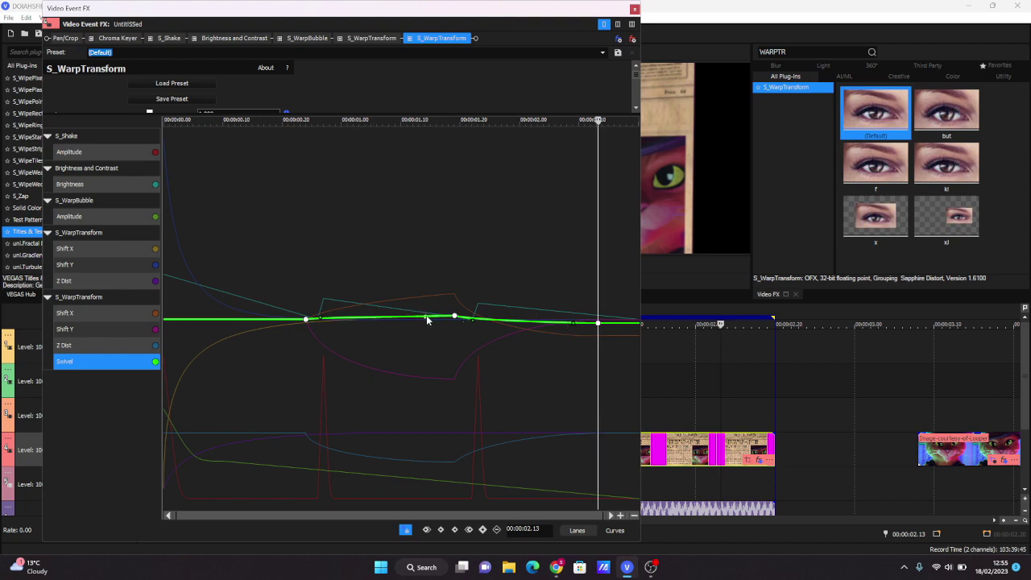
pyautogui.click(633, 9)
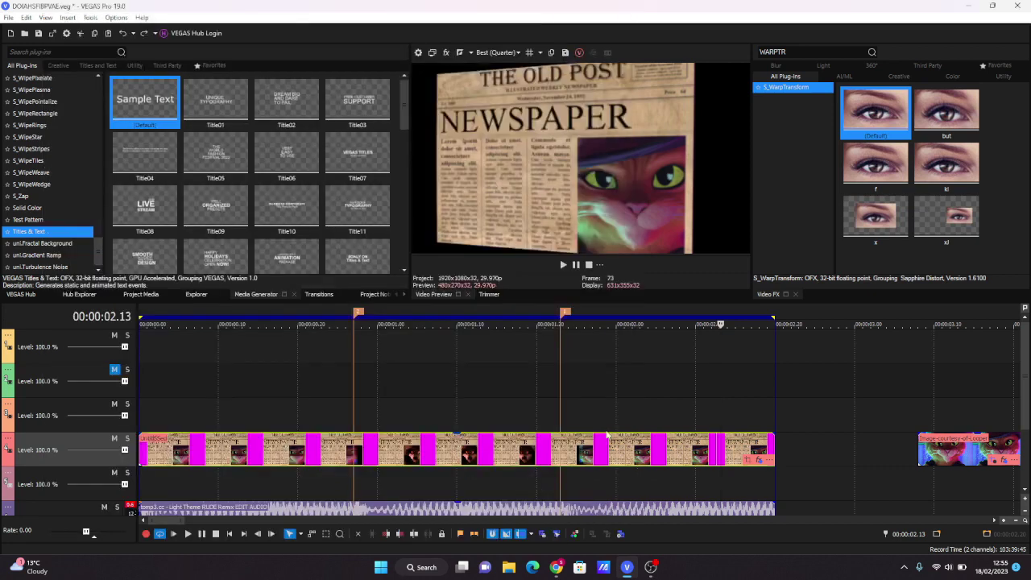
# - Apply S_BlurMoCurves to the newspaper clip at 02.11 with a Z Dist of 0.800
pyautogui.click(703, 459)
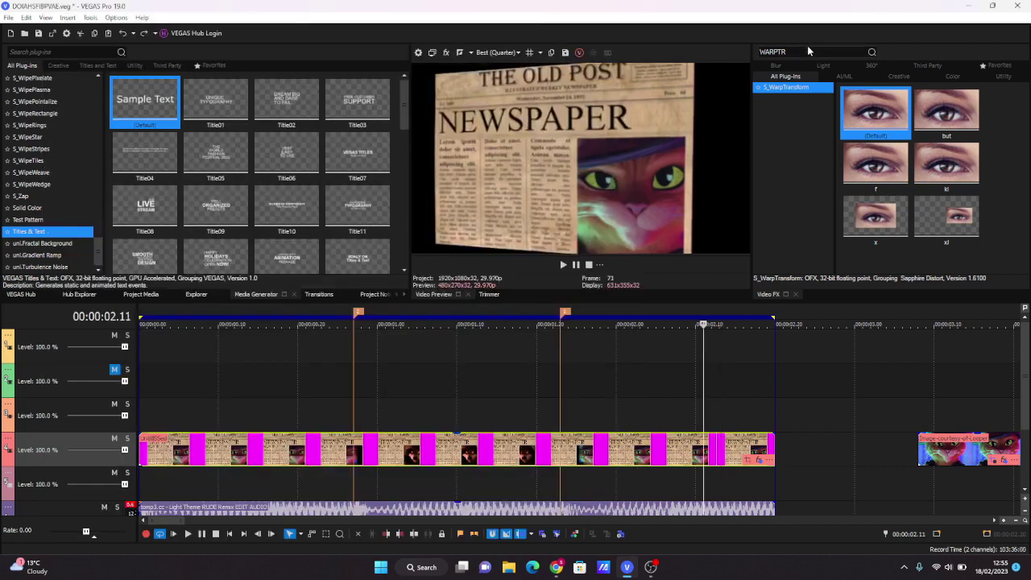
pyautogui.write('BLURMO')
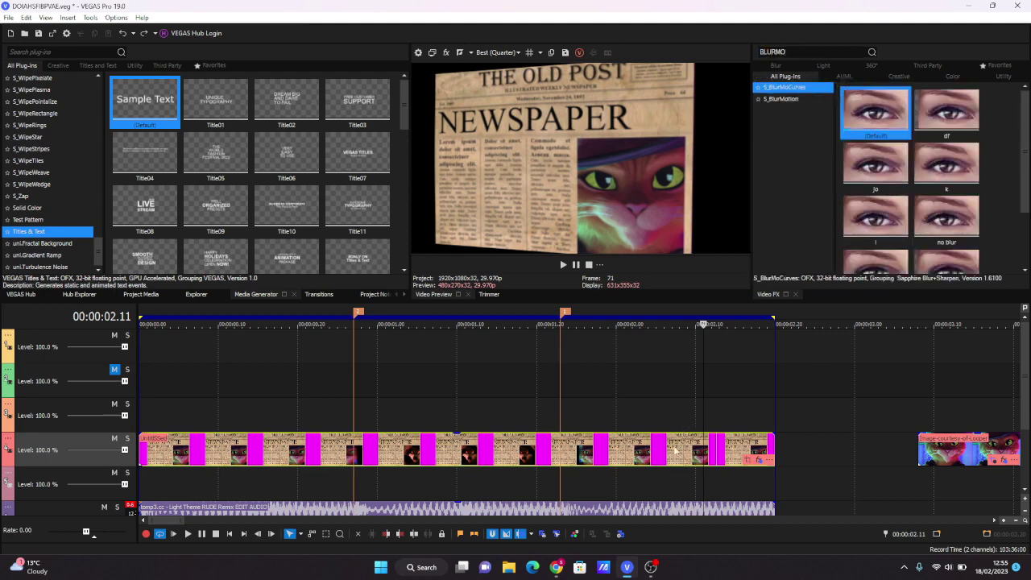
pyautogui.moveTo(876, 119); pyautogui.dragTo(700, 444)
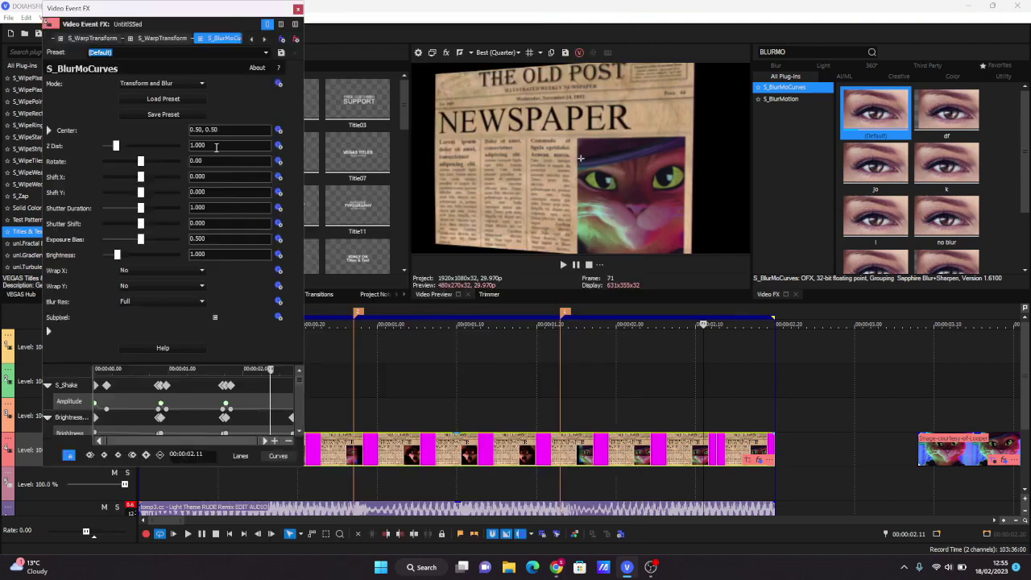
pyautogui.press('Return')
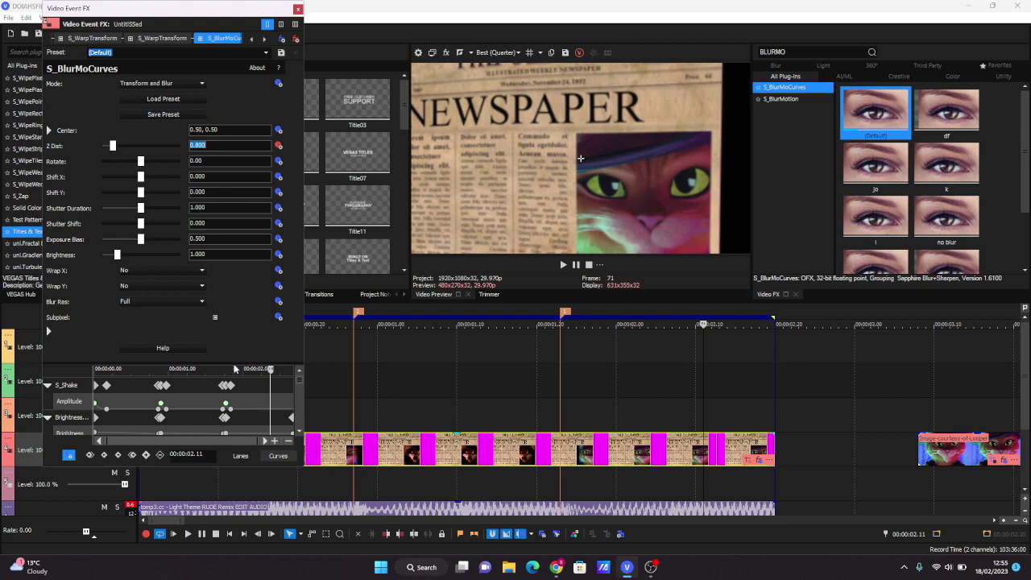
# - Add a Bézier Z Dist keyframe of 0.8 at 02.10
pyautogui.moveTo(232, 364); pyautogui.dragTo(266, 111)
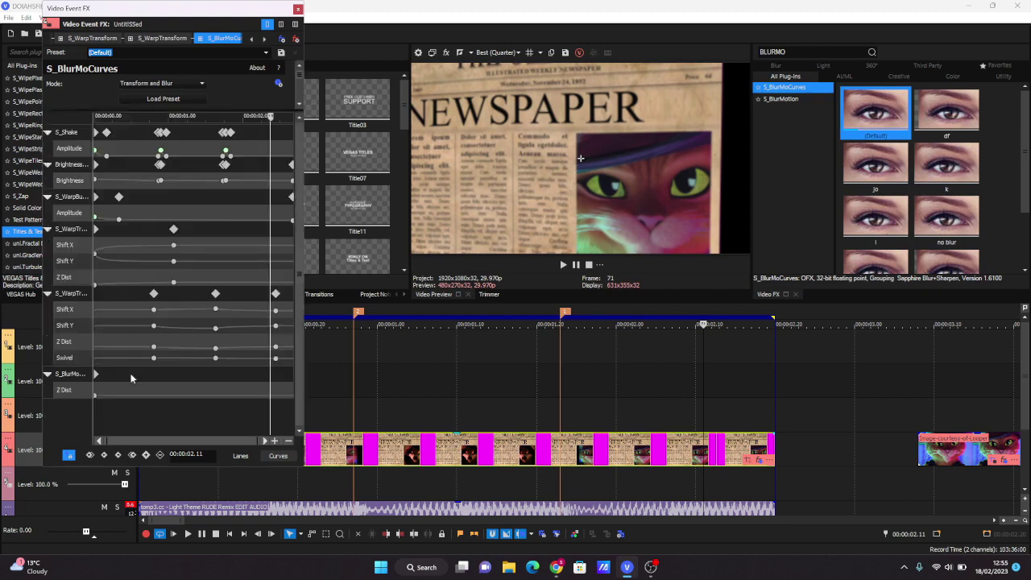
pyautogui.click(93, 394)
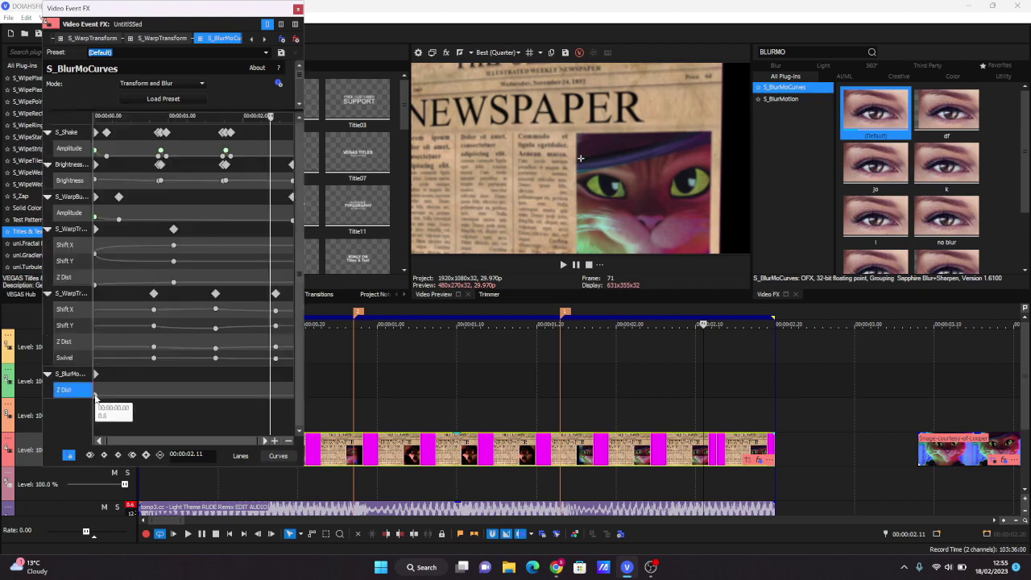
pyautogui.doubleClick(270, 394)
pyautogui.scroll(3, 270, 394)
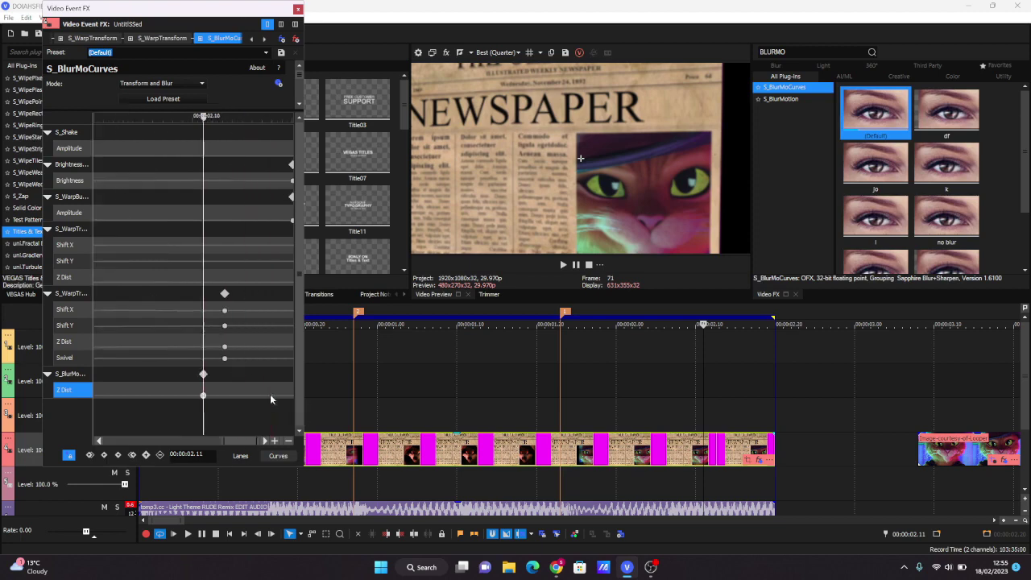
pyautogui.press('Right')
pyautogui.press('Right')
pyautogui.press('Left')
pyautogui.press('Left')
pyautogui.press('Left')
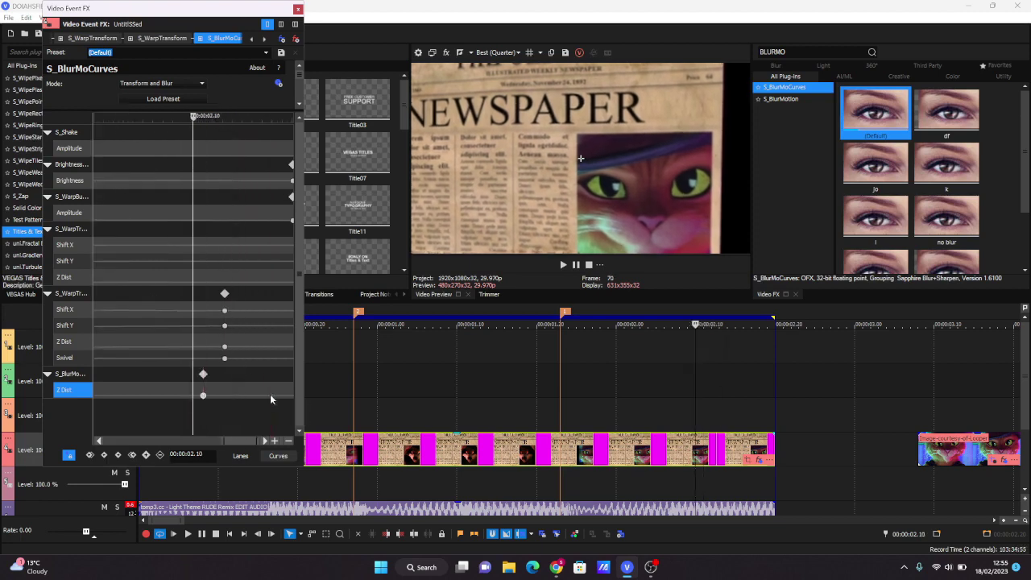
pyautogui.moveTo(204, 396)
pyautogui.moveTo(204, 396); pyautogui.dragTo(194, 396)
pyautogui.rightClick(194, 396)
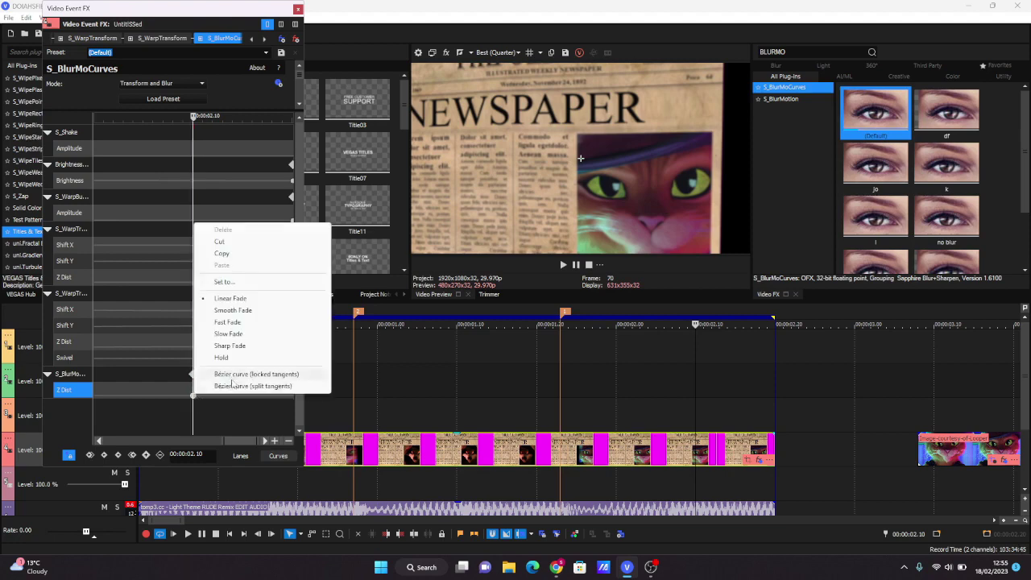
pyautogui.click(310, 374)
# - Add an end Z Dist keyframe at 02.20 and raise it to about 1.59 in the curves view
pyautogui.press('space')
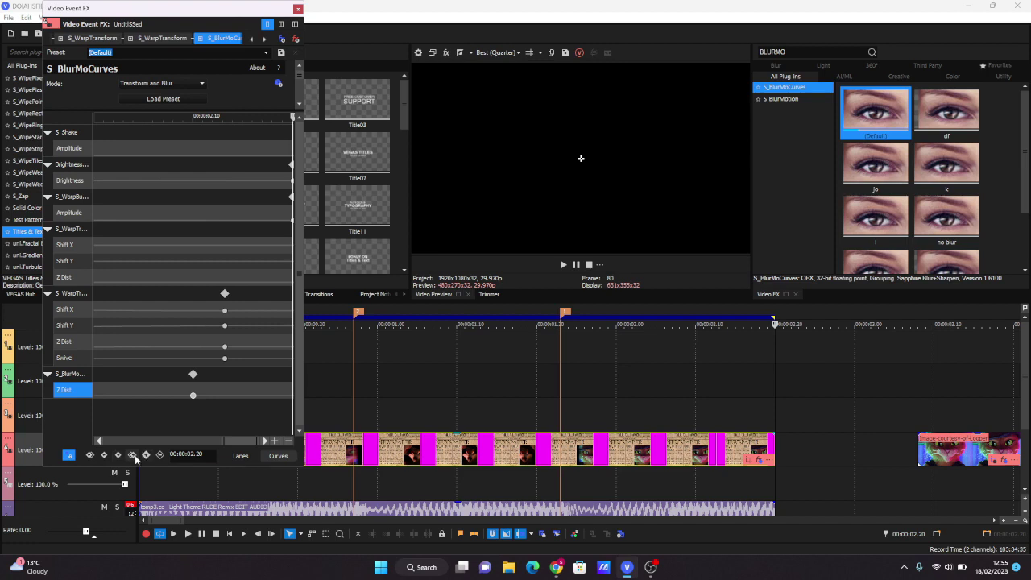
pyautogui.doubleClick(293, 396)
pyautogui.rightClick(293, 396)
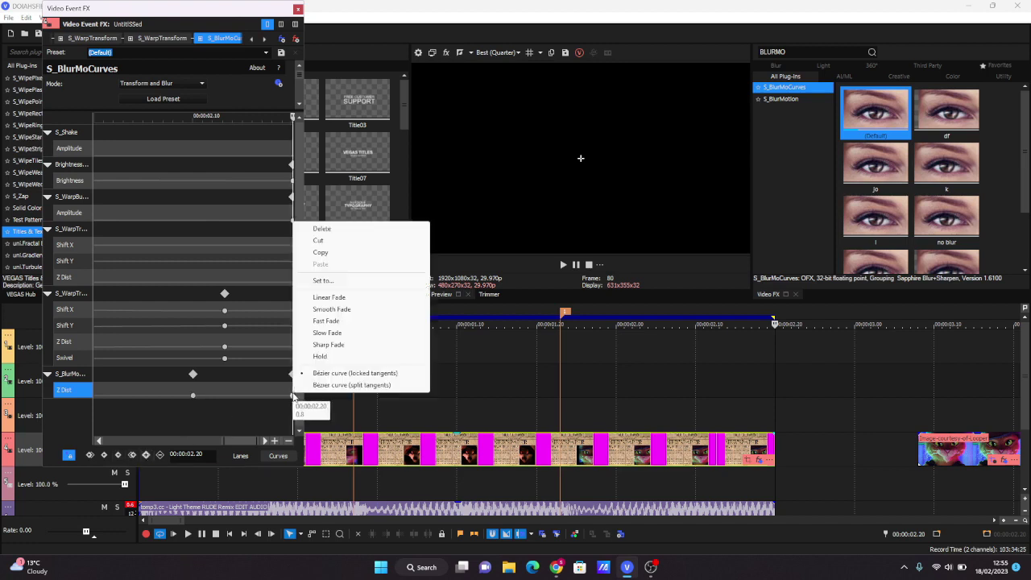
pyautogui.click(322, 377)
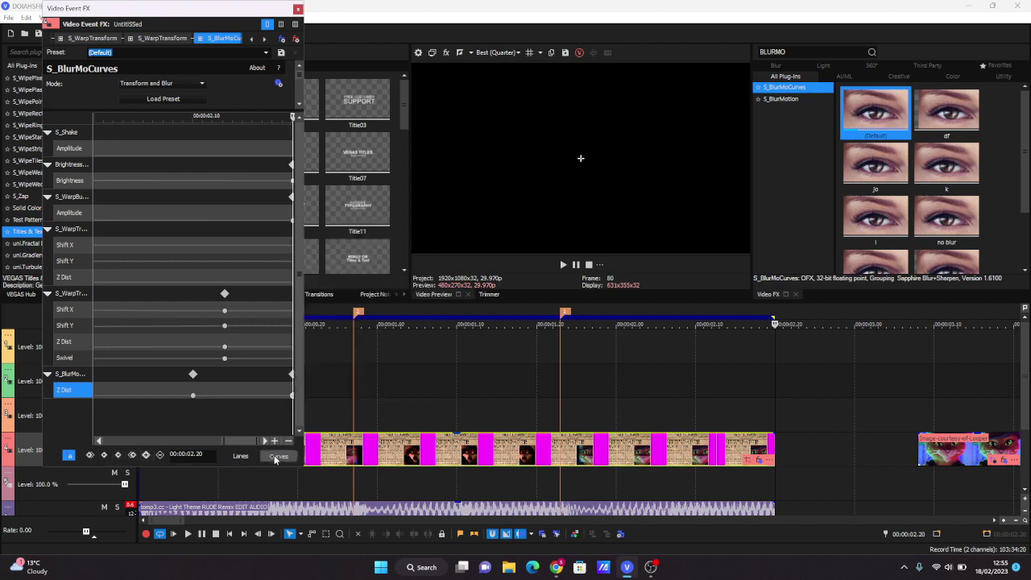
pyautogui.click(278, 455)
pyautogui.moveTo(301, 384)
pyautogui.mouseDown()
pyautogui.moveTo(301, 330)
pyautogui.moveTo(293, 374)
pyautogui.mouseUp()
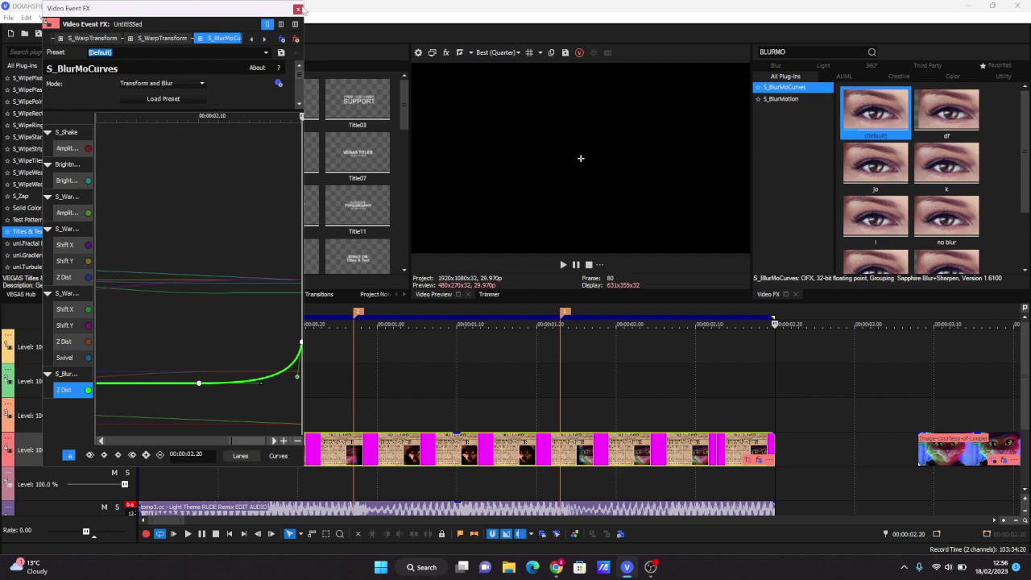
pyautogui.click(298, 8)
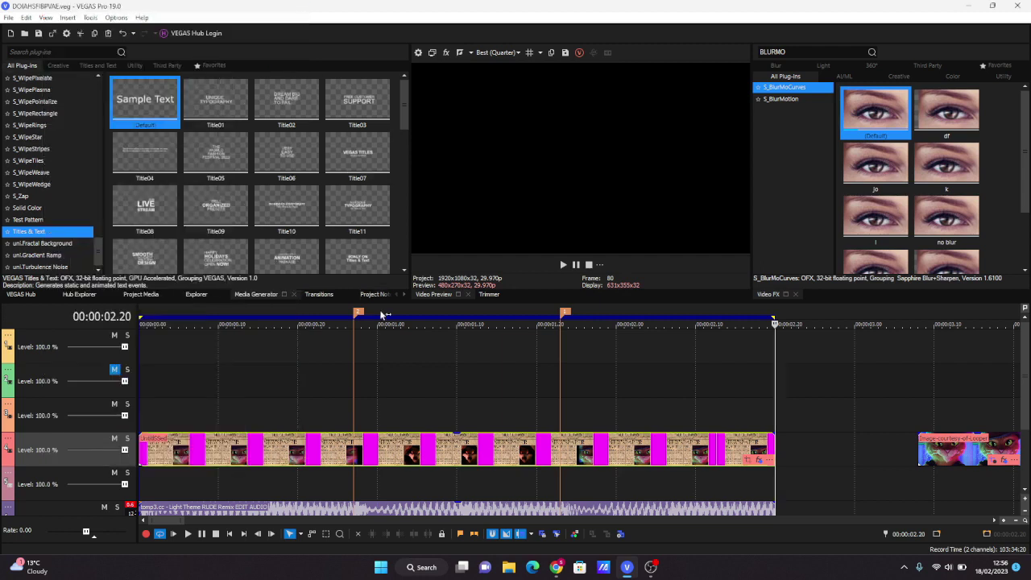
pyautogui.press('space')
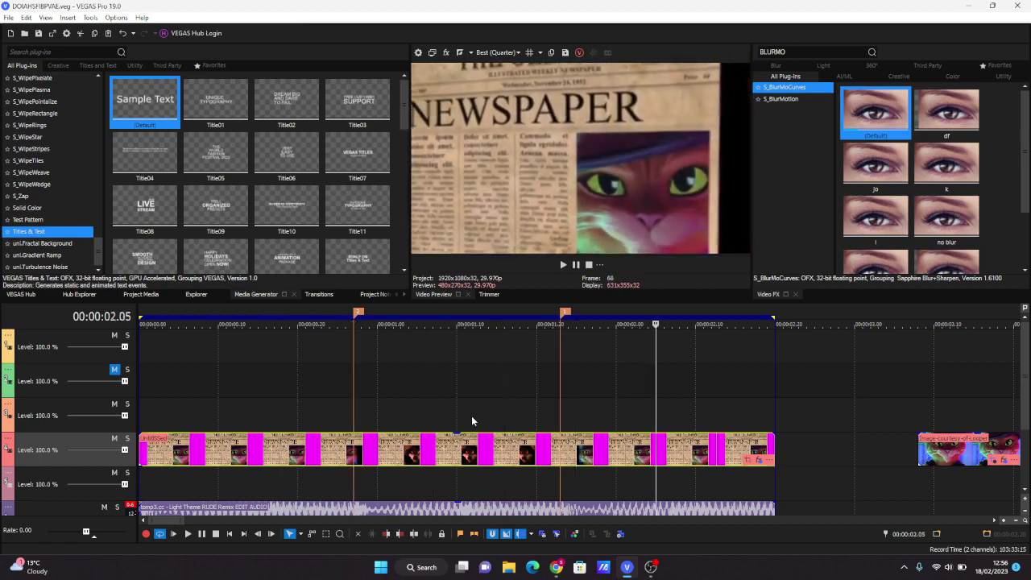
pyautogui.doubleClick(471, 415)
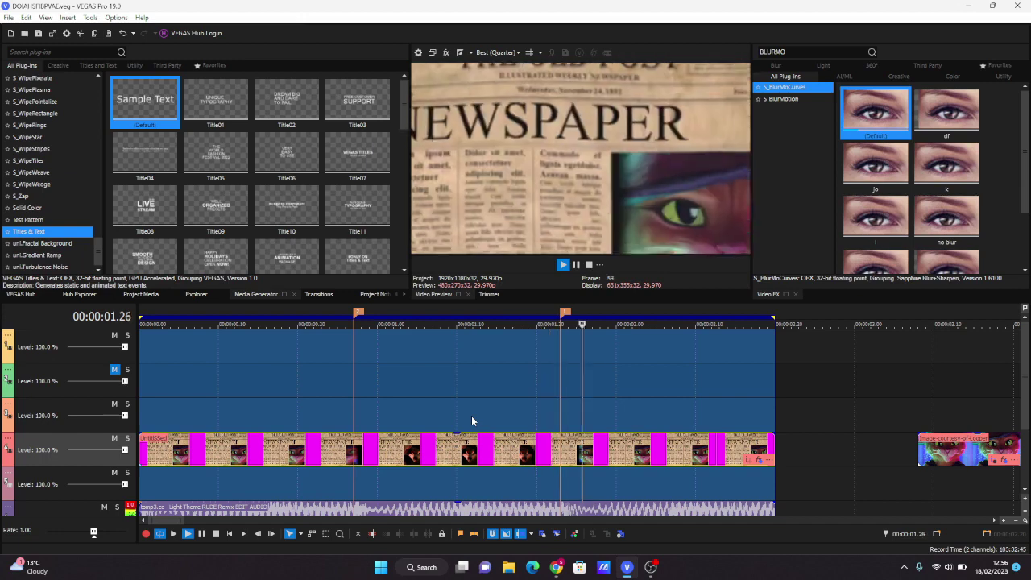
pyautogui.press('space')
pyautogui.press('space')
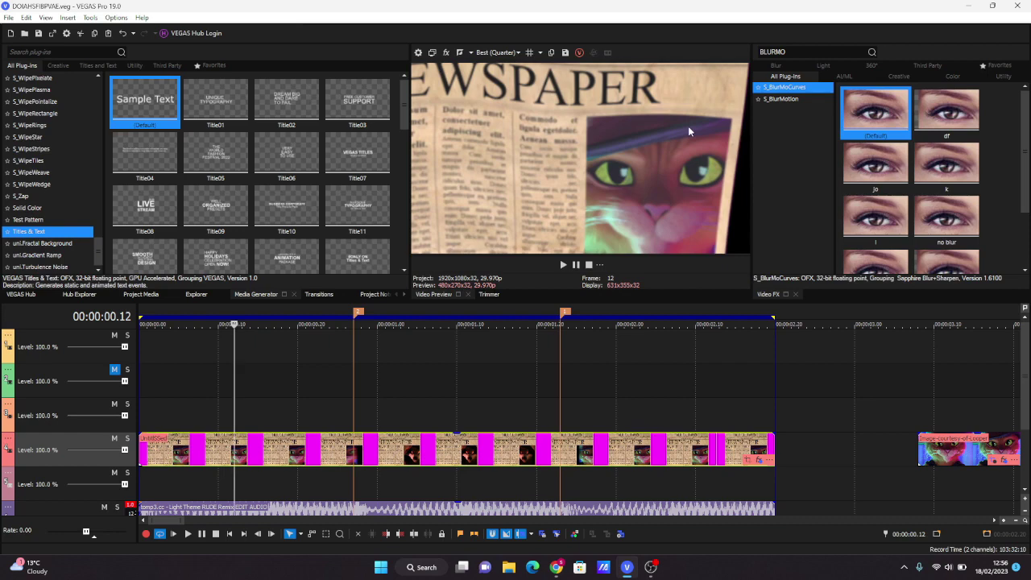
# - Apply S_Flicker preset 34 to the newspaper clip
pyautogui.click(791, 48)
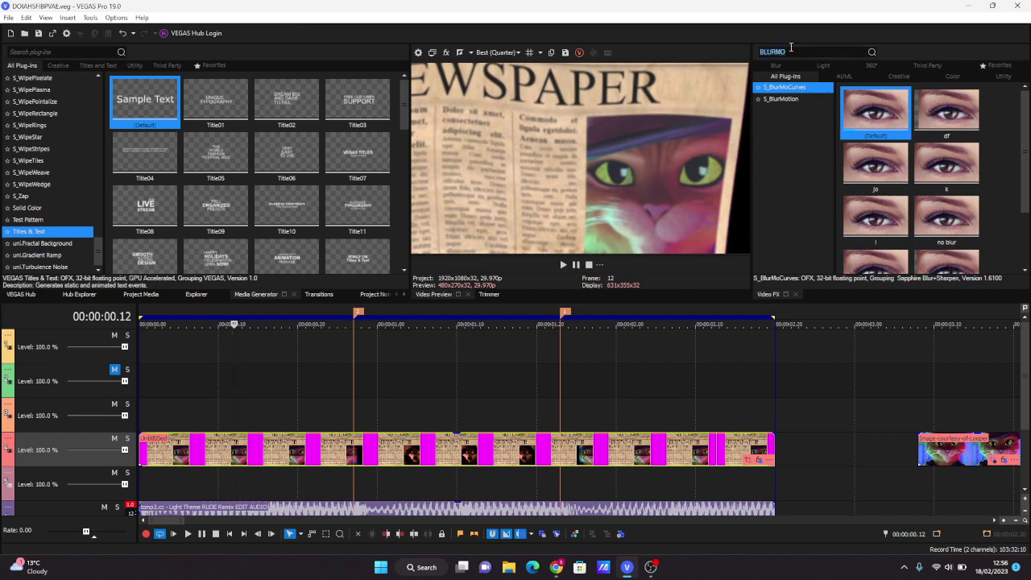
pyautogui.write('FLICKER')
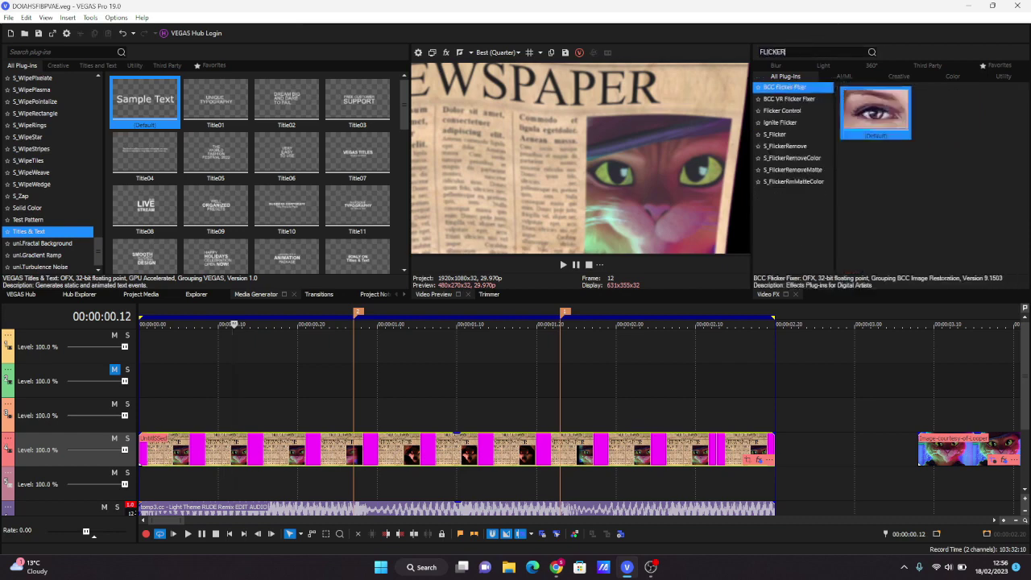
pyautogui.click(780, 135)
pyautogui.moveTo(876, 165); pyautogui.dragTo(556, 451)
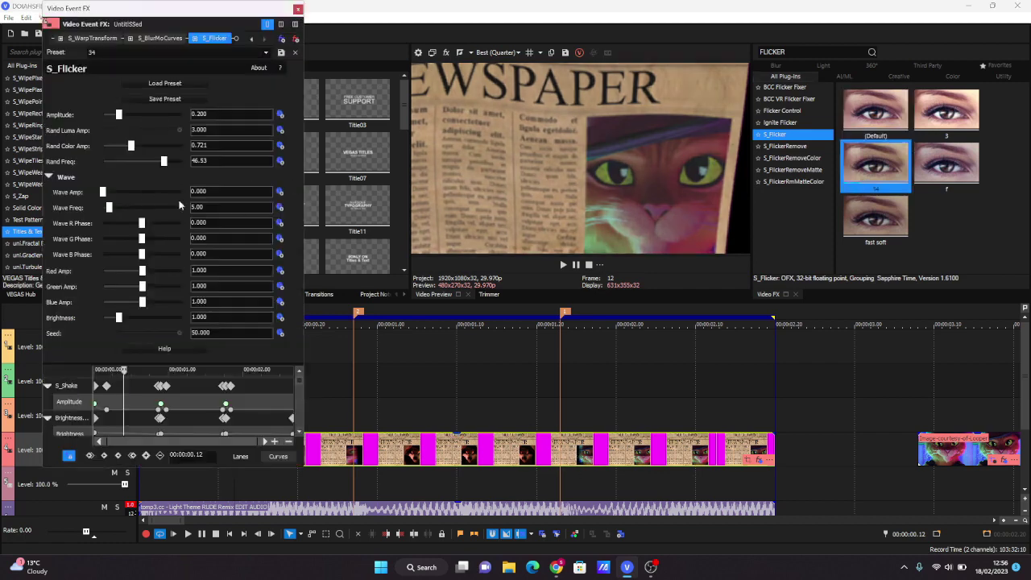
# - Apply S_Vignette preset 06 to the clip and shrink its radius to 0.721
pyautogui.click(812, 49)
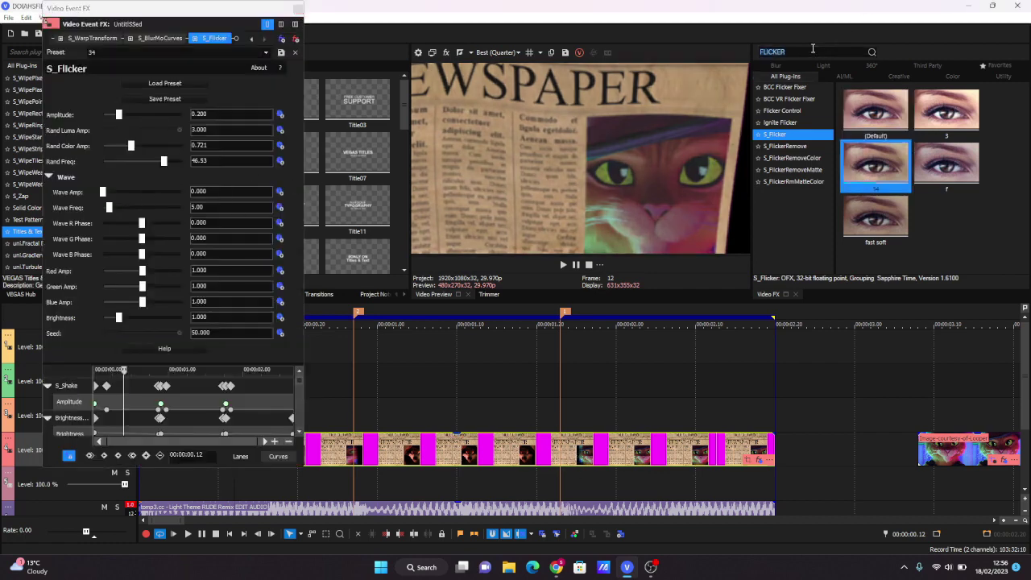
pyautogui.write('VIGN')
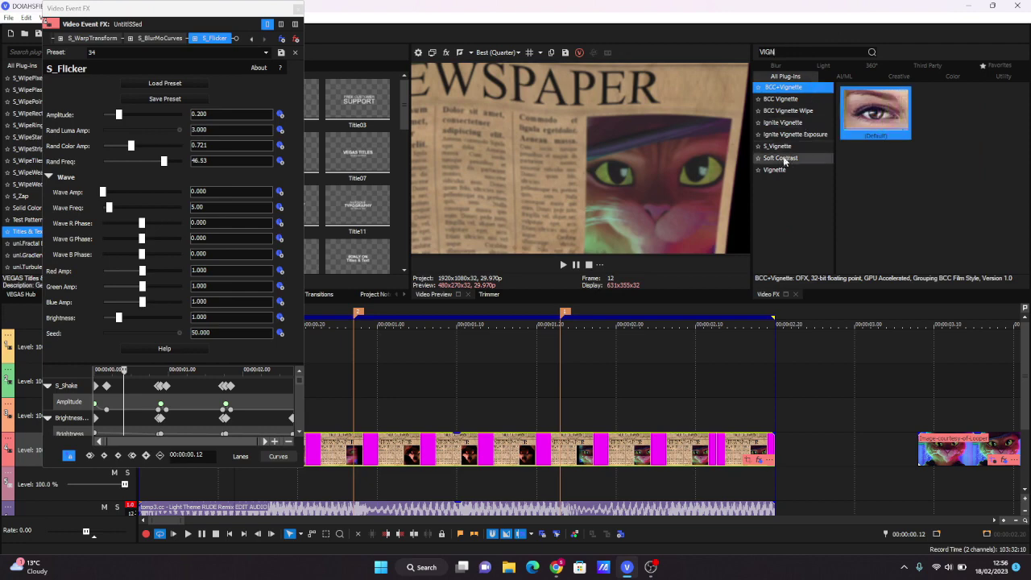
pyautogui.click(778, 146)
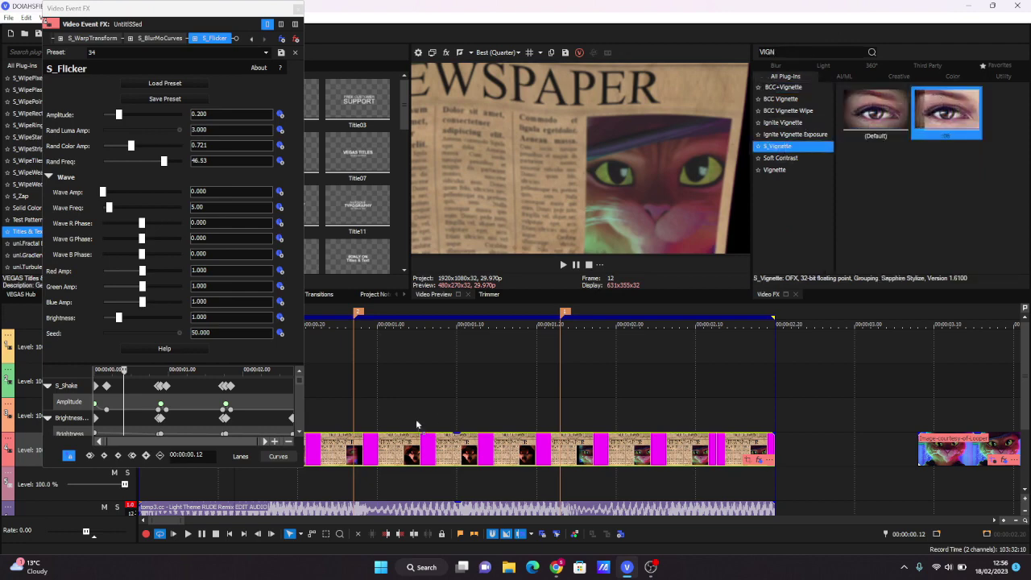
pyautogui.moveTo(416, 424); pyautogui.dragTo(419, 447)
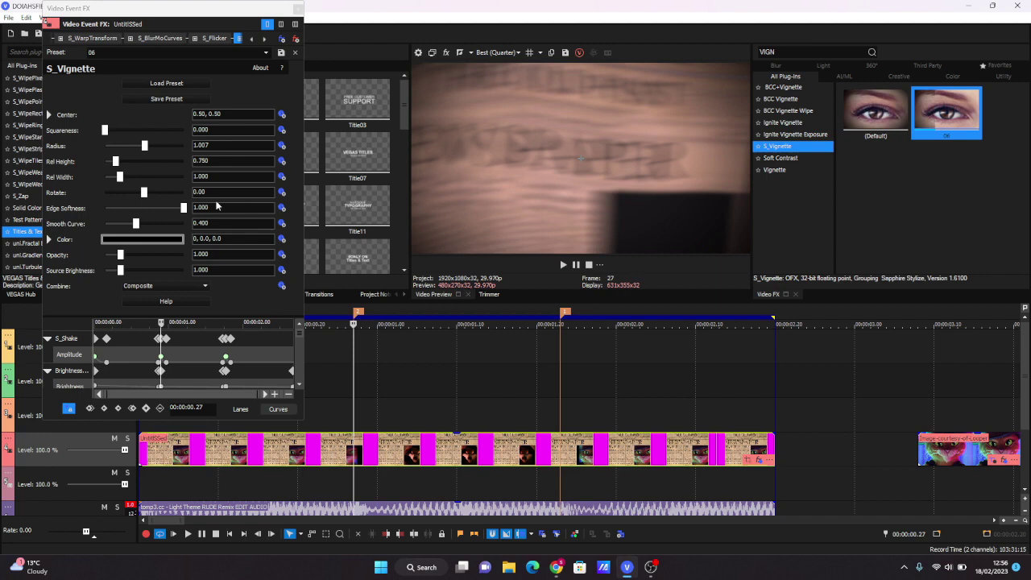
pyautogui.moveTo(145, 146); pyautogui.dragTo(134, 146)
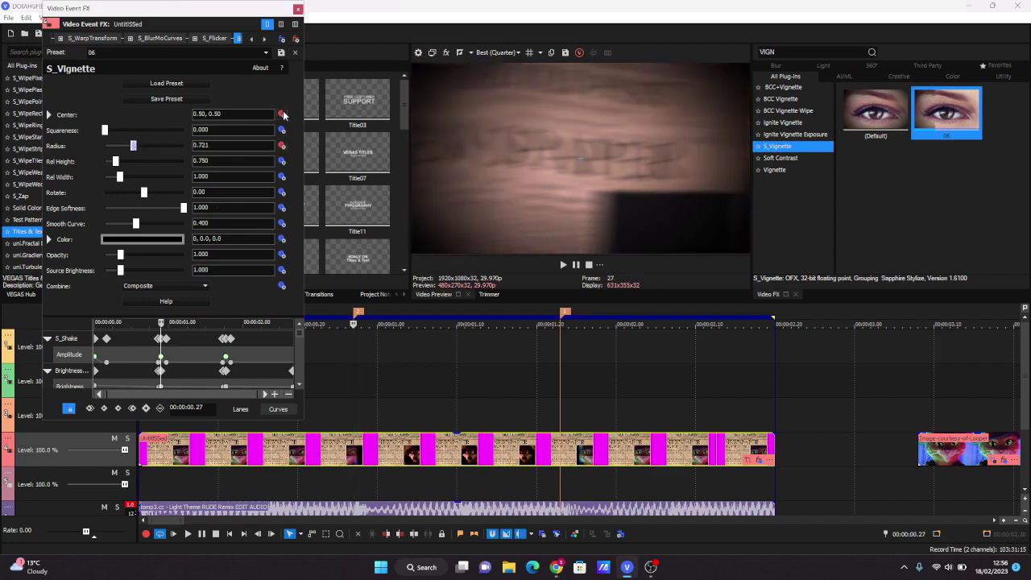
# - Keyframe the vignette radius to 0.830 at frame 24, 0.680 at 01.20, and 0.966 at the cat shot
pyautogui.click(329, 458)
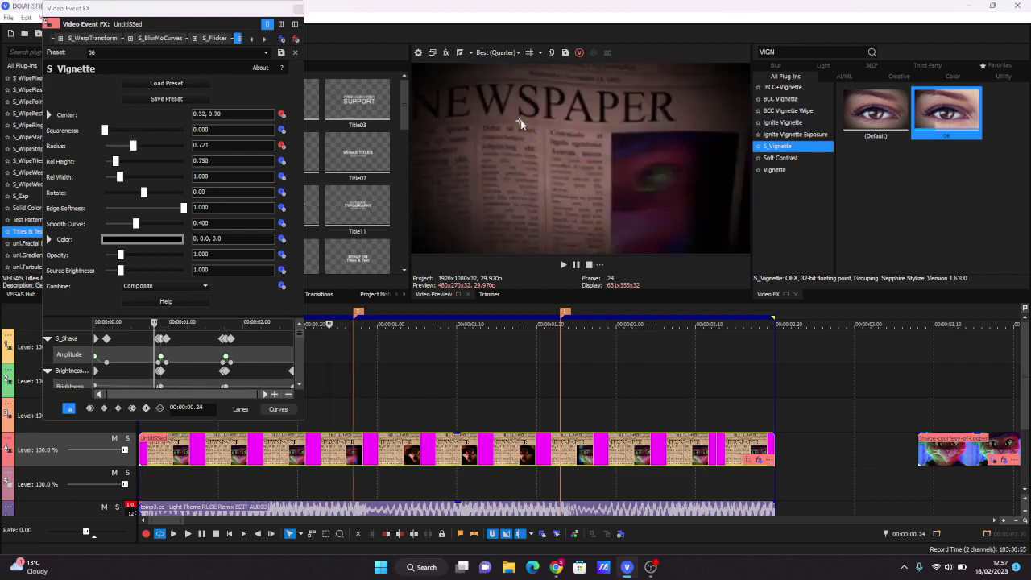
pyautogui.click(134, 145)
pyautogui.moveTo(134, 146); pyautogui.dragTo(137, 146)
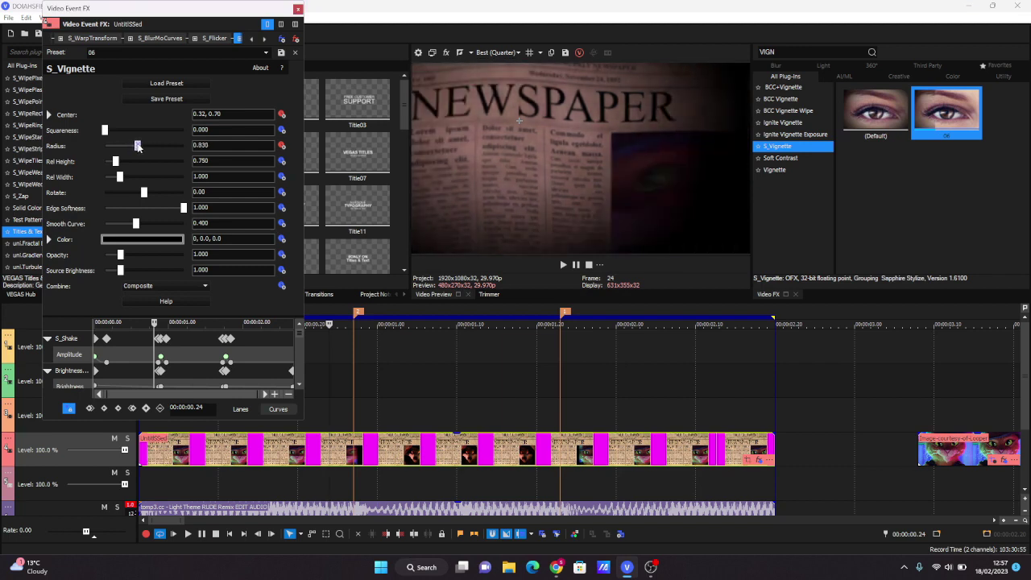
pyautogui.click(537, 456)
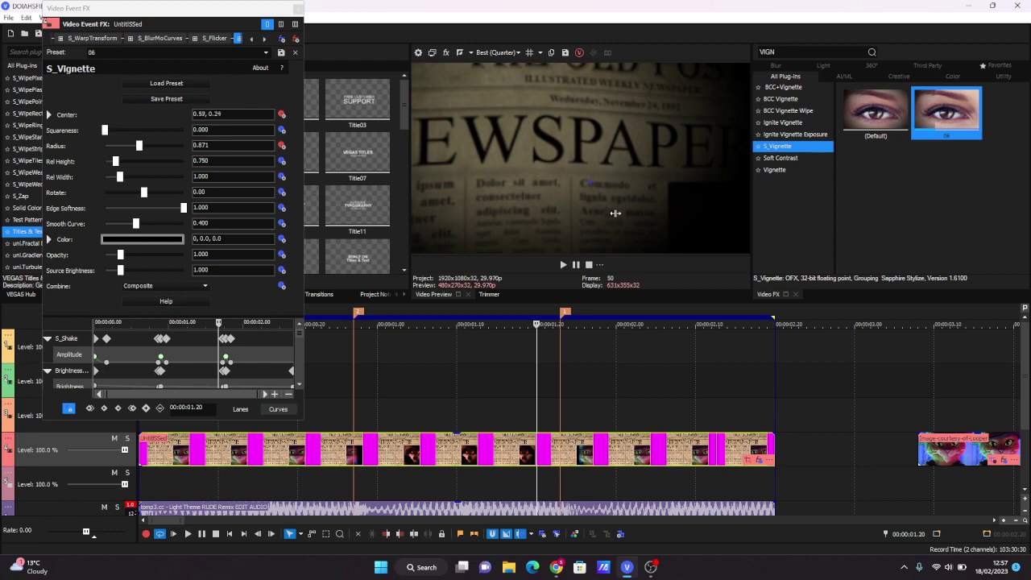
pyautogui.moveTo(139, 146); pyautogui.dragTo(129, 148)
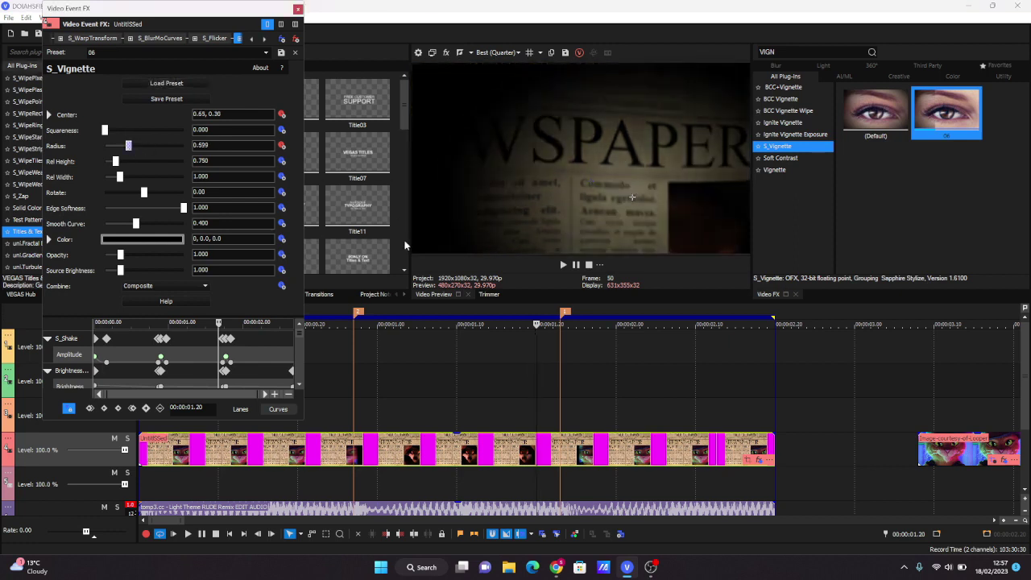
pyautogui.click(735, 445)
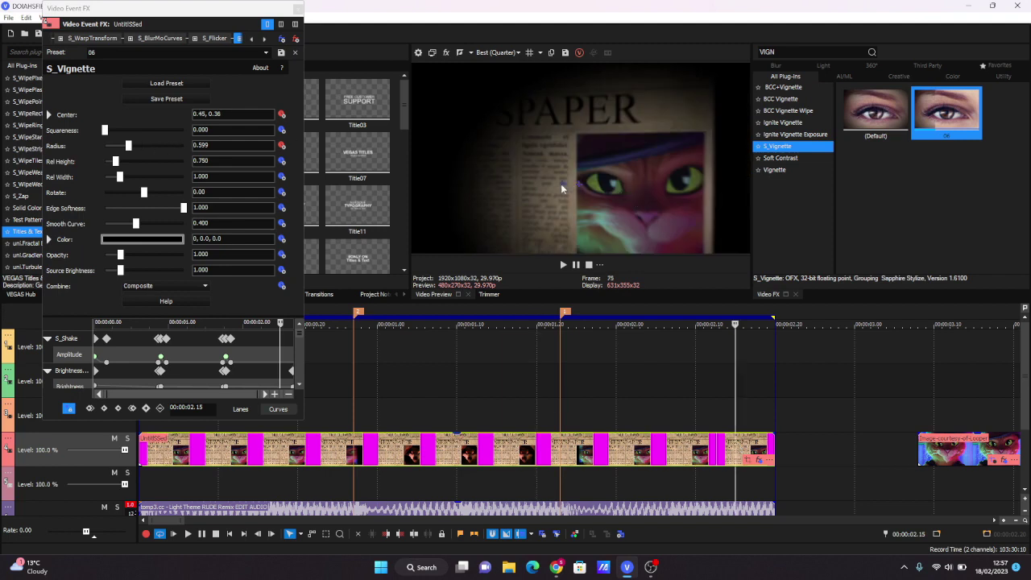
pyautogui.moveTo(140, 151); pyautogui.dragTo(144, 149)
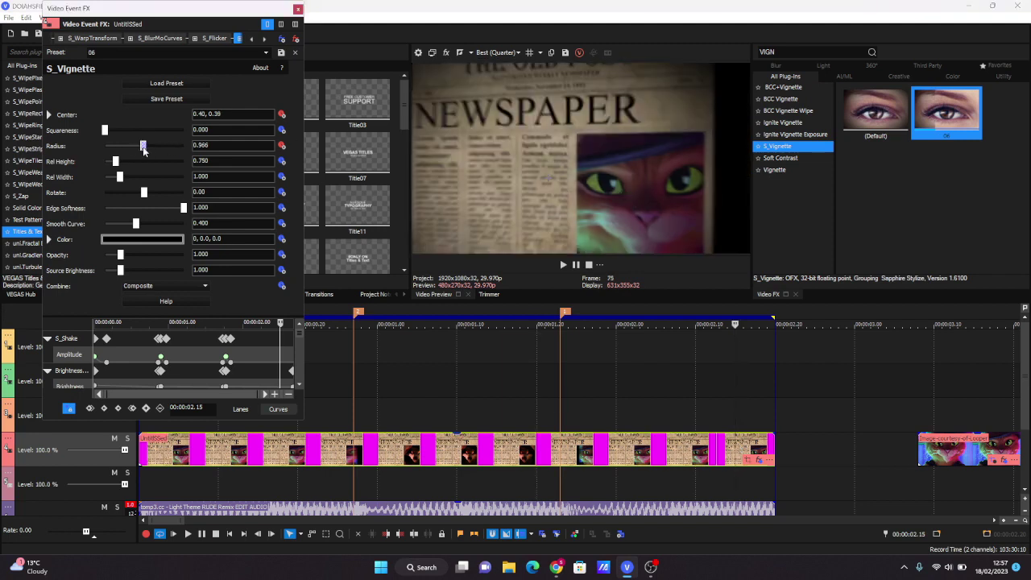
pyautogui.click(298, 9)
pyautogui.press('Home')
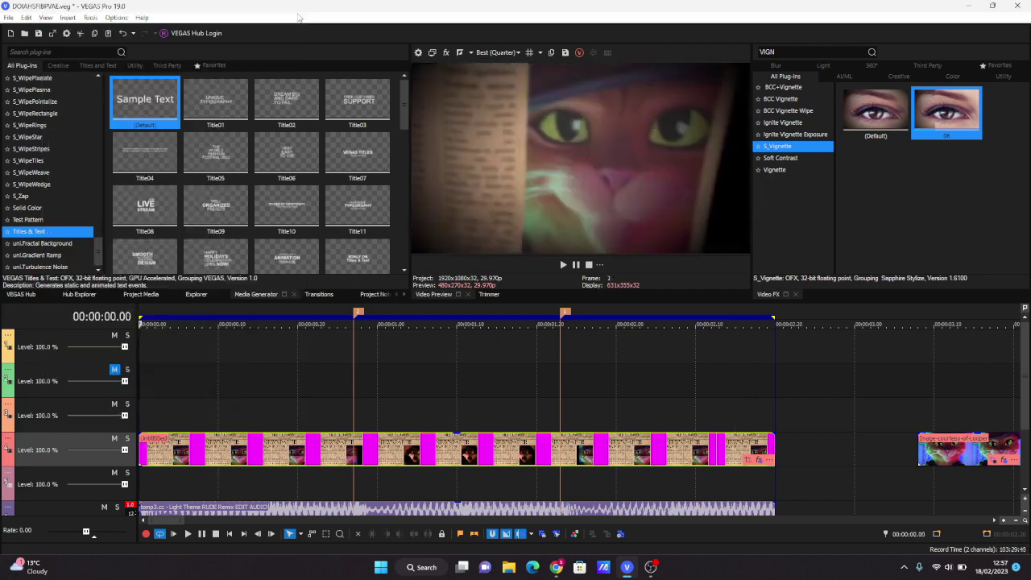
pyautogui.press('space')
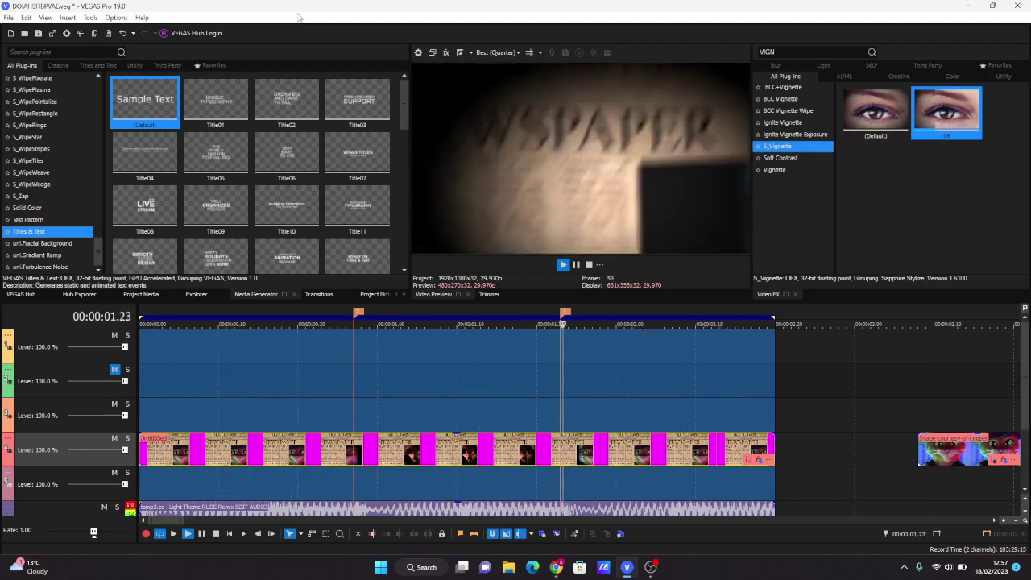
pyautogui.press('space')
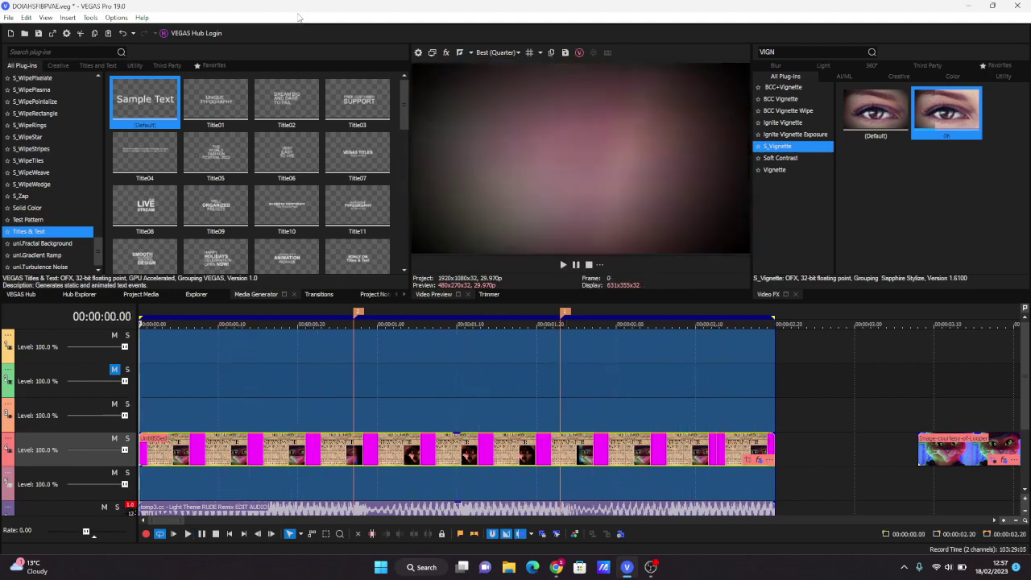
pyautogui.click(292, 391)
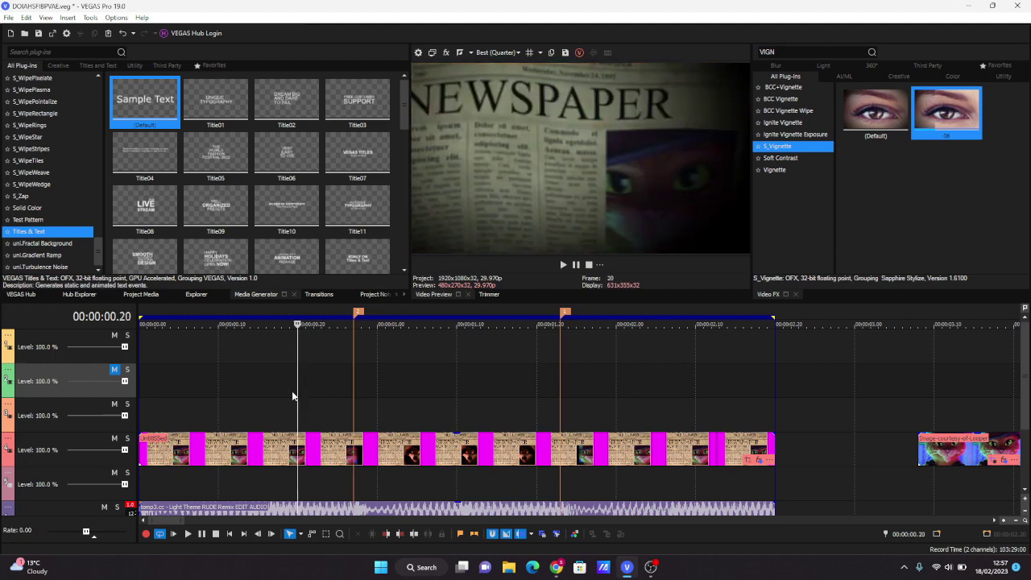